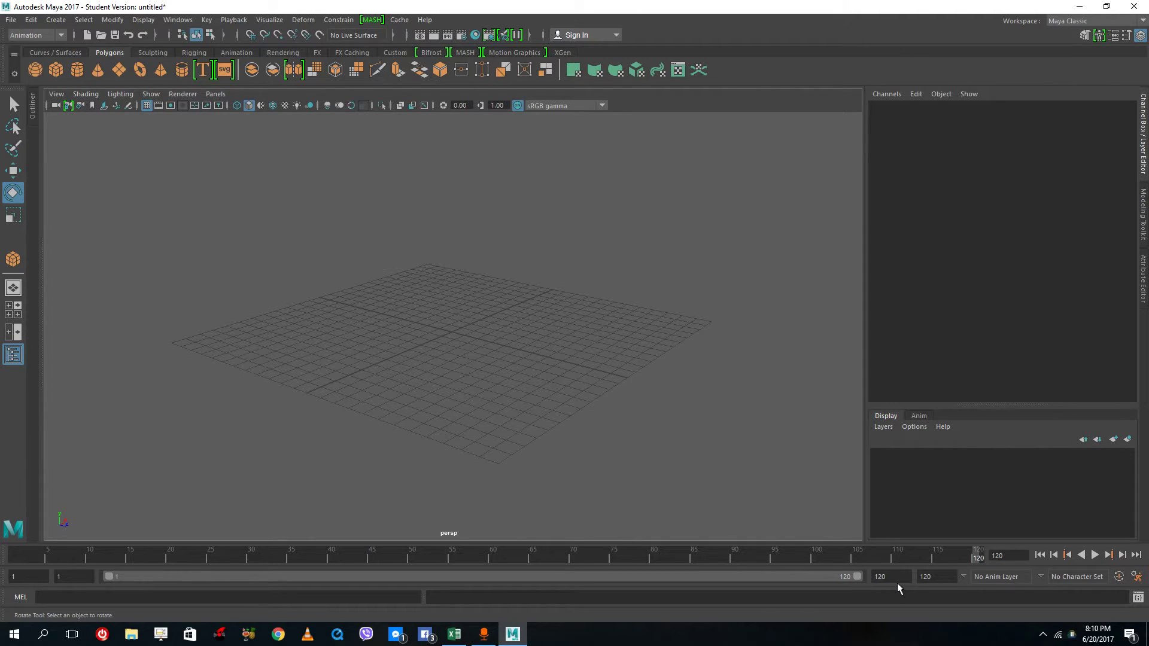
# Step: Set both the playback range and the animation end to frame 20
pyautogui.click(891, 579)
pyautogui.write('20')
pyautogui.press('Tab')
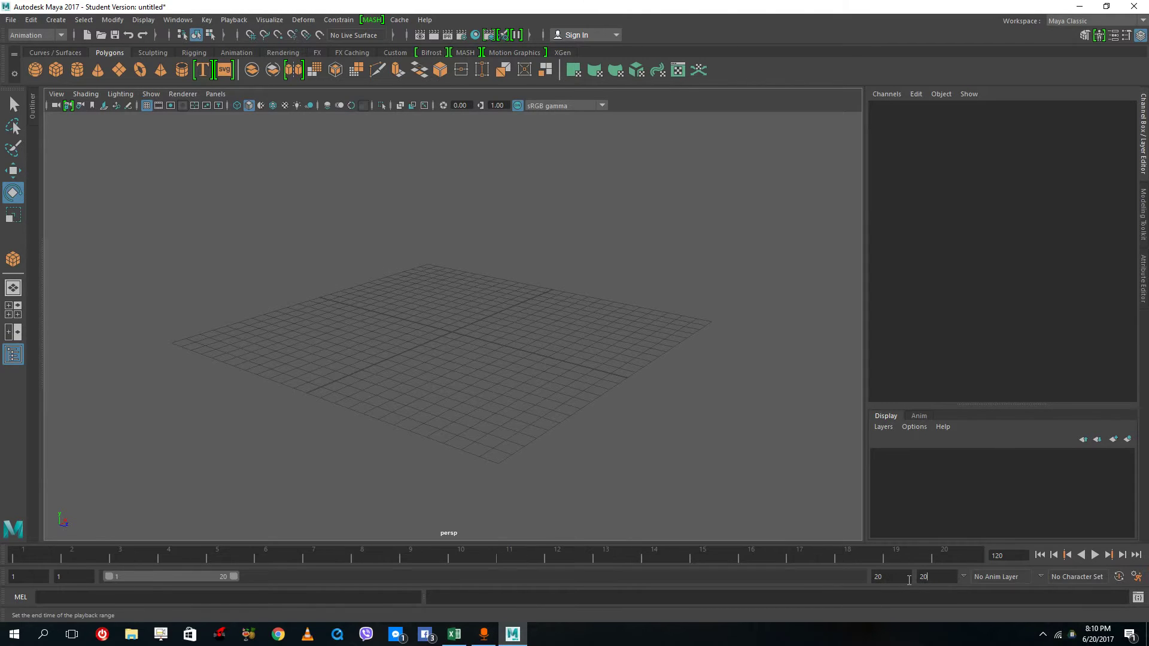
pyautogui.press('Return')
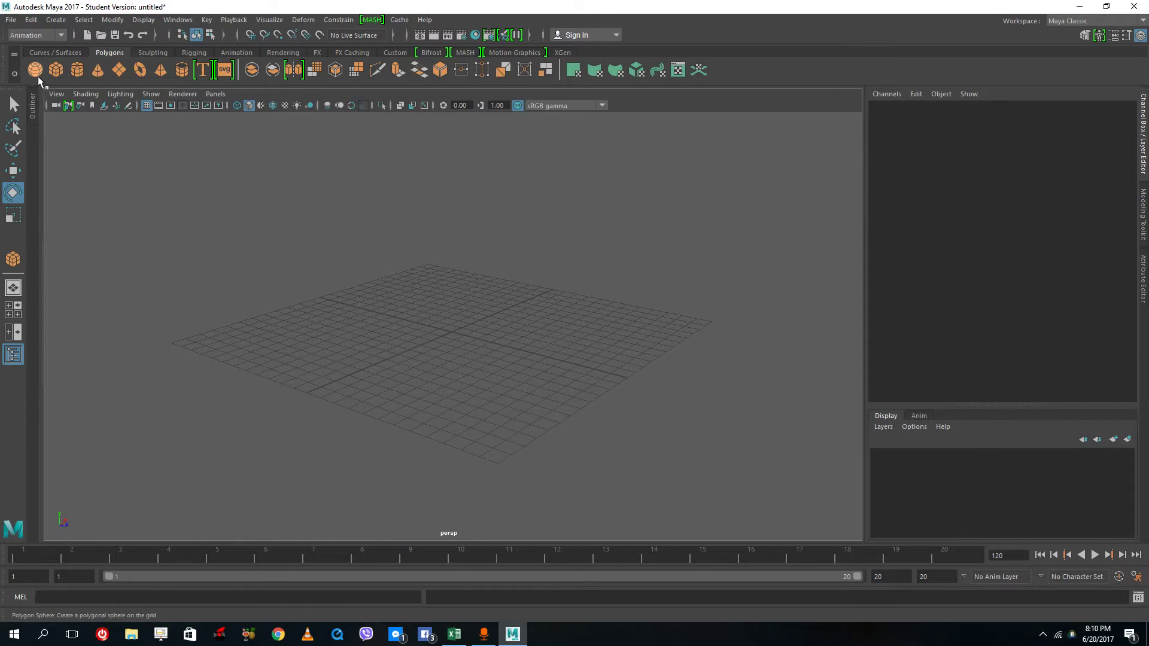
# Step: Create a polygon cube about 6.4 units wide at the grid's centre and smooth it with 2 divisions
pyautogui.click(53, 71)
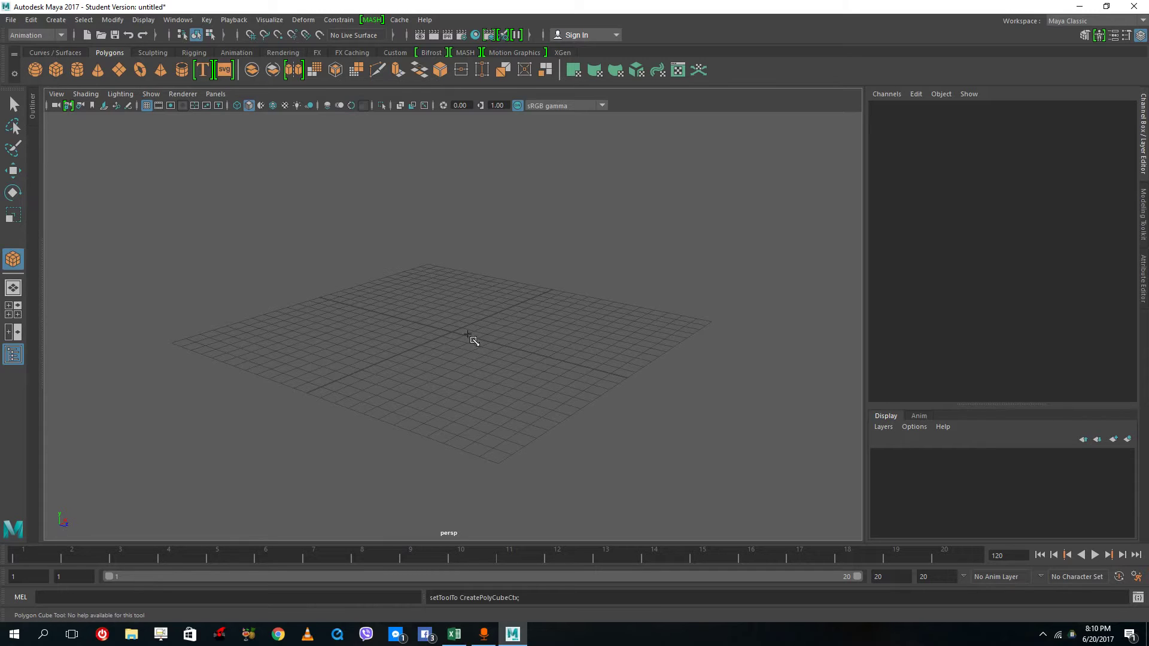
pyautogui.moveTo(455, 333); pyautogui.dragTo(475, 353)
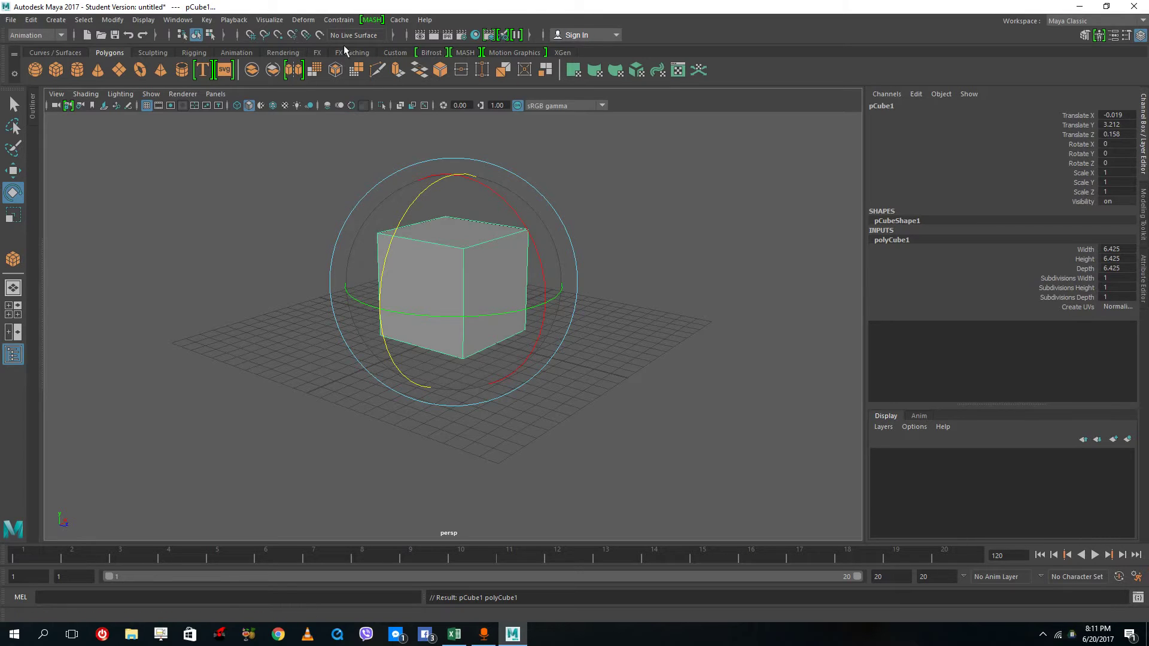
pyautogui.click(314, 71)
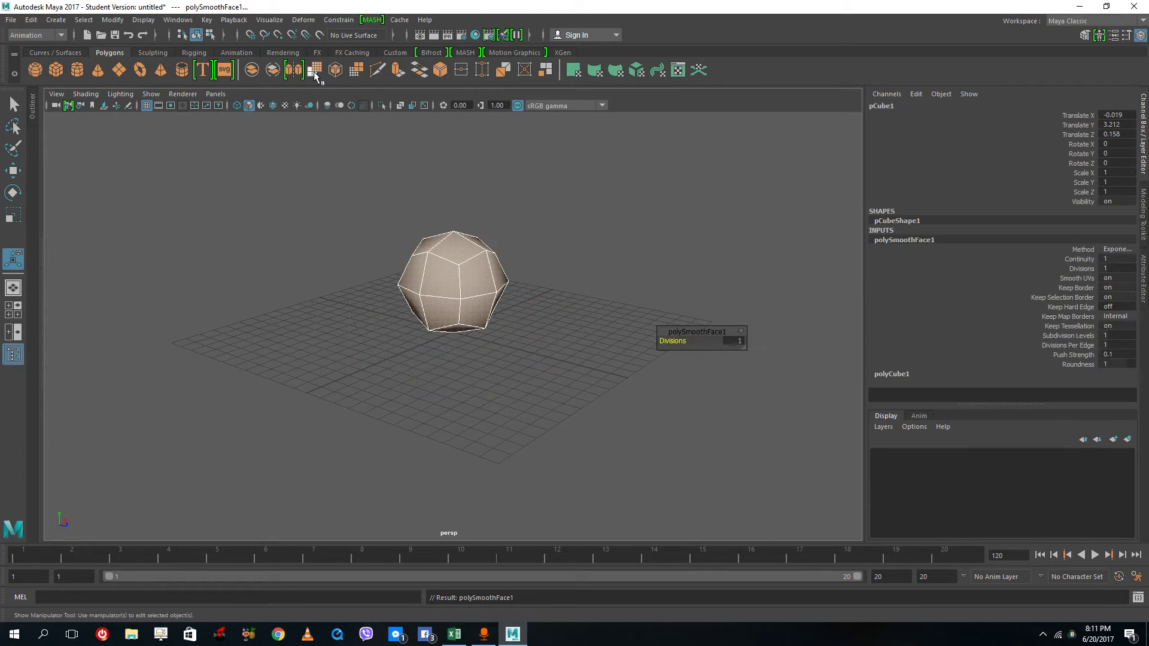
pyautogui.click(739, 341)
pyautogui.write('2')
pyautogui.press('Return')
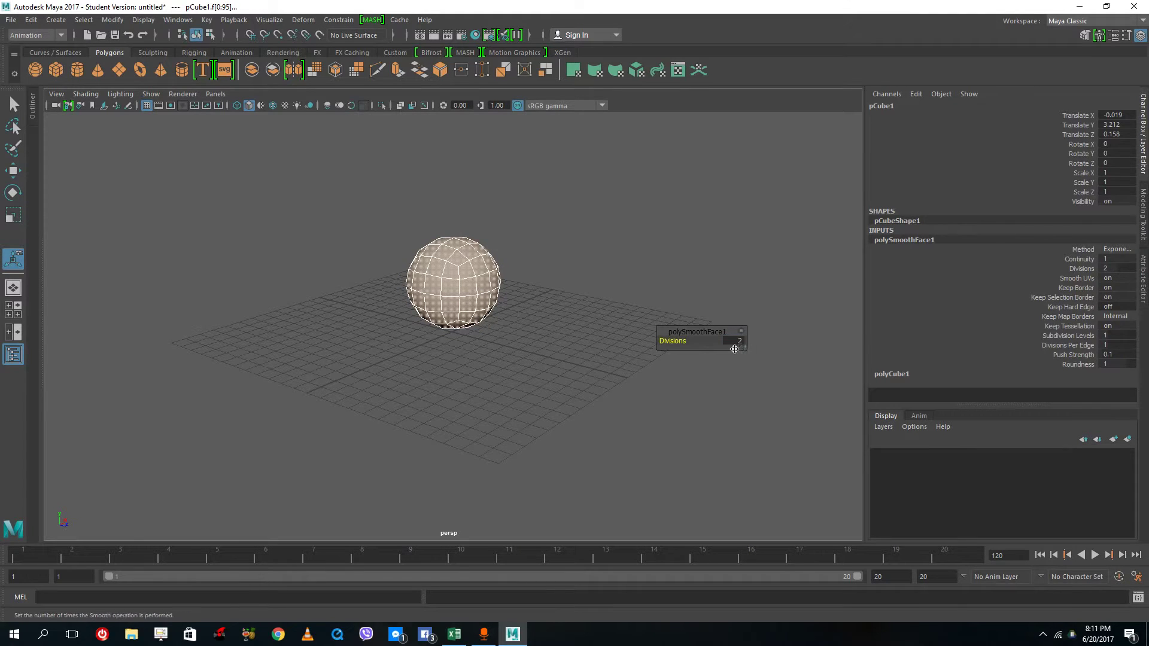
# Step: Raise the smoothed ball to a height of about 18 units above the grid and set Translate X and Translate Z to 0
pyautogui.click(573, 295)
pyautogui.keyDown('alt'); pyautogui.moveTo(574, 295); pyautogui.dragTo(495, 290); pyautogui.keyUp('alt')
pyautogui.click(495, 289)
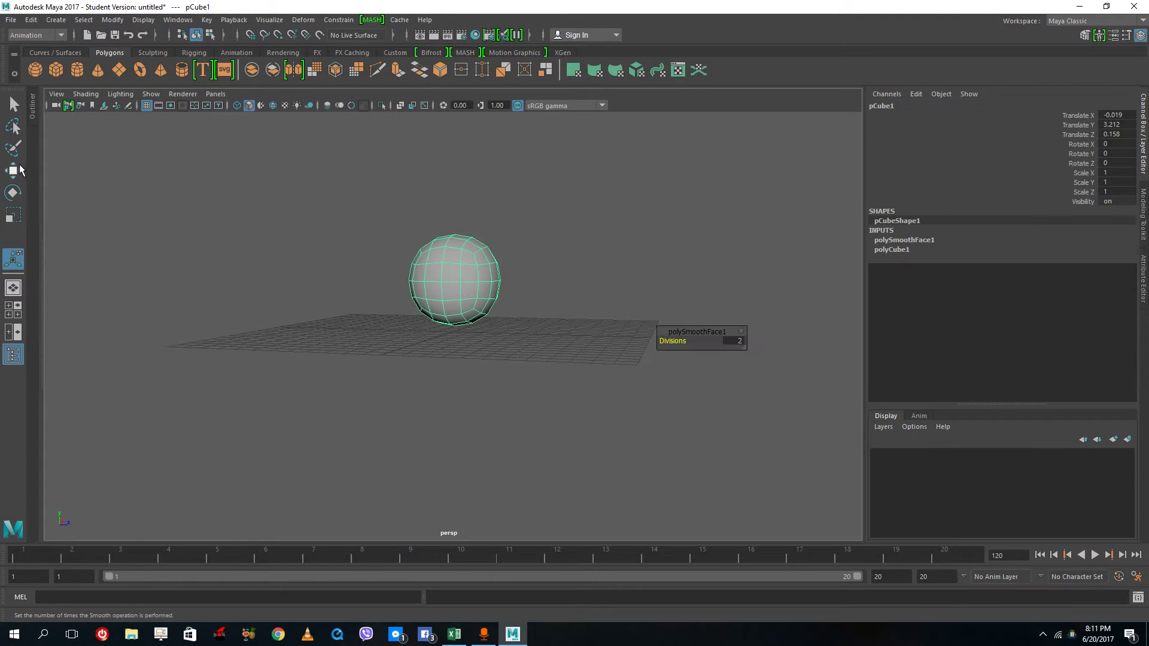
pyautogui.press('w')
pyautogui.moveTo(455, 230); pyautogui.dragTo(495, 238)
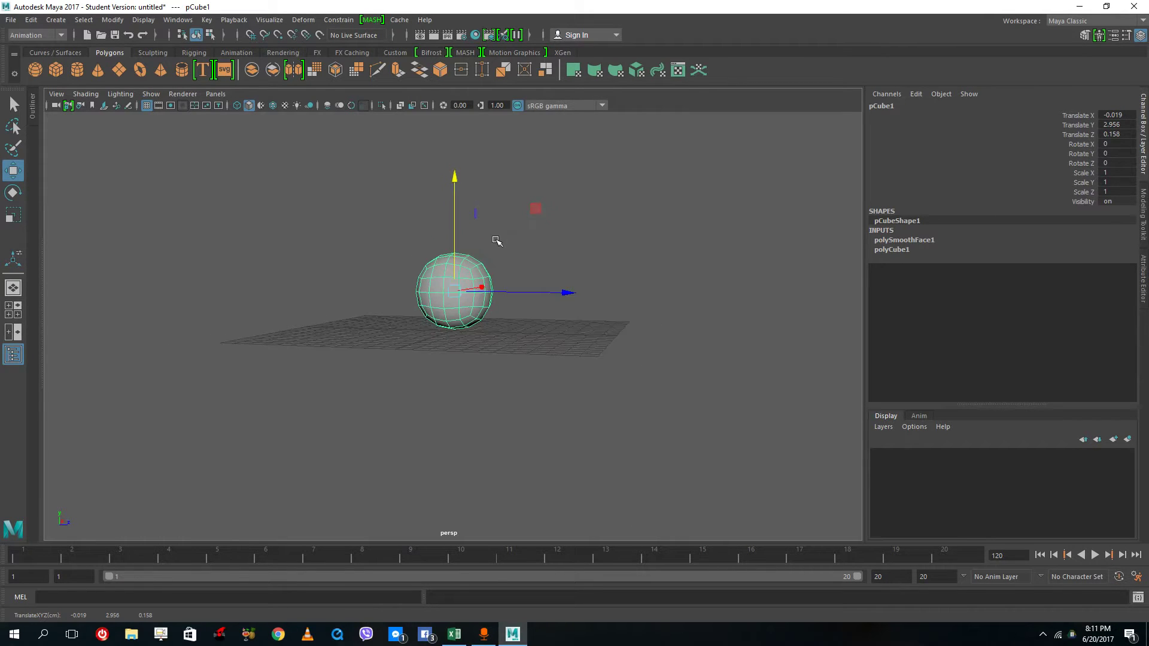
pyautogui.scroll(-3, 518, 234)
pyautogui.moveTo(457, 199); pyautogui.dragTo(467, 75)
pyautogui.doubleClick(1116, 134)
pyautogui.write('0')
pyautogui.press('Return')
pyautogui.doubleClick(1114, 115)
pyautogui.write('0')
pyautogui.press('Return')
pyautogui.doubleClick(1126, 125)
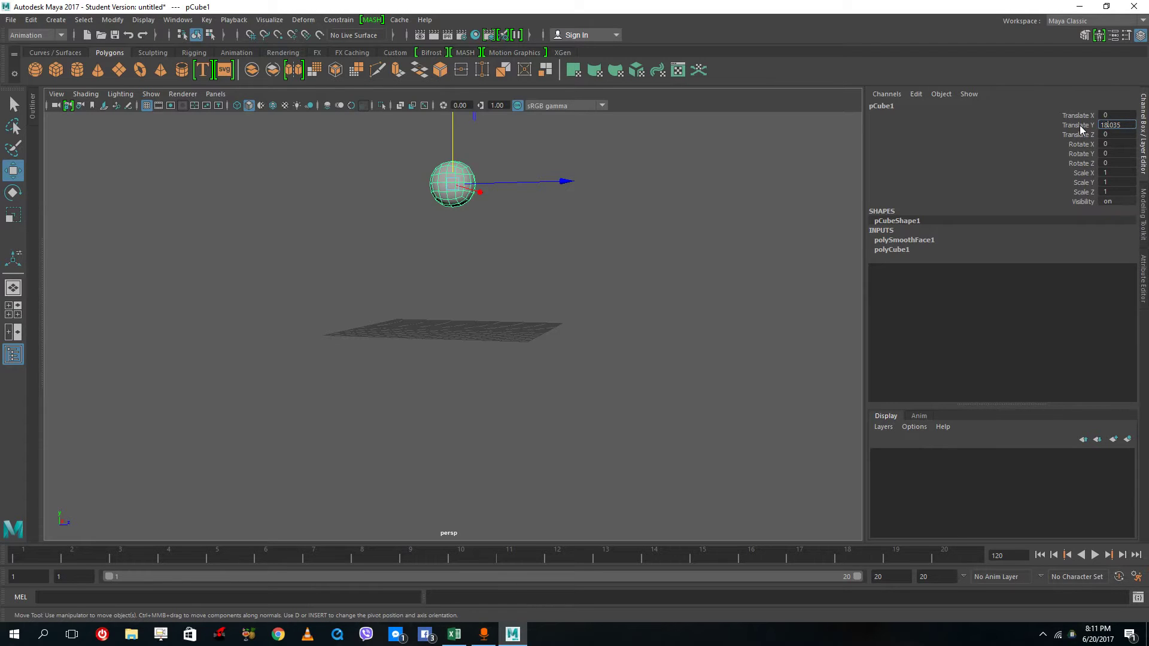
# Step: Scale the ball uniformly to 2 in X, Y and Z
pyautogui.click(13, 215)
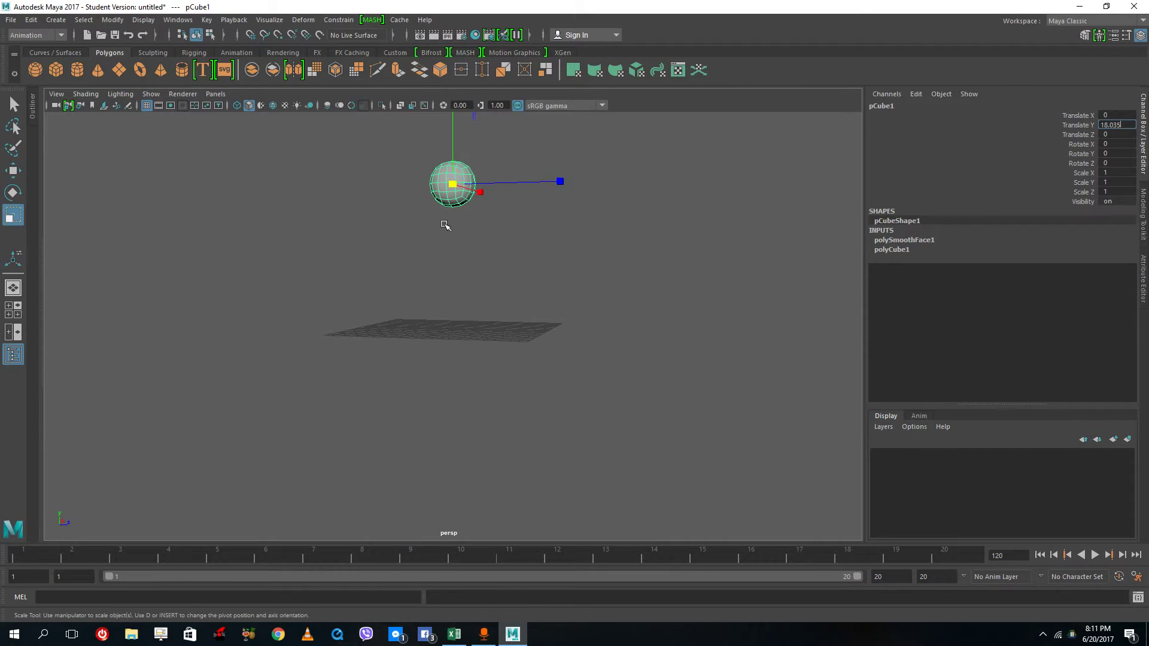
pyautogui.moveTo(453, 184); pyautogui.dragTo(499, 189)
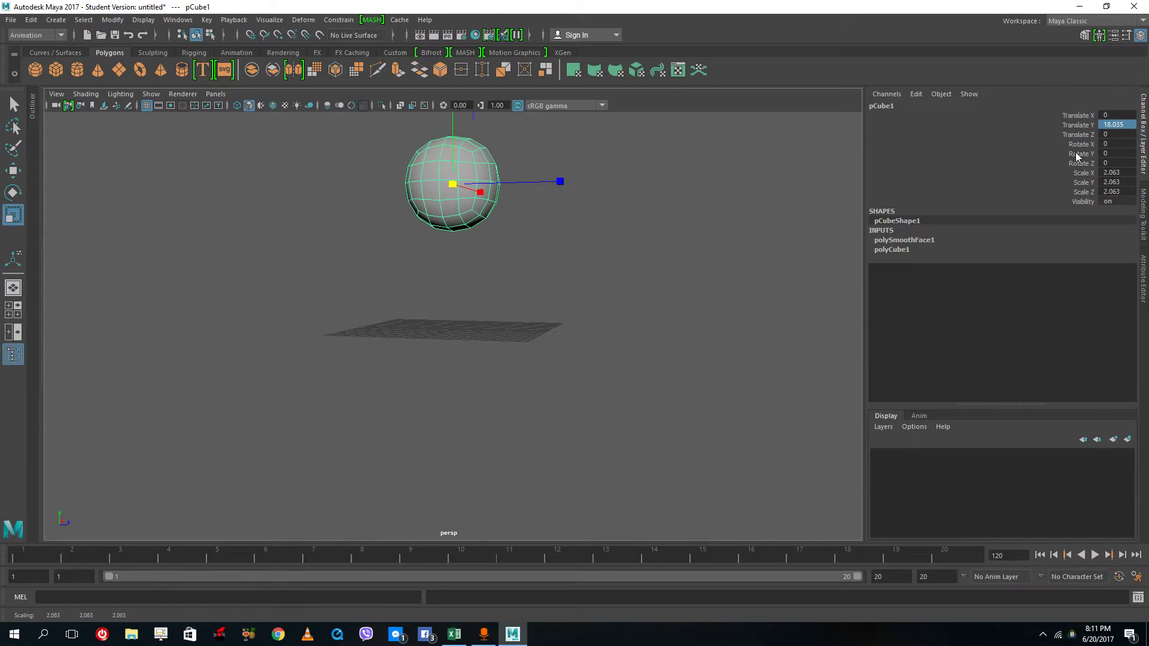
pyautogui.click(1114, 173)
pyautogui.write('2')
pyautogui.press('Return')
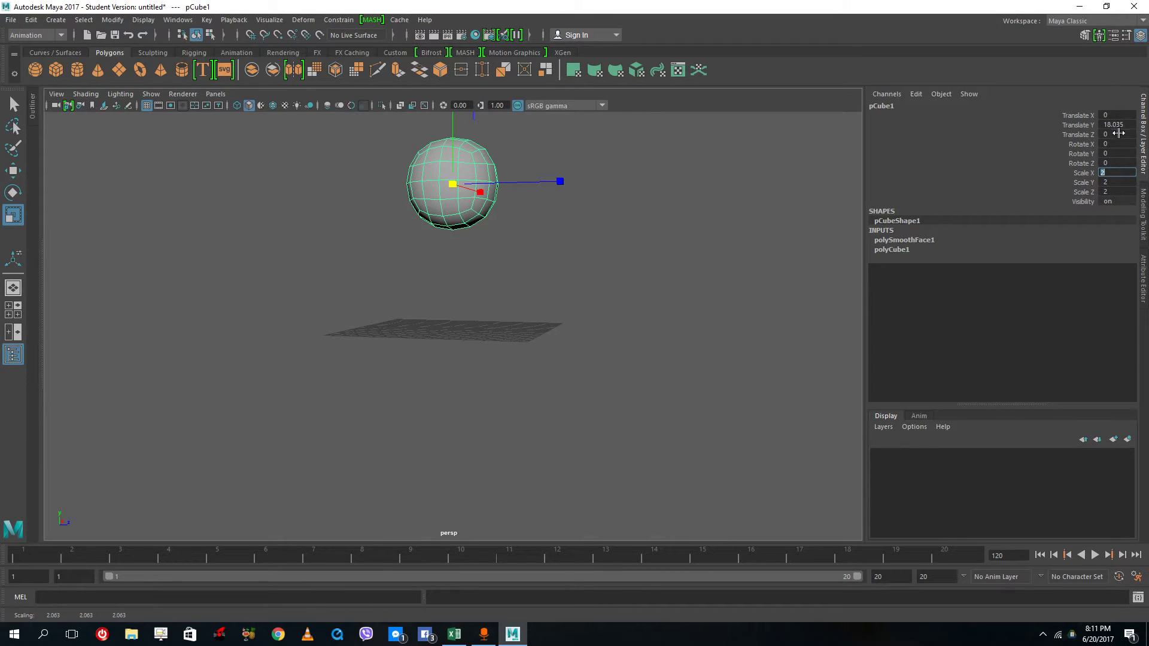
# Step: Set the ball's Translate Y to 20 and key that channel at frame 1
pyautogui.click(1116, 124)
pyautogui.press('Return')
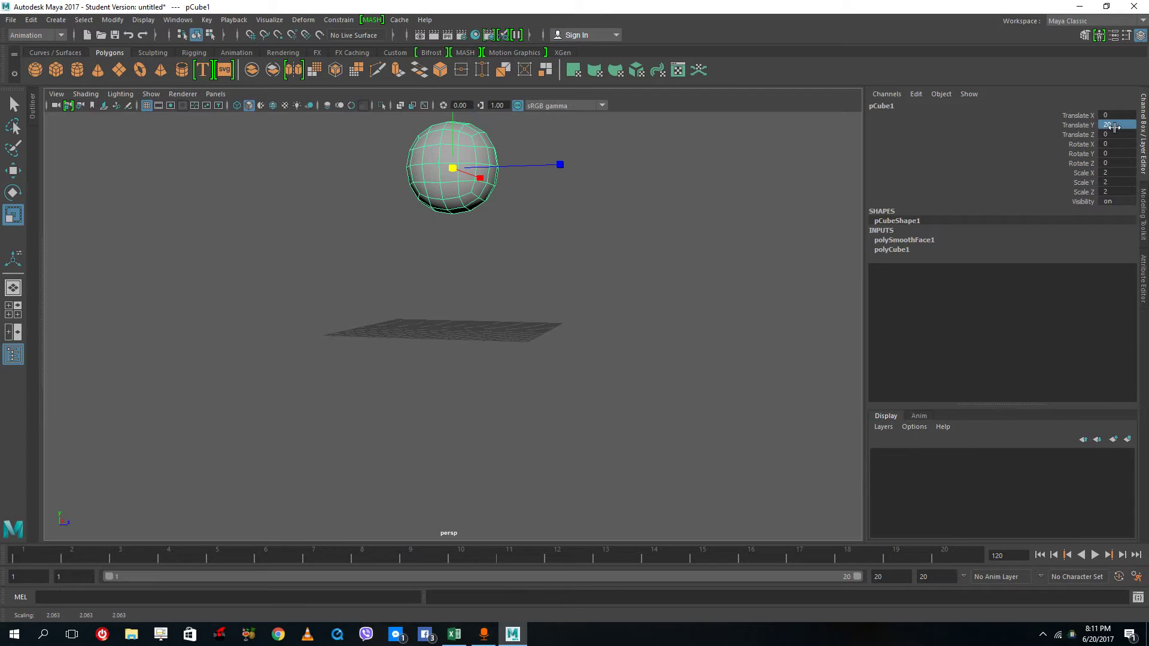
pyautogui.click(458, 165)
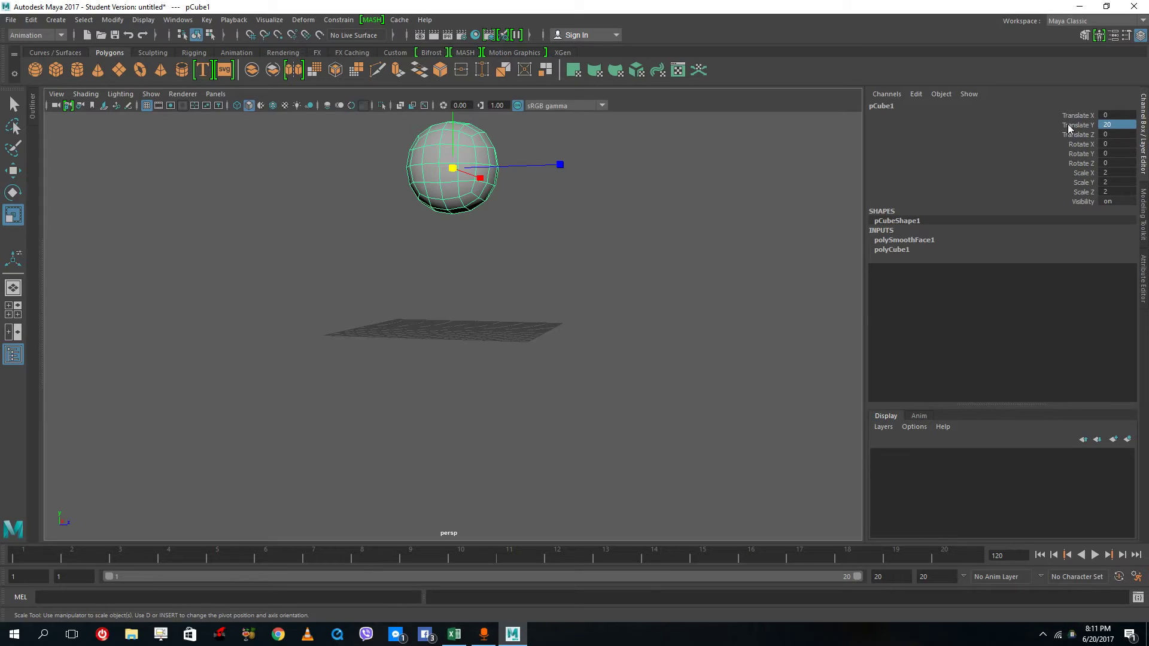
pyautogui.moveTo(231, 556); pyautogui.dragTo(12, 551)
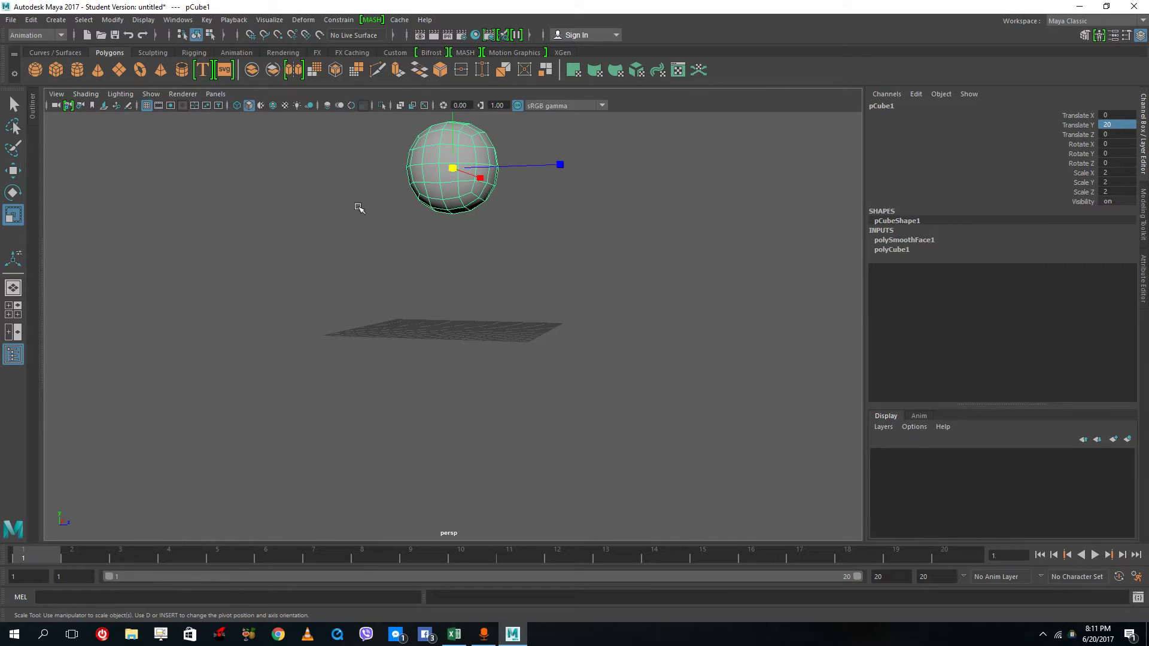
pyautogui.click(1080, 126)
pyautogui.rightClick(1080, 127)
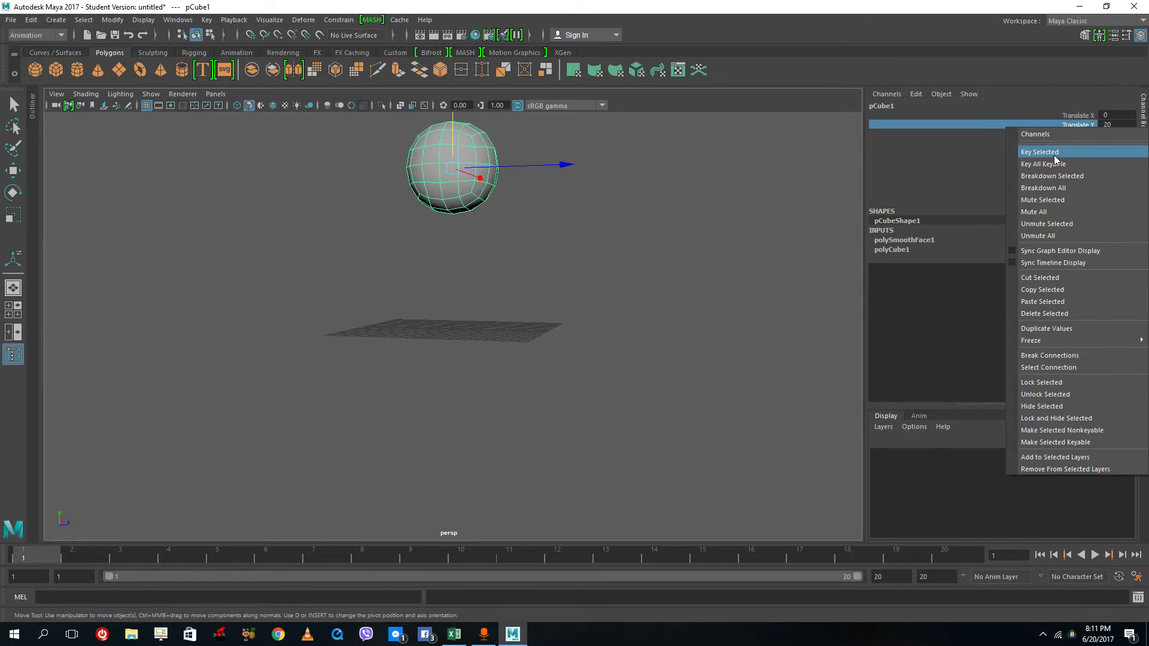
pyautogui.click(1053, 153)
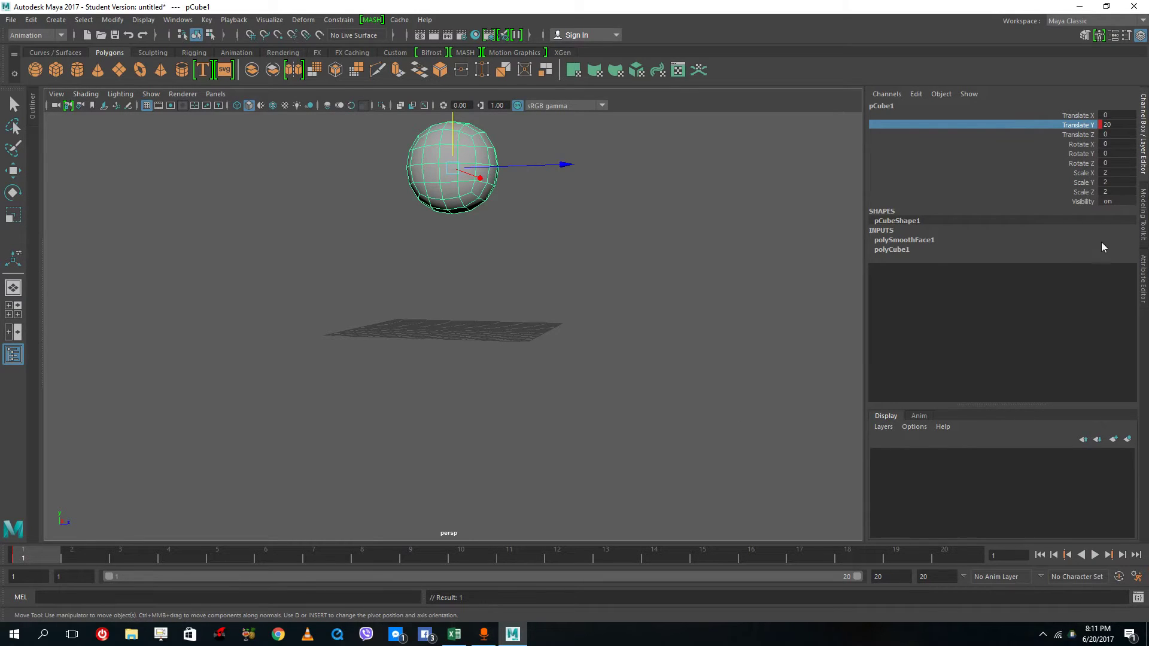
# Step: Lower the ball to Translate Y 0.5 at frame 10 and key that channel
pyautogui.click(451, 562)
pyautogui.moveTo(454, 117); pyautogui.dragTo(455, 259)
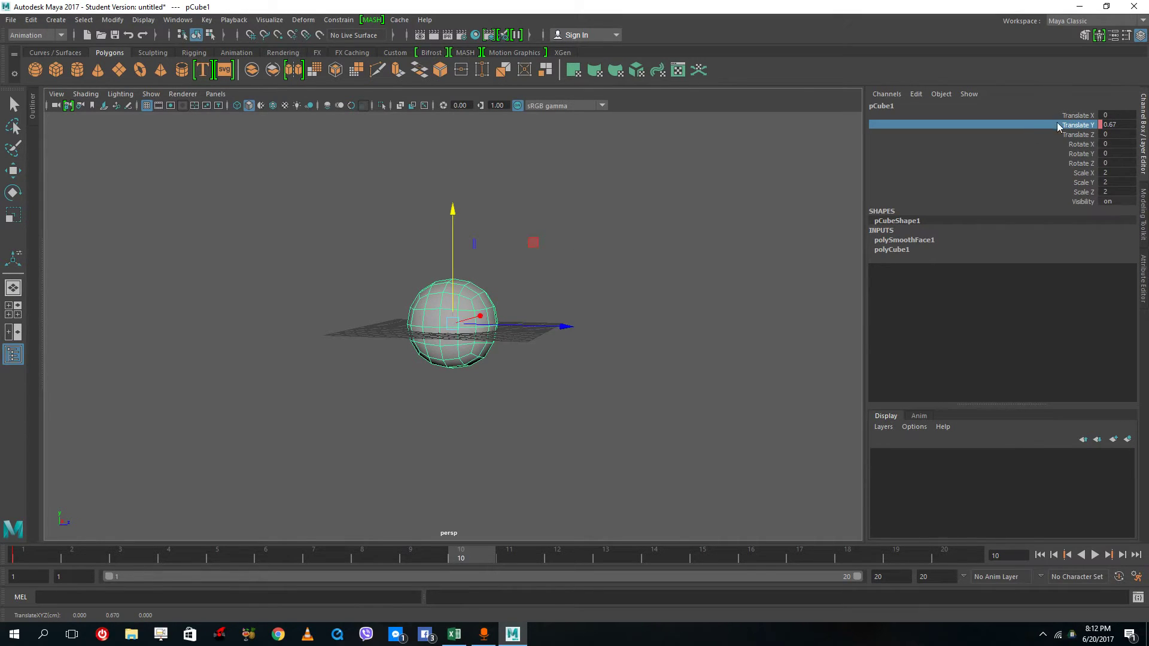
pyautogui.doubleClick(1122, 126)
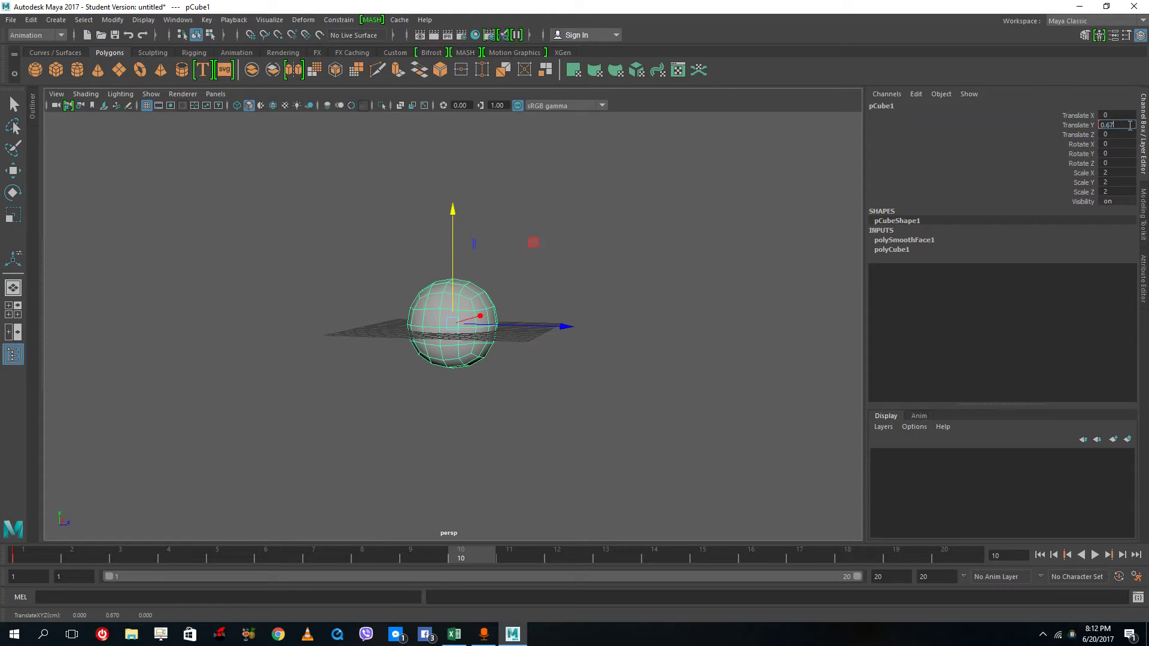
pyautogui.press('Return')
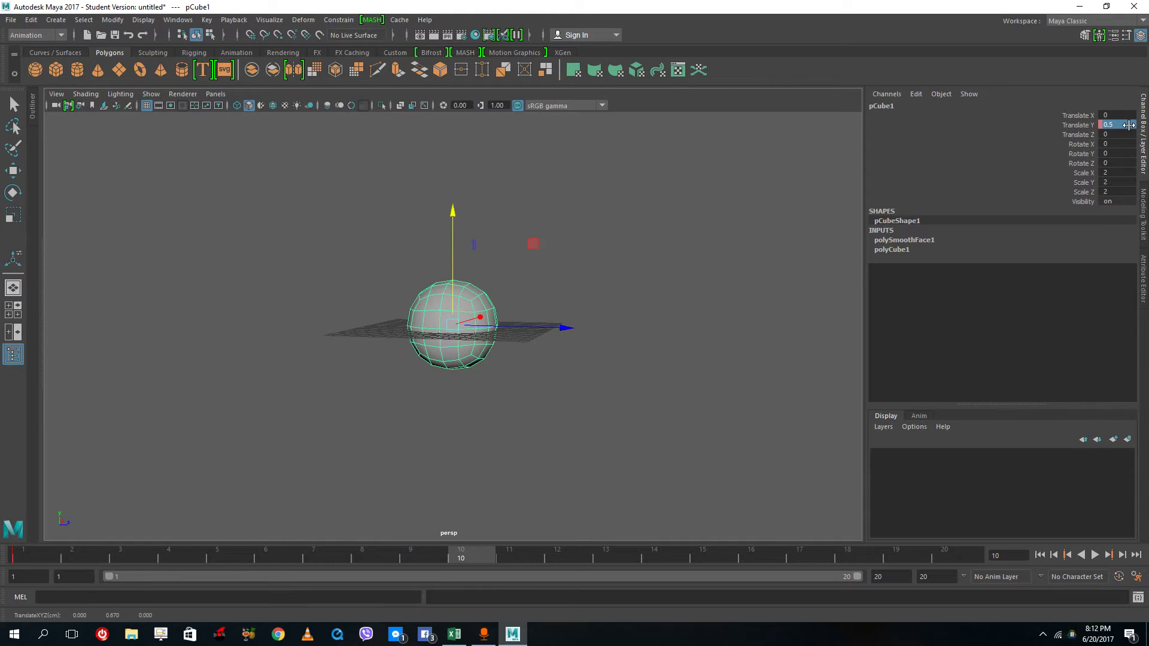
pyautogui.rightClick(1087, 128)
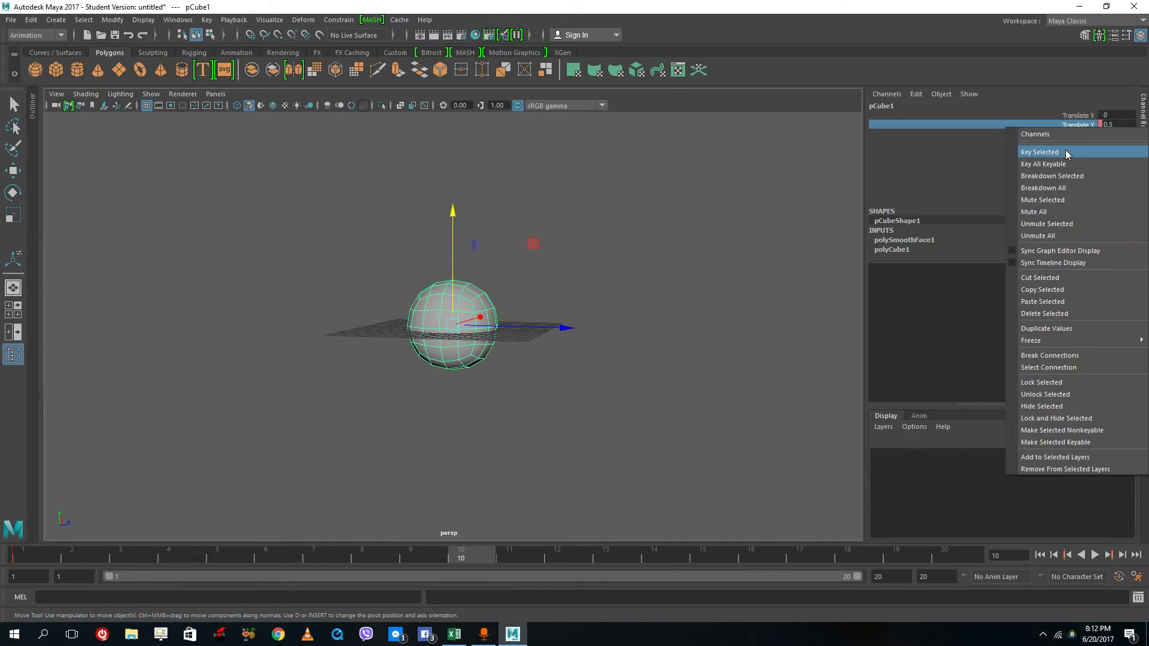
pyautogui.click(1071, 151)
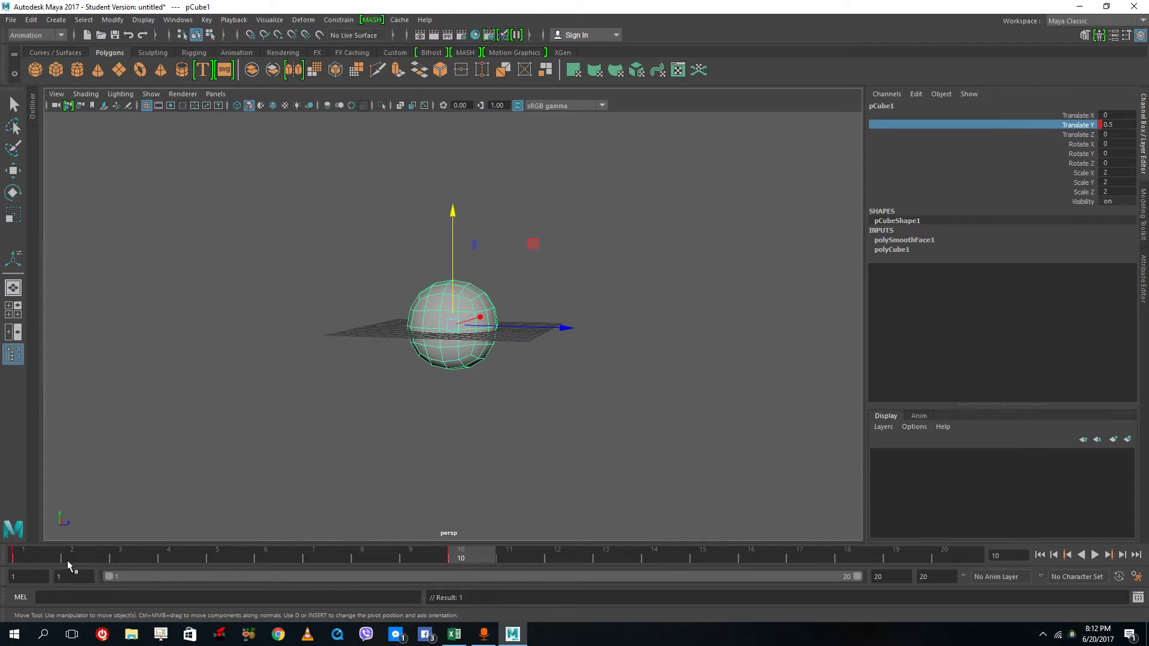
# Step: Set the ball's Translate Y to 20 at frame 20 and key that channel
pyautogui.hotkey('alt', 'v')
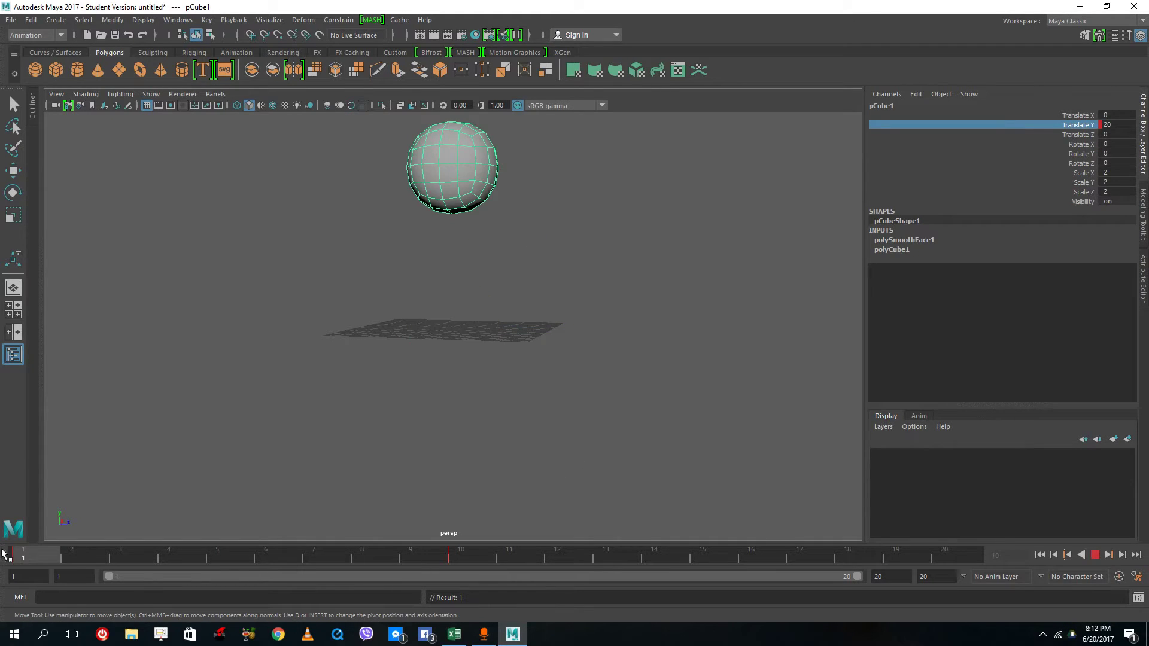
pyautogui.hotkey('alt', 'v')
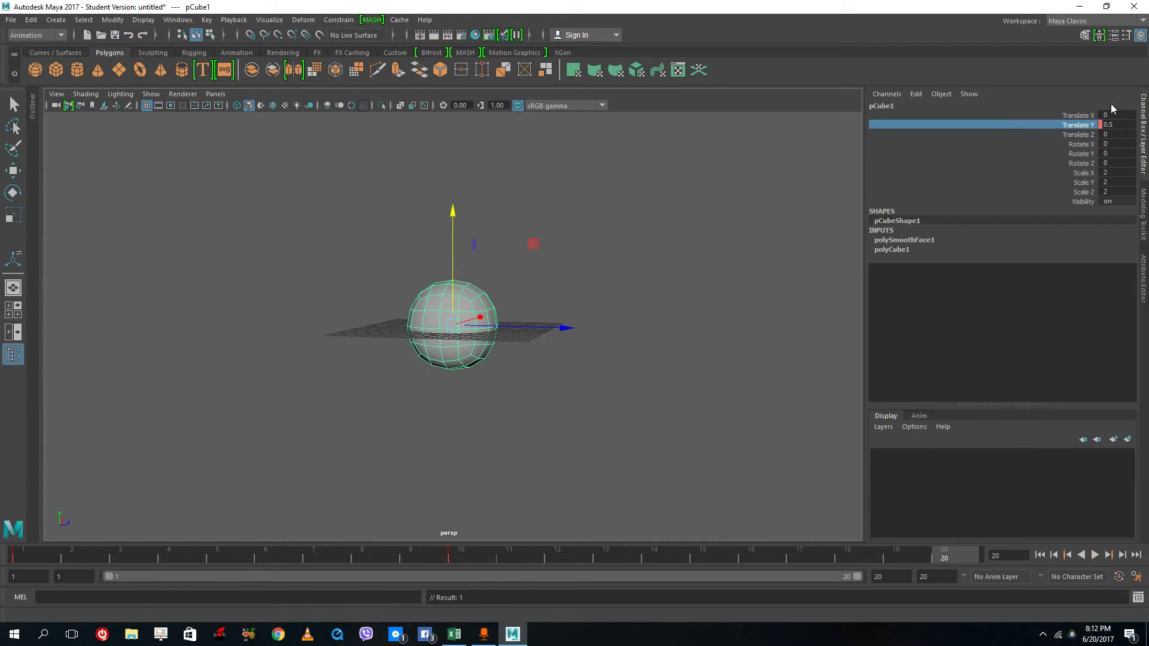
pyautogui.doubleClick(1123, 125)
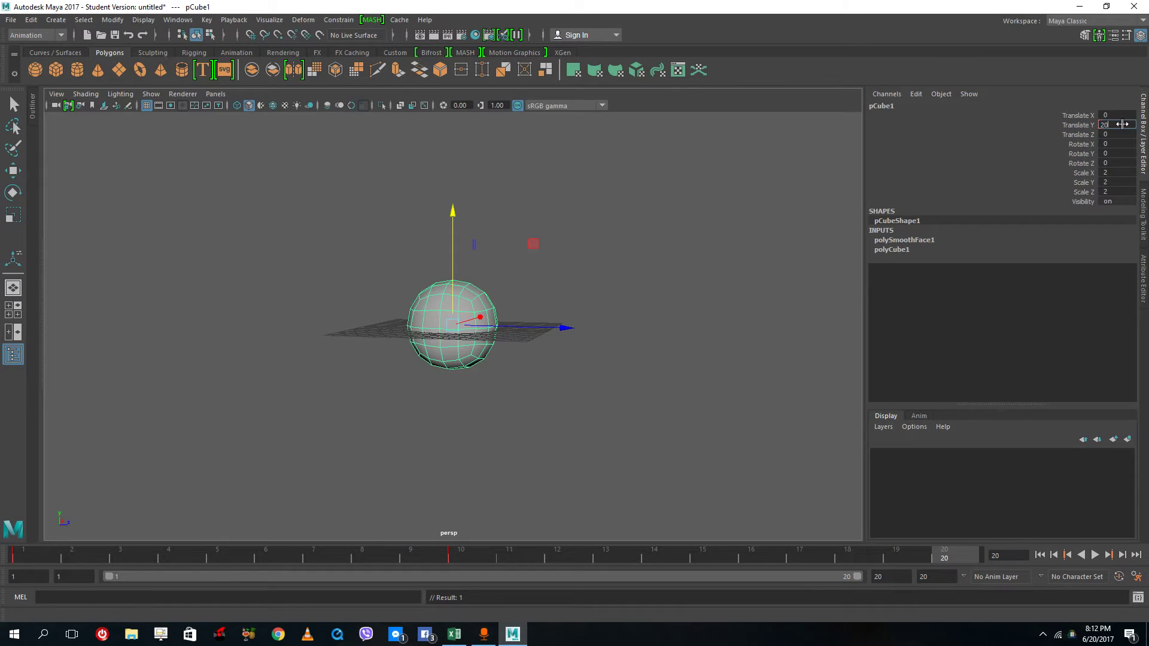
pyautogui.press('Return')
pyautogui.rightClick(1077, 126)
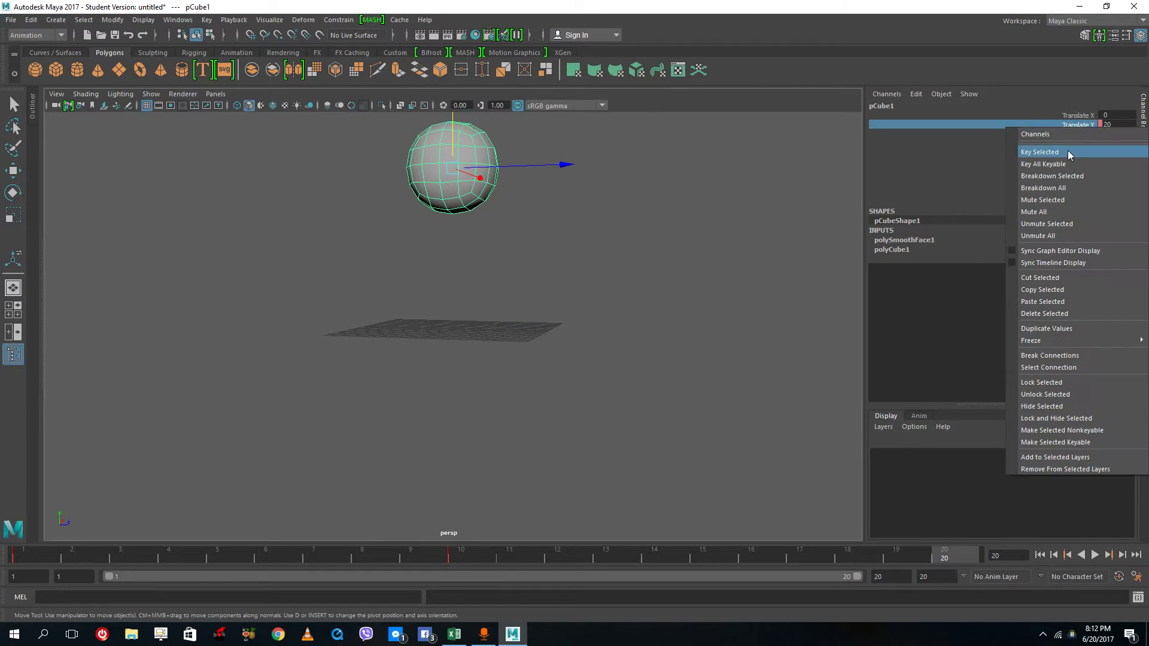
pyautogui.click(1067, 152)
# Step: Play back the bounce animation with the ball deselected, stop it and return to frame 1
pyautogui.click(759, 238)
pyautogui.click(1096, 555)
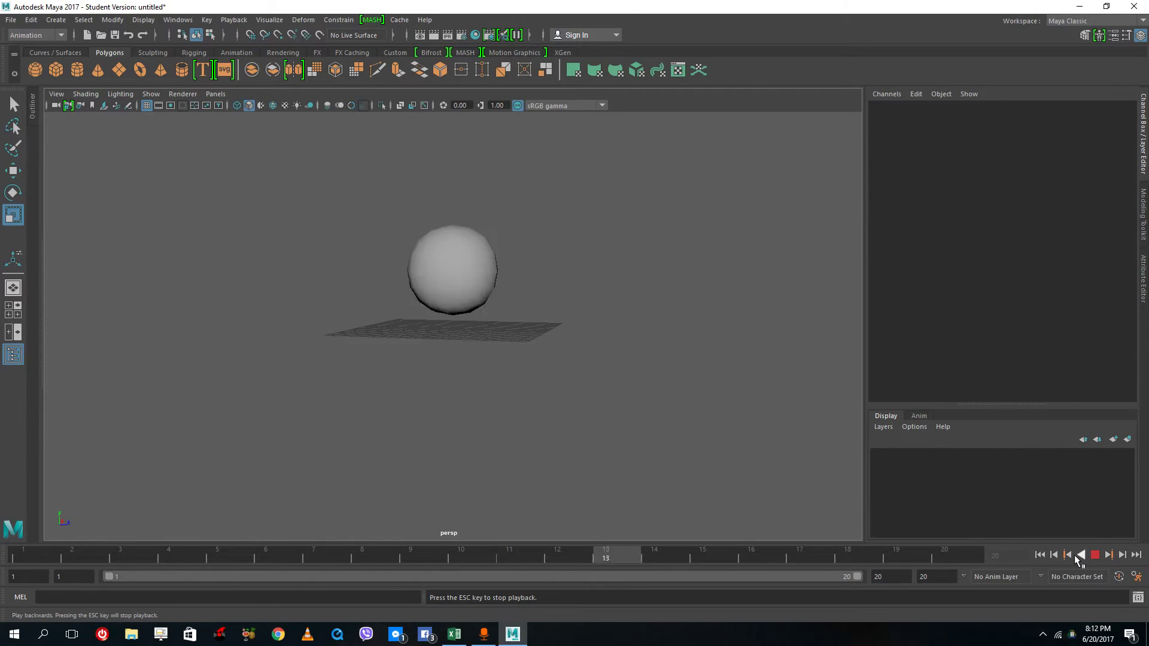
pyautogui.click(1096, 555)
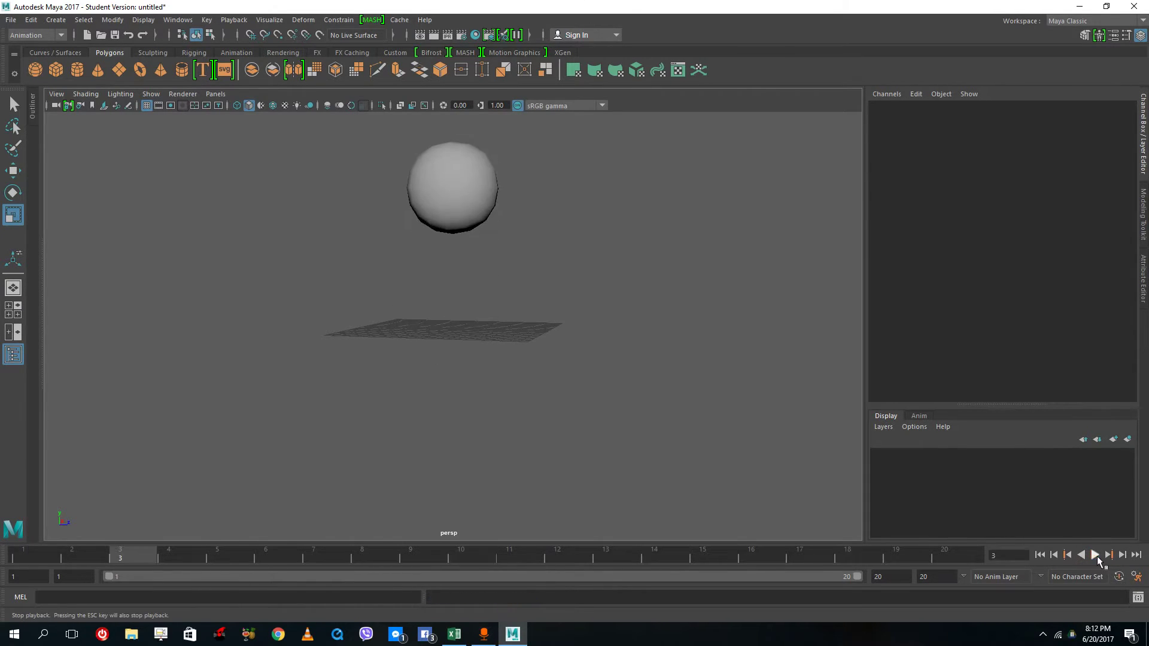
pyautogui.click(23, 553)
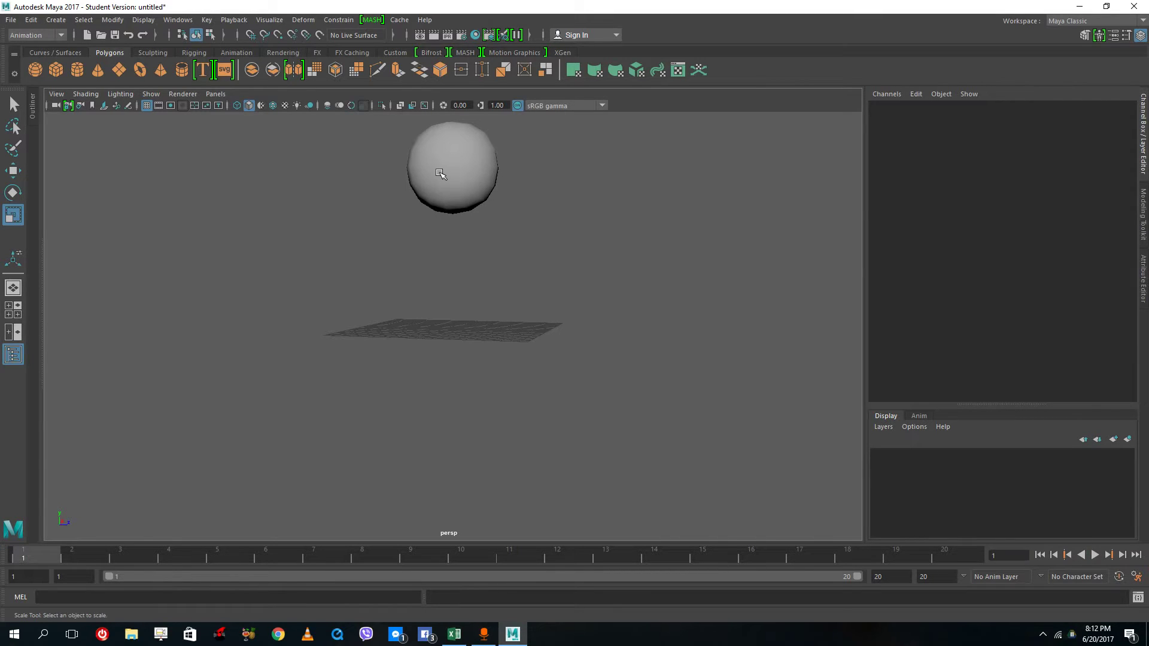
# Step: Select the ball and open its animation curve in the Graph Editor
pyautogui.click(441, 174)
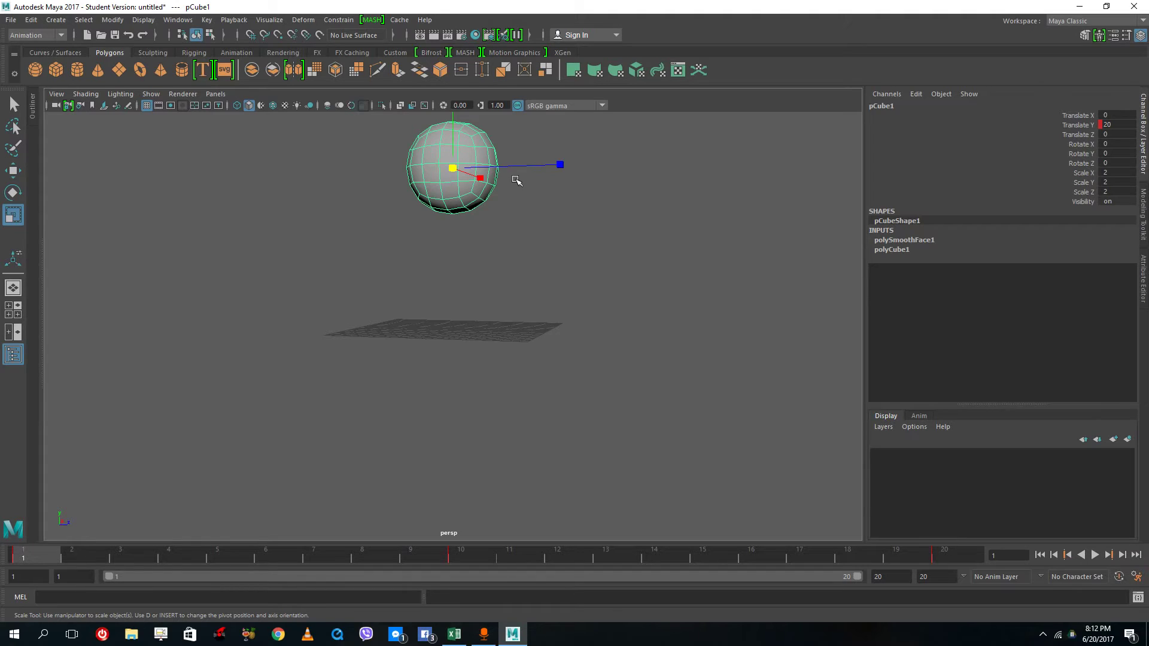
pyautogui.click(165, 20)
pyautogui.moveTo(211, 42)
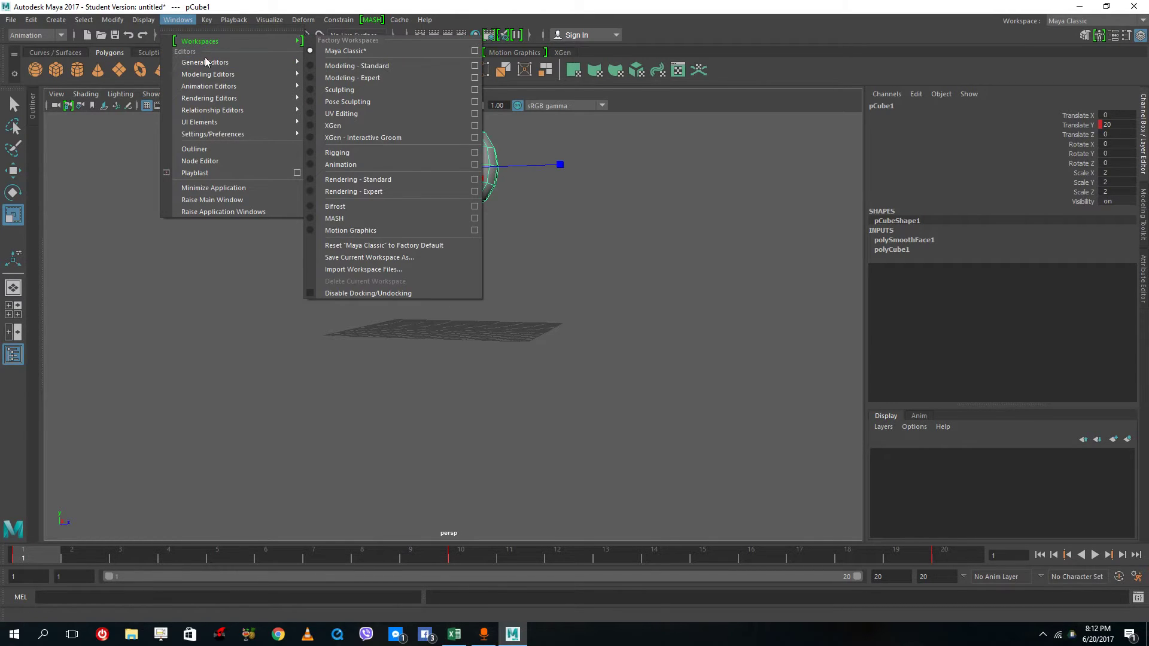
pyautogui.moveTo(203, 63)
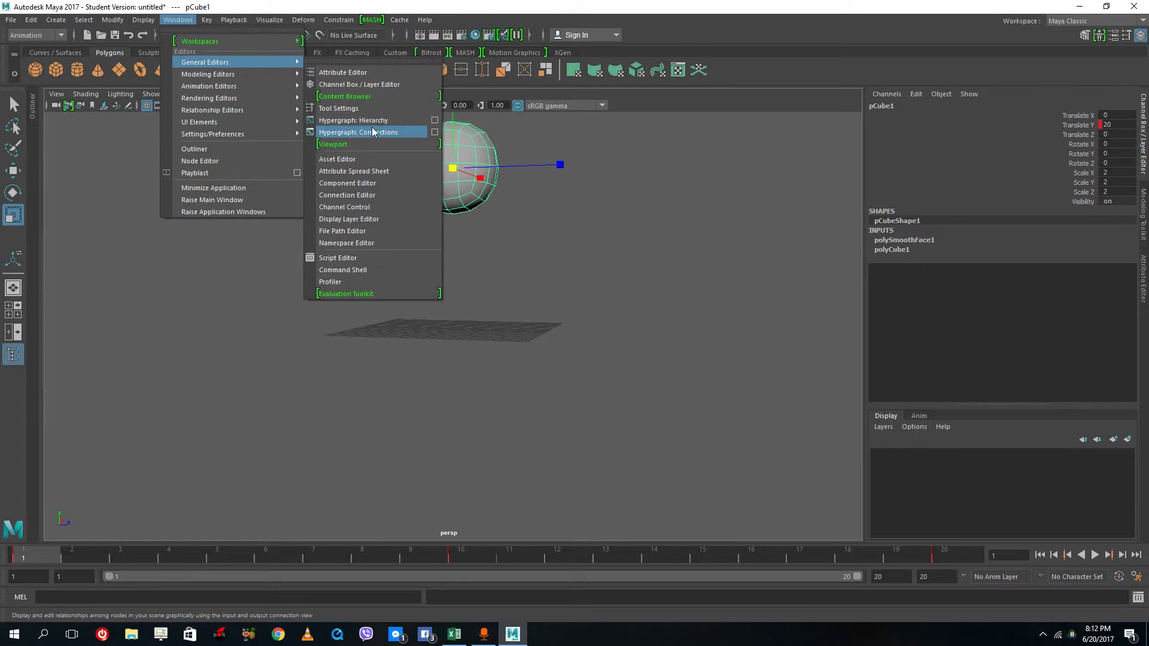
pyautogui.moveTo(278, 87)
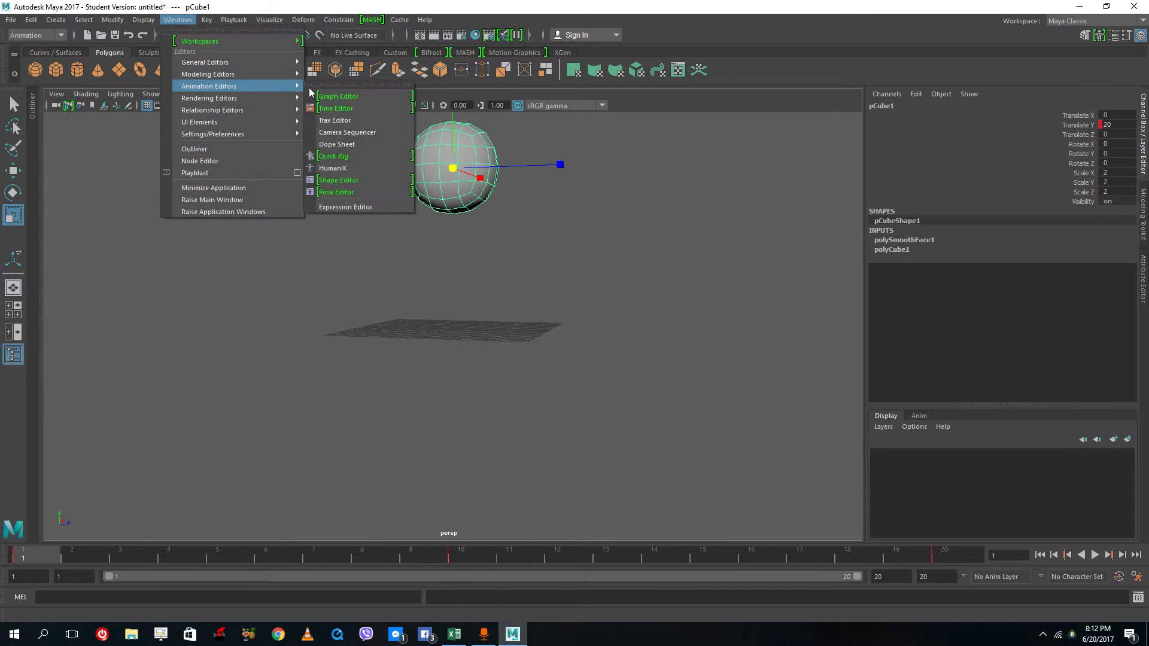
pyautogui.click(345, 95)
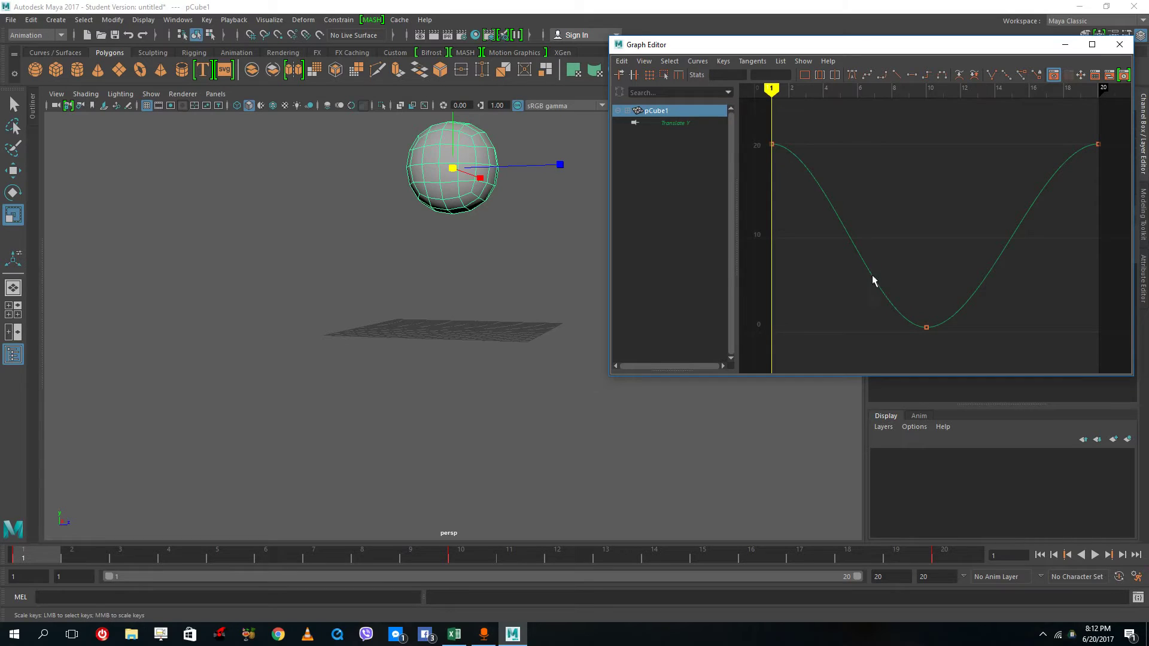
# Step: Give the frame 10 key linear tangents on both sides and preview the bounce
pyautogui.moveTo(953, 339); pyautogui.dragTo(895, 303)
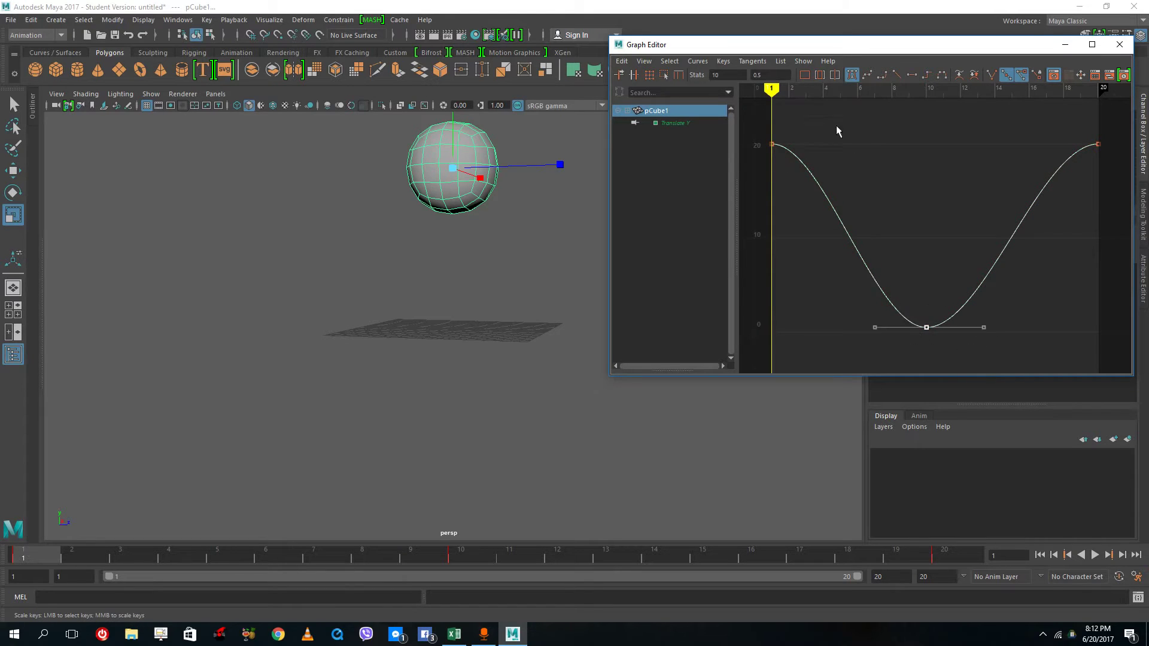
pyautogui.moveTo(772, 88); pyautogui.dragTo(926, 88)
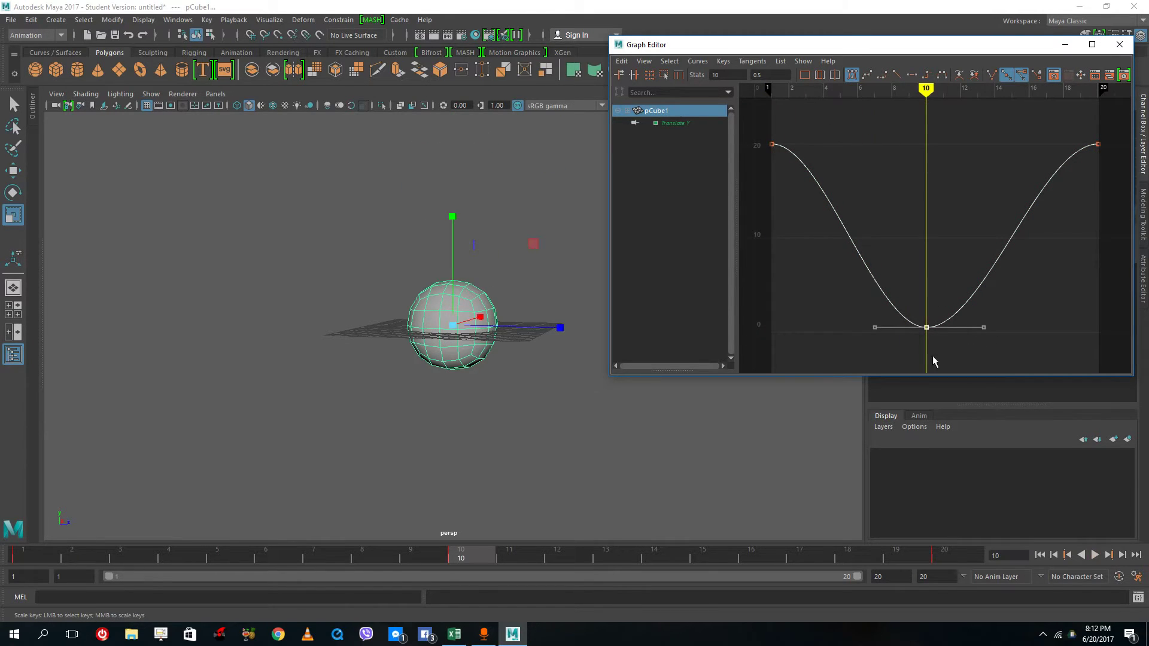
pyautogui.moveTo(975, 350); pyautogui.dragTo(778, 293)
pyautogui.click(896, 74)
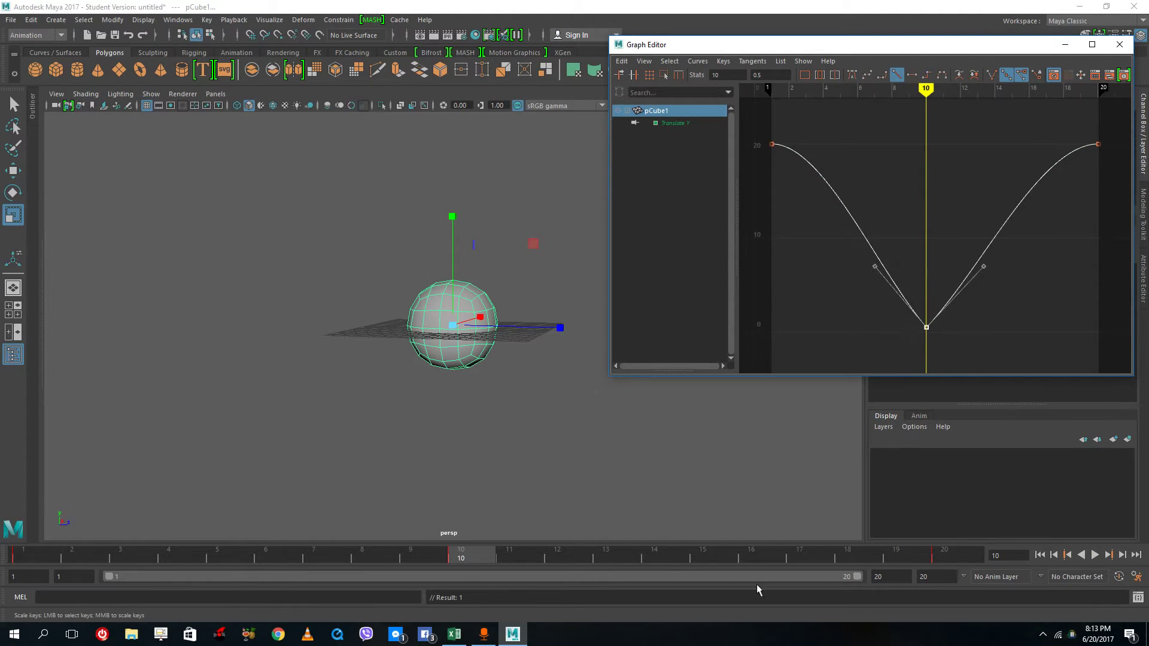
pyautogui.click(1094, 555)
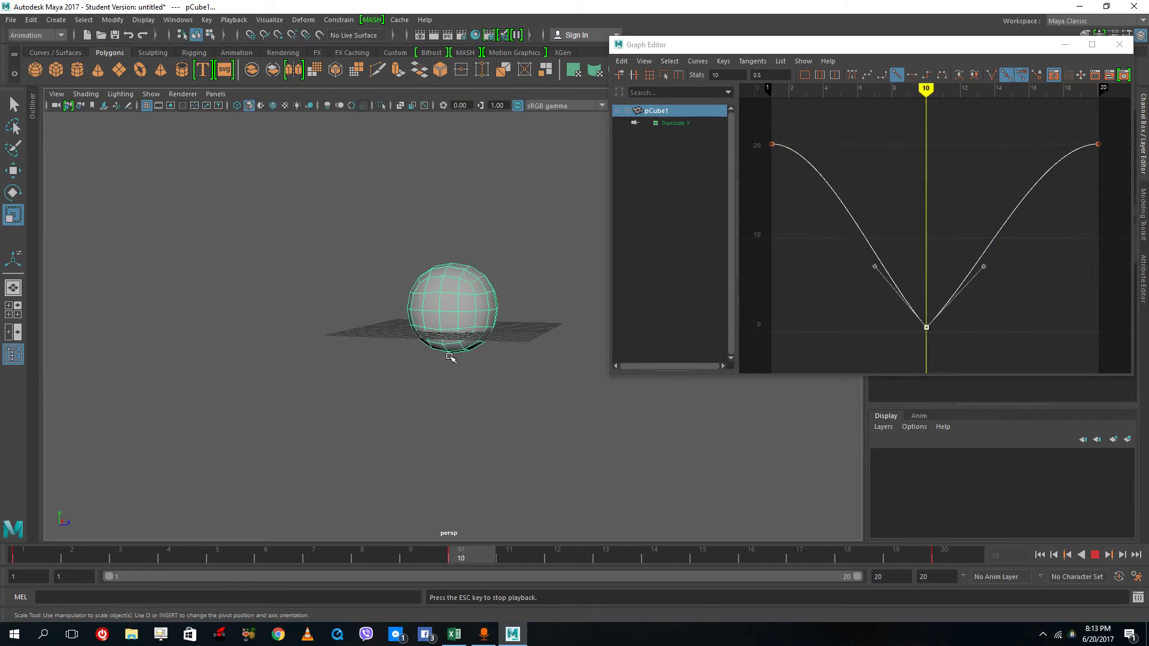
pyautogui.press('Escape')
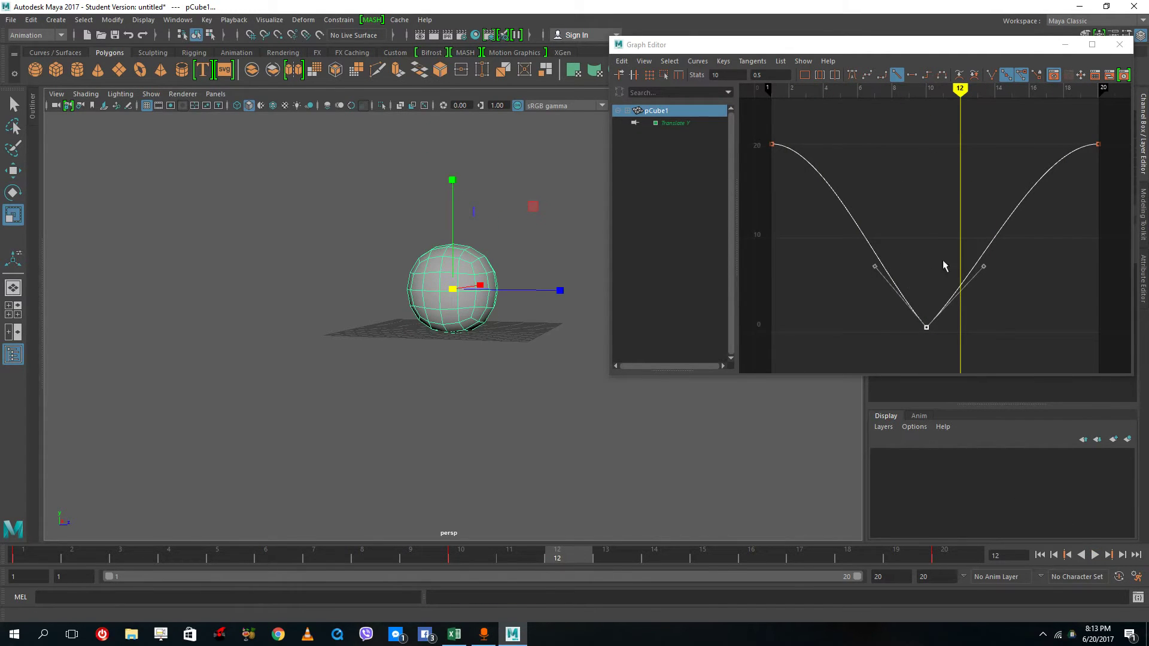
# Step: Break the frame 10 key's tangents, raise both handles to nearly vertical for a sharp impact, and preview the animation
pyautogui.click(992, 75)
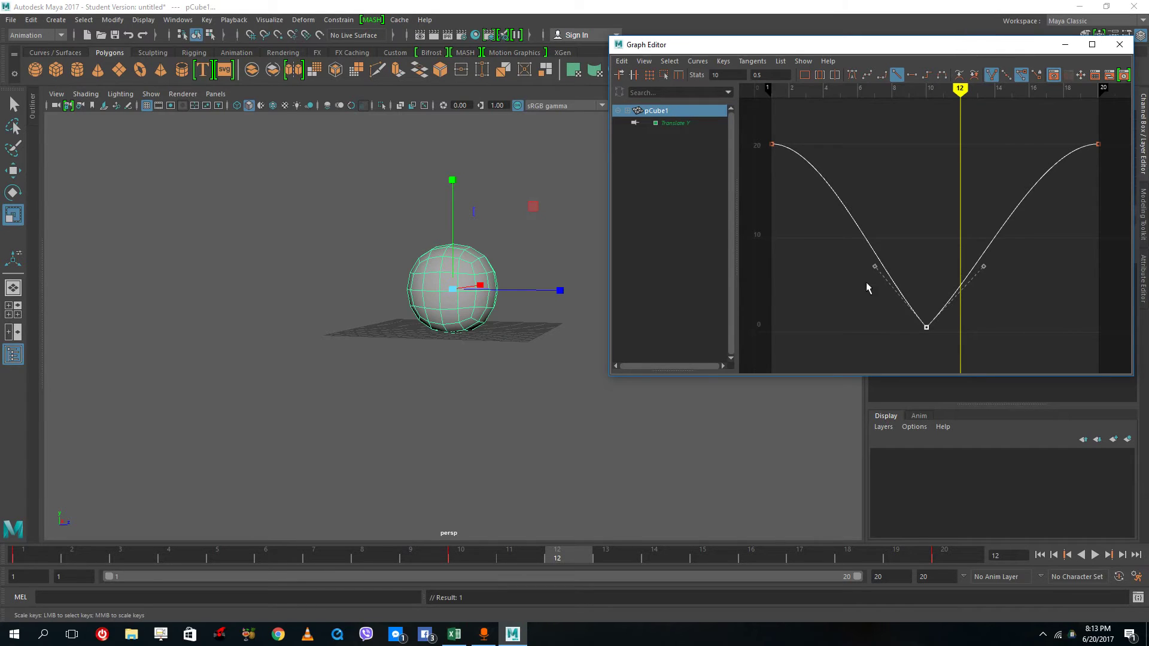
pyautogui.moveTo(893, 261); pyautogui.dragTo(875, 261)
pyautogui.press('w')
pyautogui.moveTo(875, 265); pyautogui.dragTo(927, 240, button='middle')
pyautogui.click(983, 266)
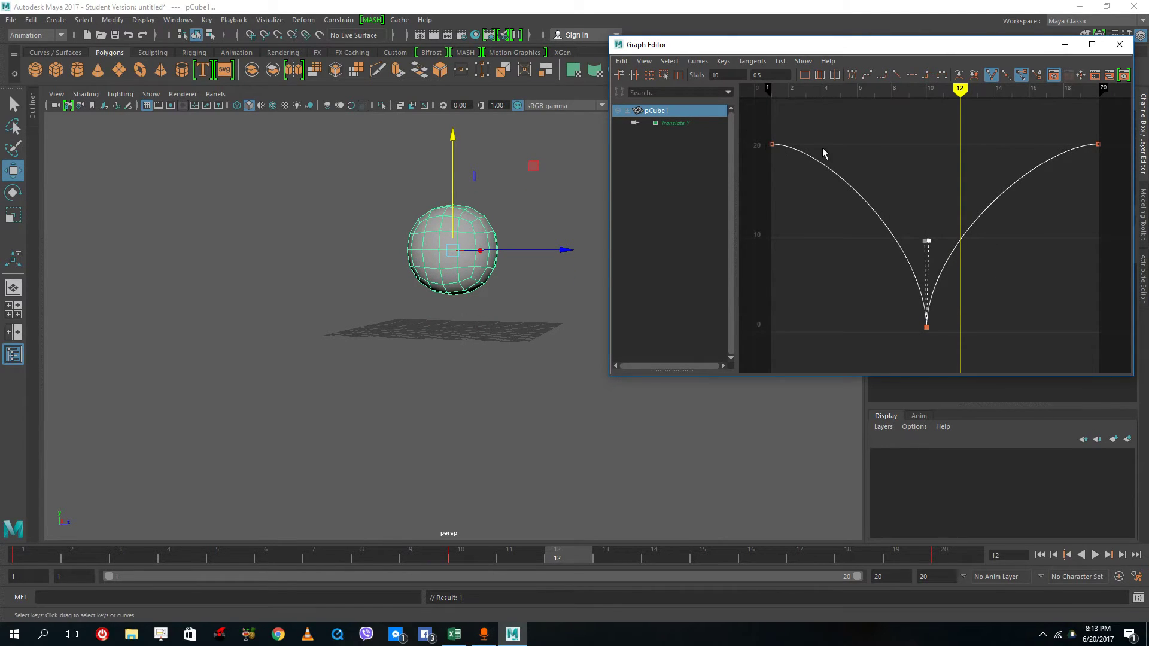
pyautogui.click(1094, 555)
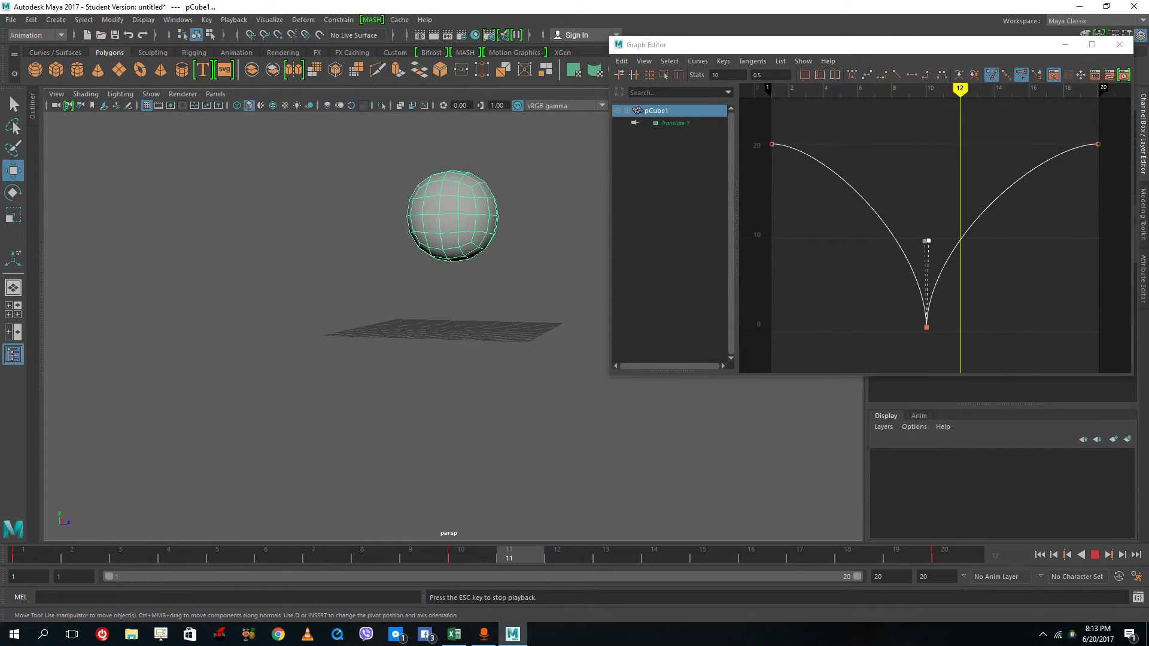
pyautogui.press('Escape')
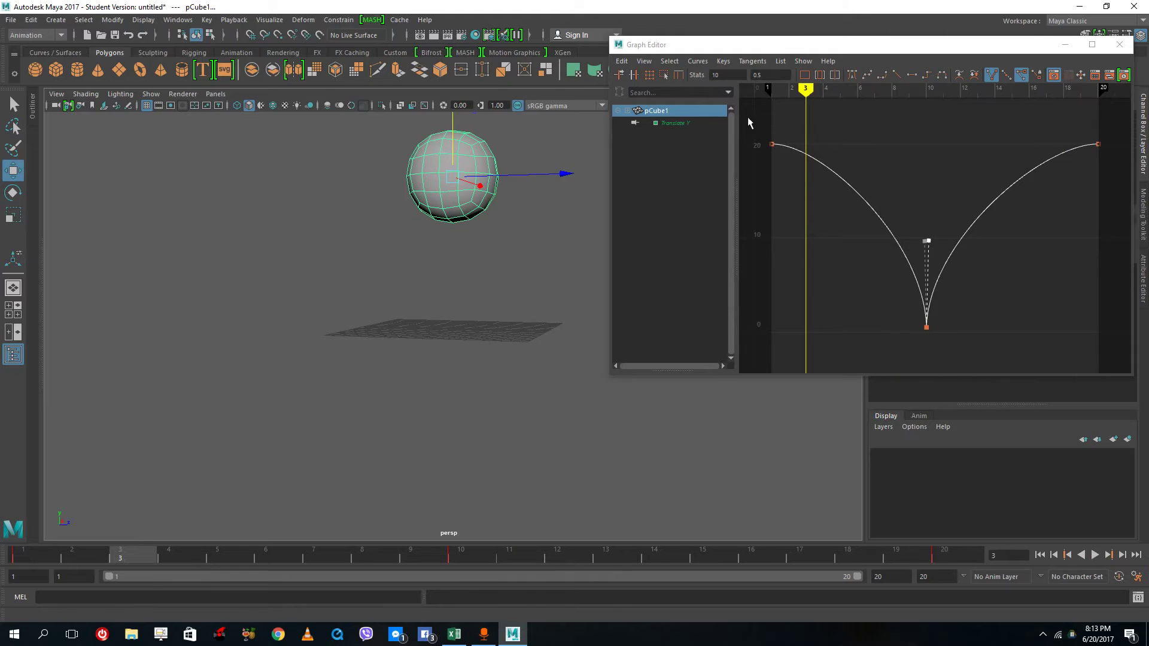
# Step: Lengthen the inward tangent handles of the frame 1 and frame 20 keys to about frames 6.5 and 13
pyautogui.click(772, 144)
pyautogui.moveTo(821, 143); pyautogui.dragTo(867, 143)
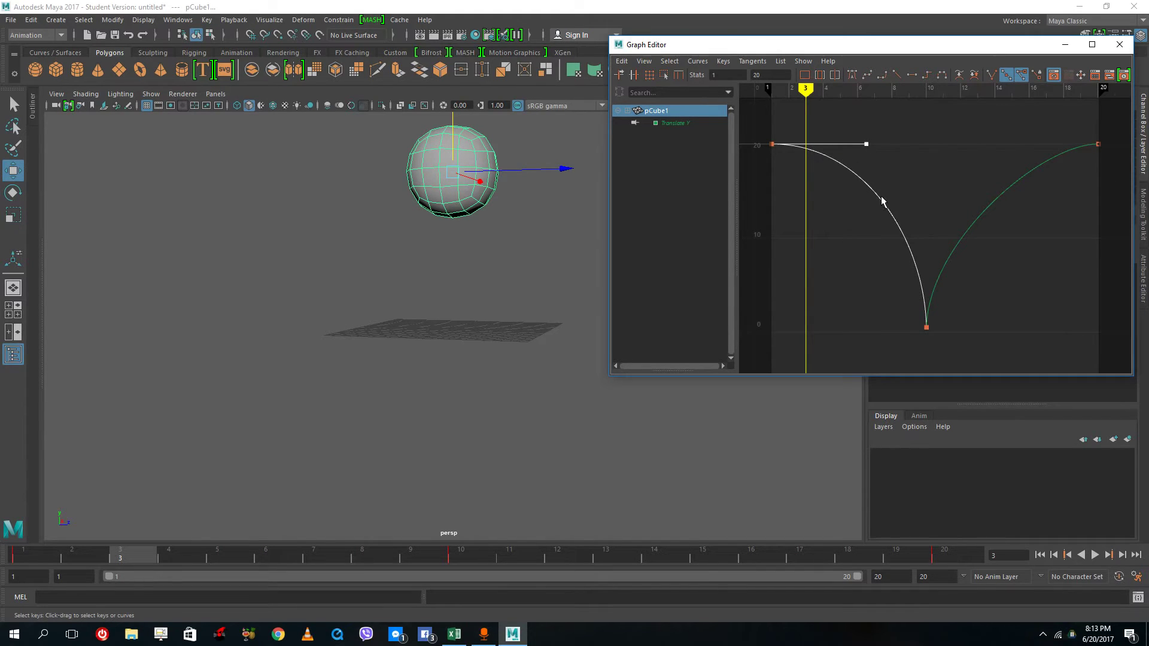
pyautogui.click(1095, 143)
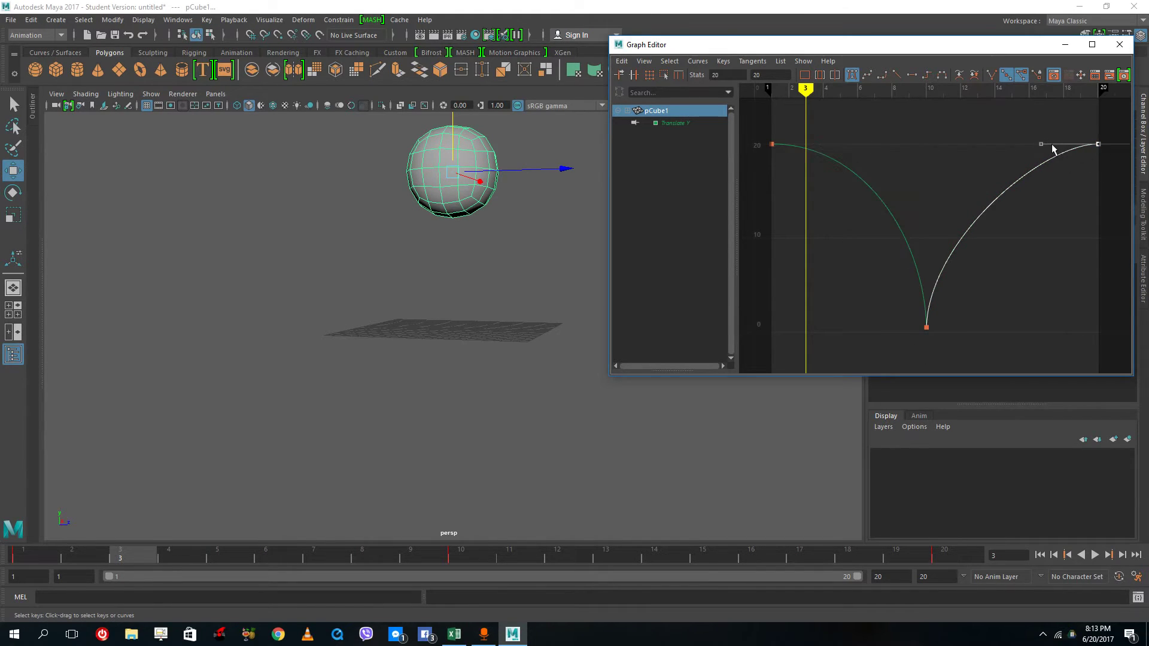
pyautogui.moveTo(1038, 146); pyautogui.dragTo(975, 146)
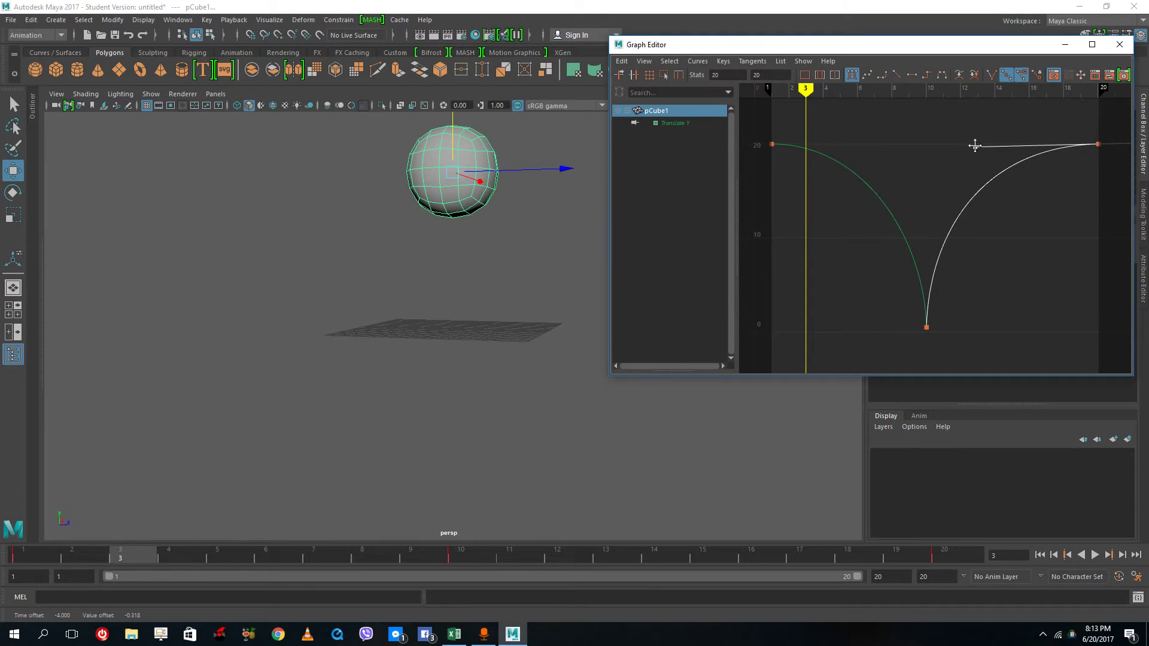
pyautogui.click(1006, 209)
# Step: Play the bounce forwards and backwards to check the timing, and close the Graph Editor
pyautogui.click(1095, 555)
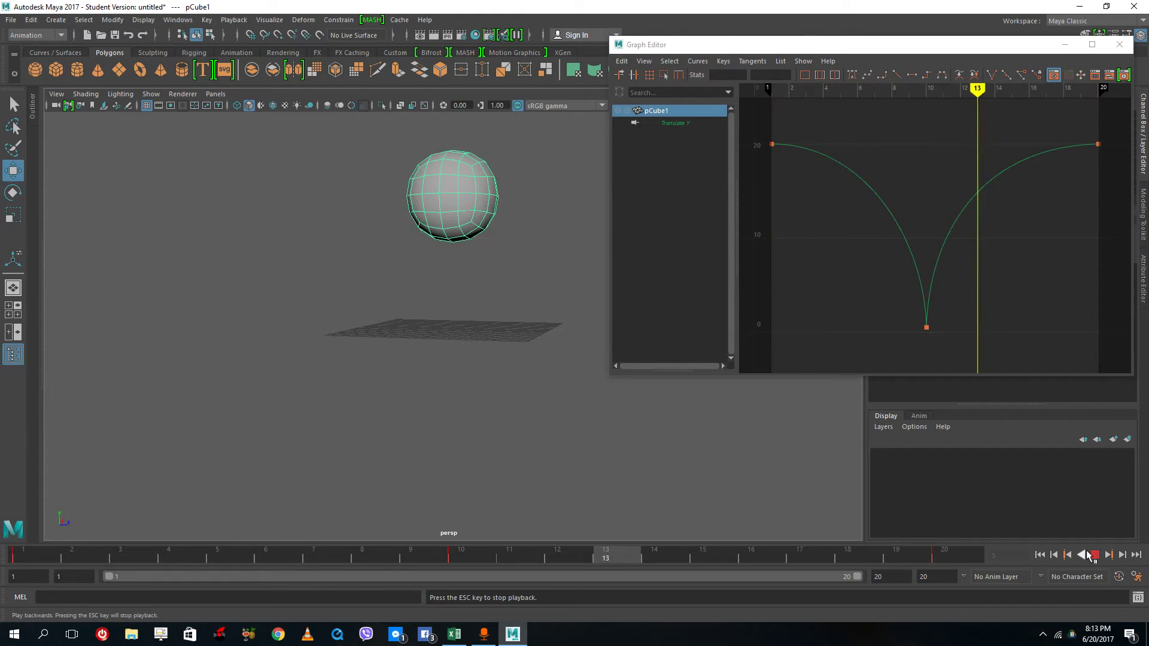
pyautogui.click(1082, 556)
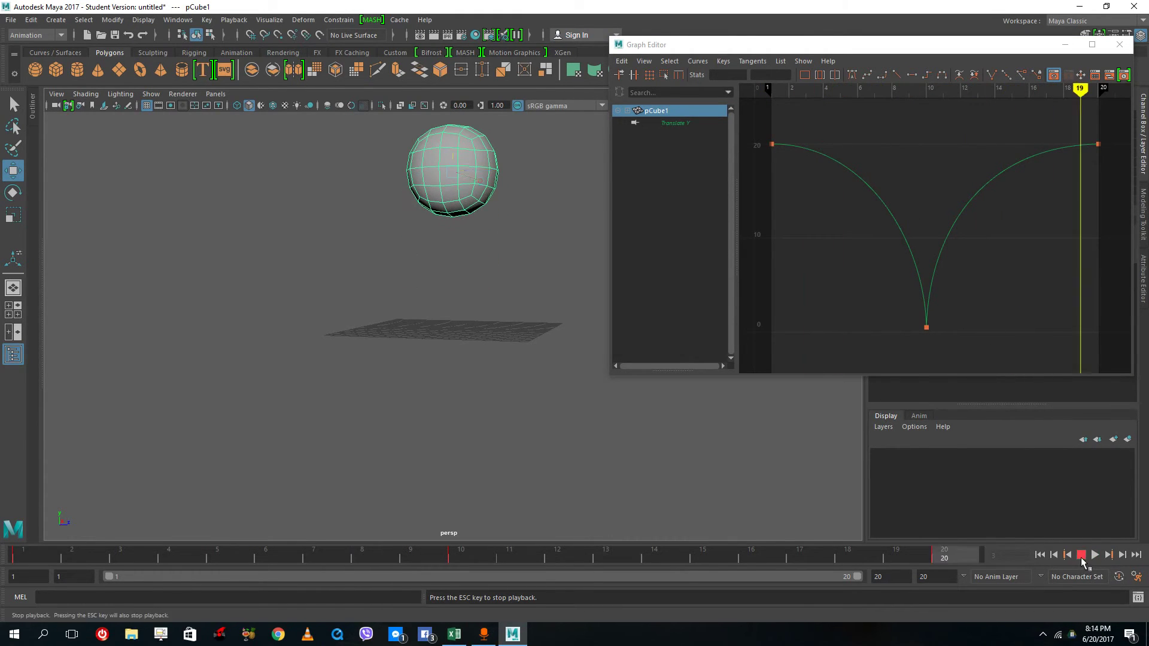
pyautogui.click(1082, 555)
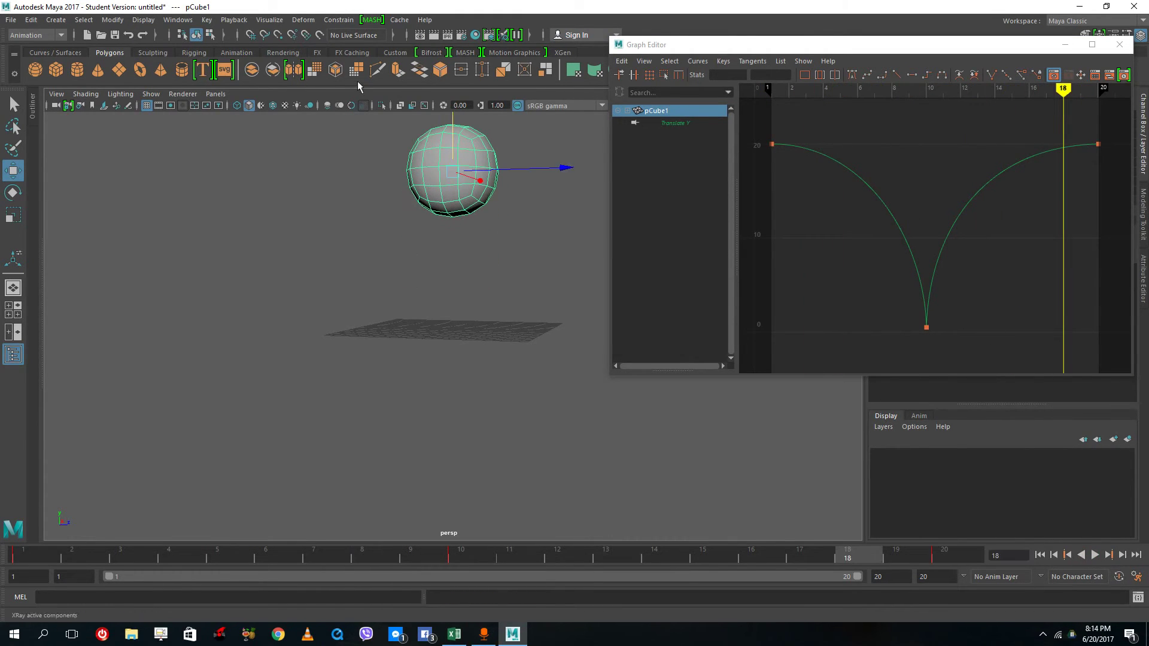
pyautogui.click(1119, 47)
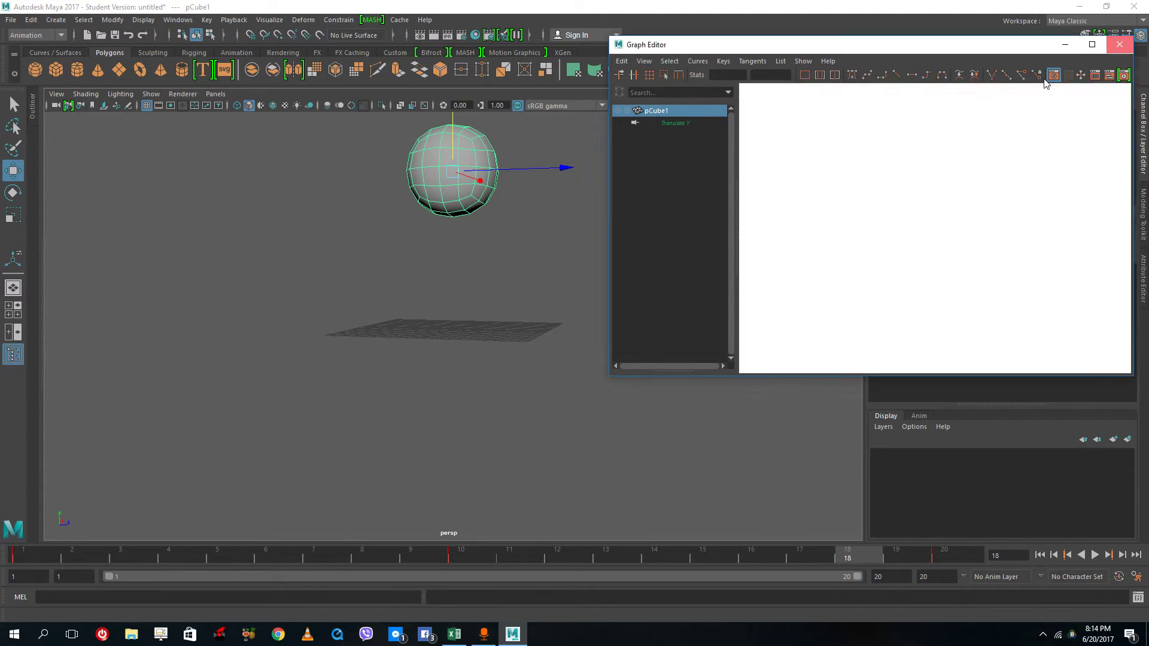
pyautogui.click(1094, 556)
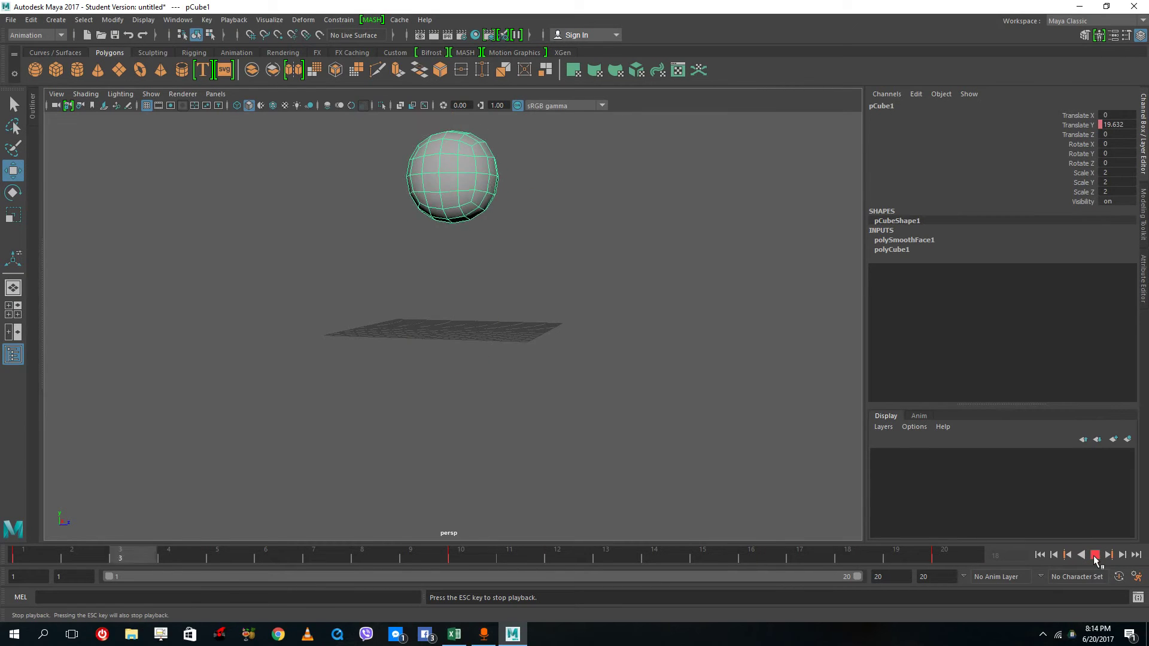
pyautogui.click(1096, 555)
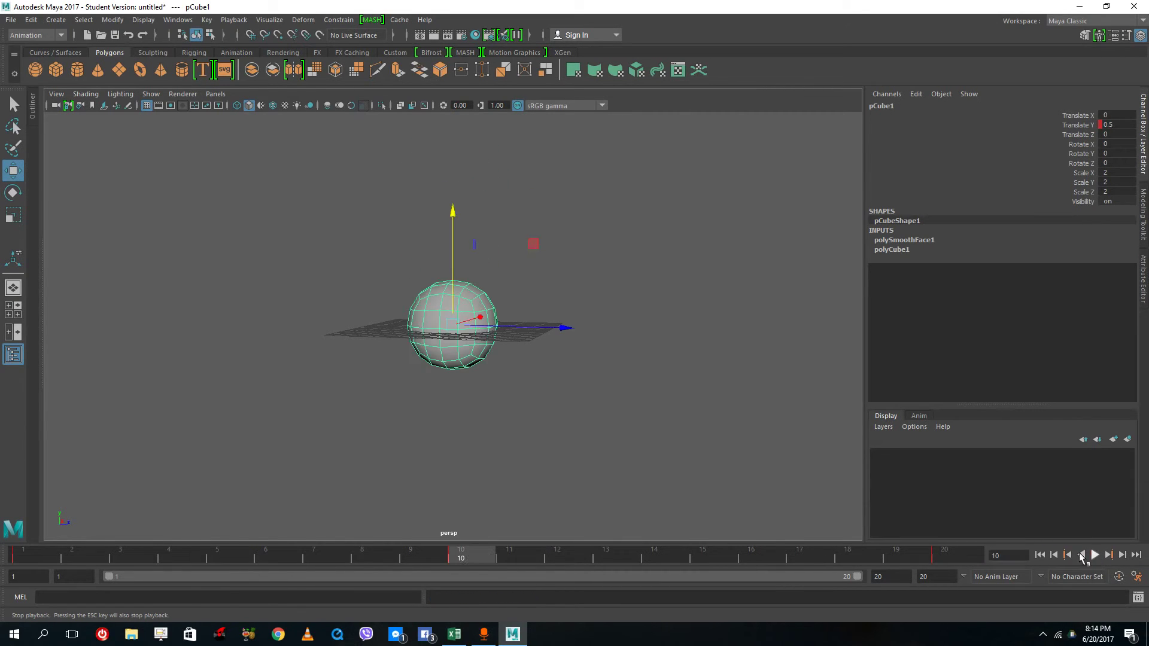
# Step: Return to frame 1 with the ball selected and activate the Scale tool
pyautogui.click(583, 356)
pyautogui.click(451, 306)
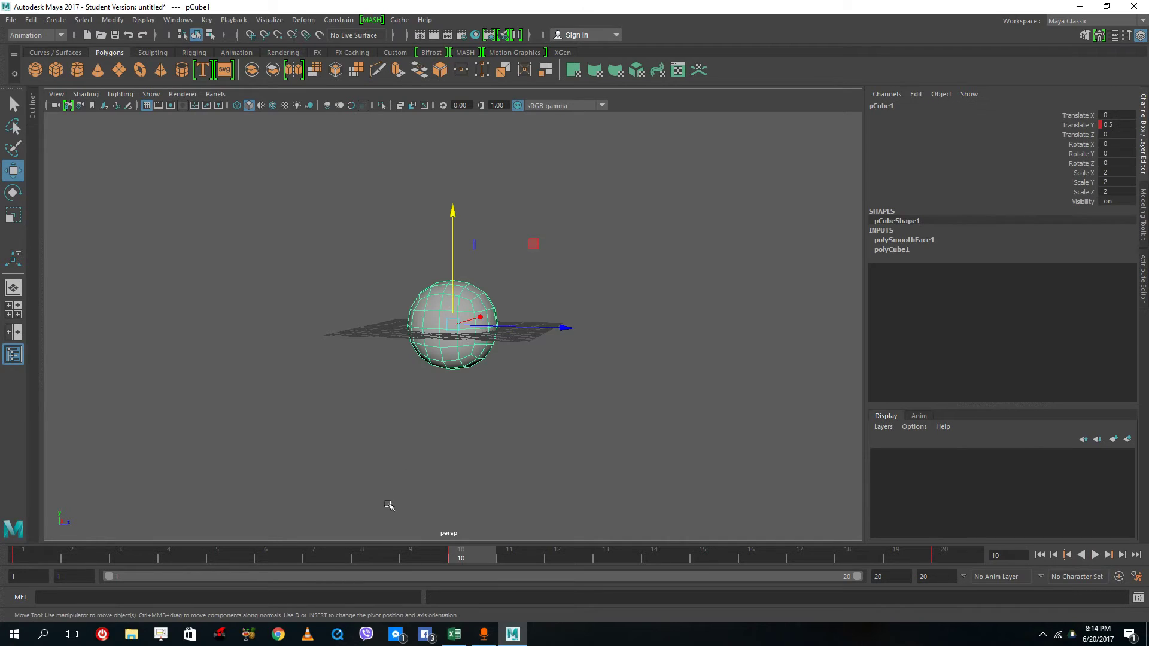
pyautogui.moveTo(326, 556); pyautogui.dragTo(70, 490)
pyautogui.press('Escape')
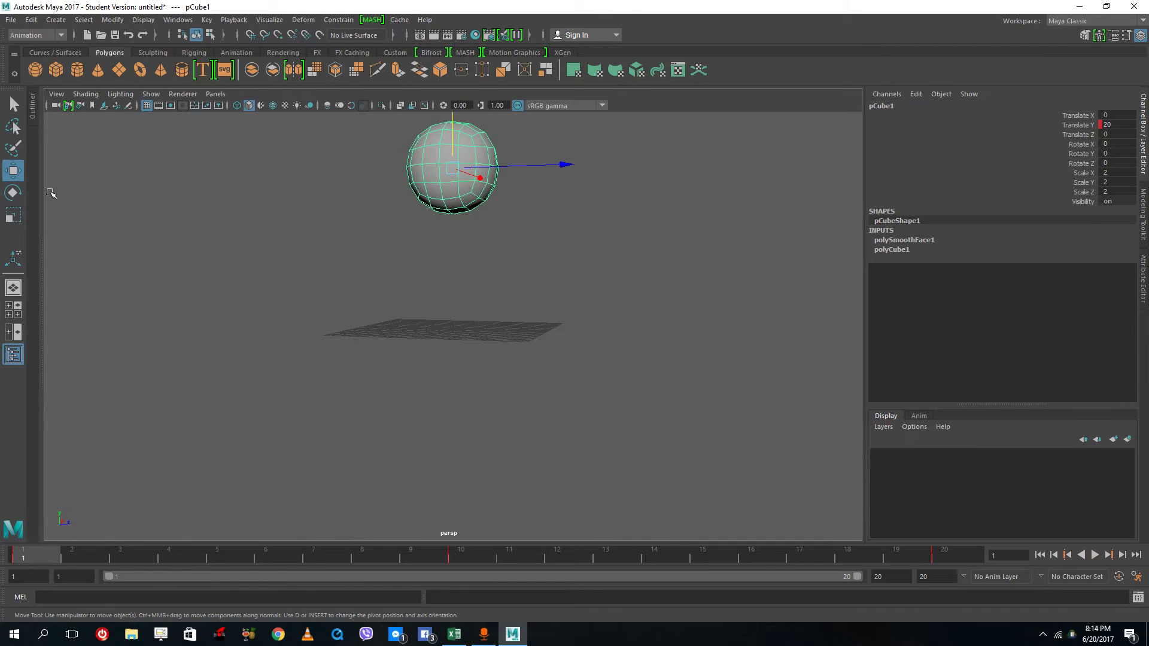
pyautogui.press('r')
pyautogui.keyDown('alt'); pyautogui.moveTo(598, 185); pyautogui.dragTo(599, 368); pyautogui.keyUp('alt')
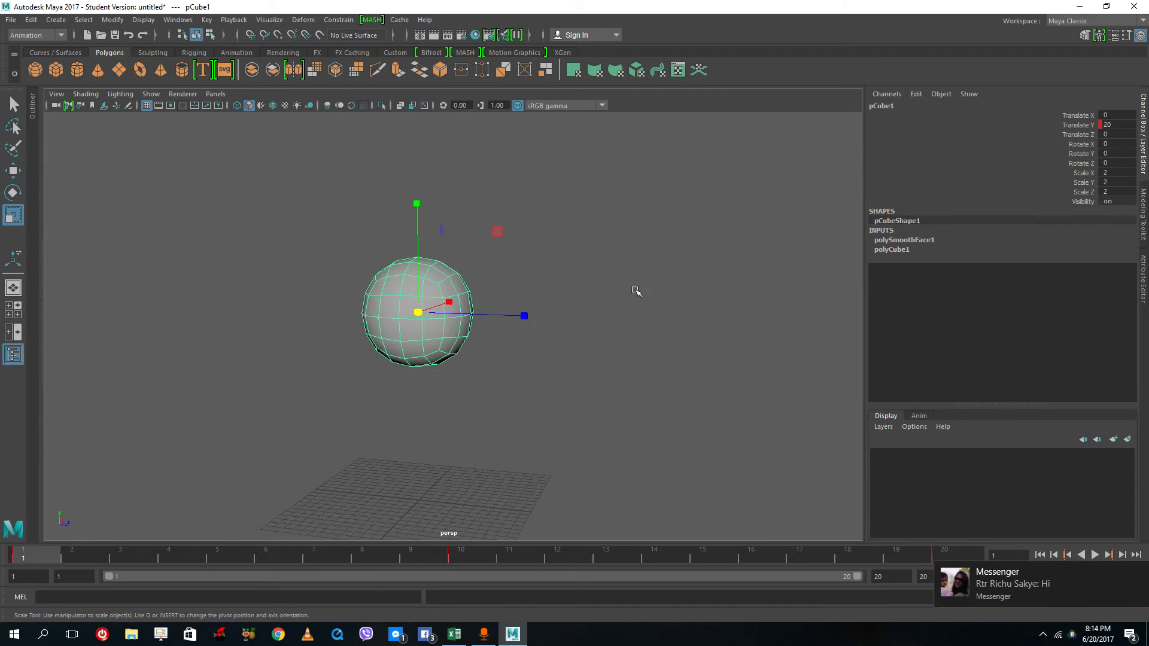
pyautogui.scroll(1, 626, 313)
# Step: Dismiss the chat notifications and turn off the computer's Wi-Fi
pyautogui.click(1135, 575)
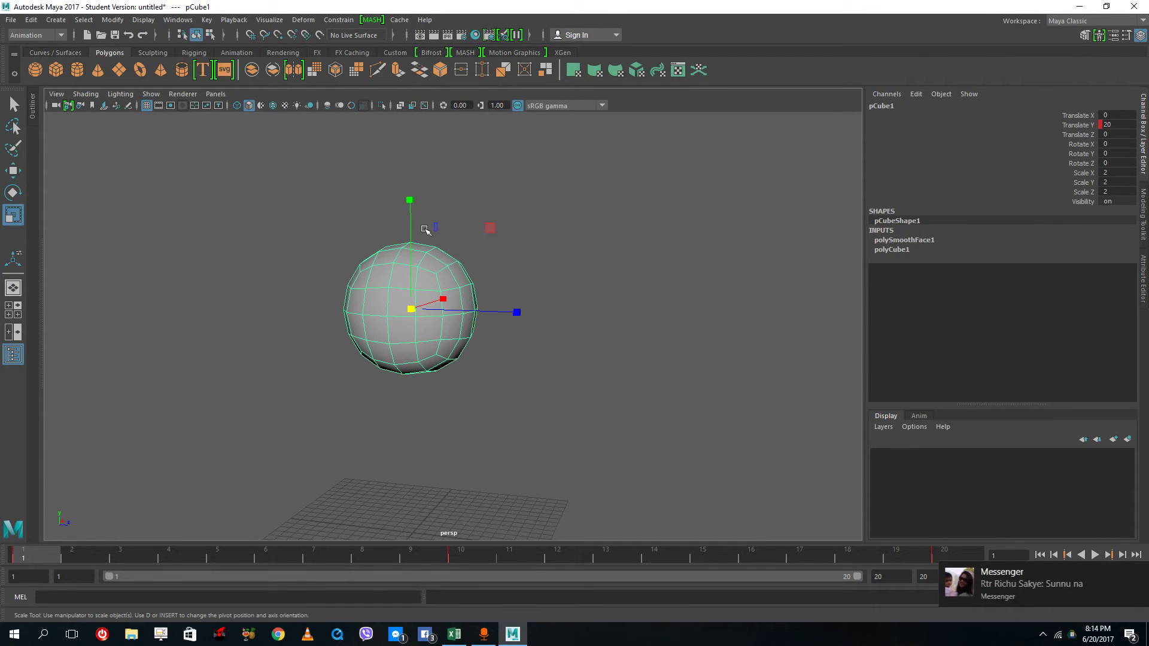
pyautogui.click(1138, 572)
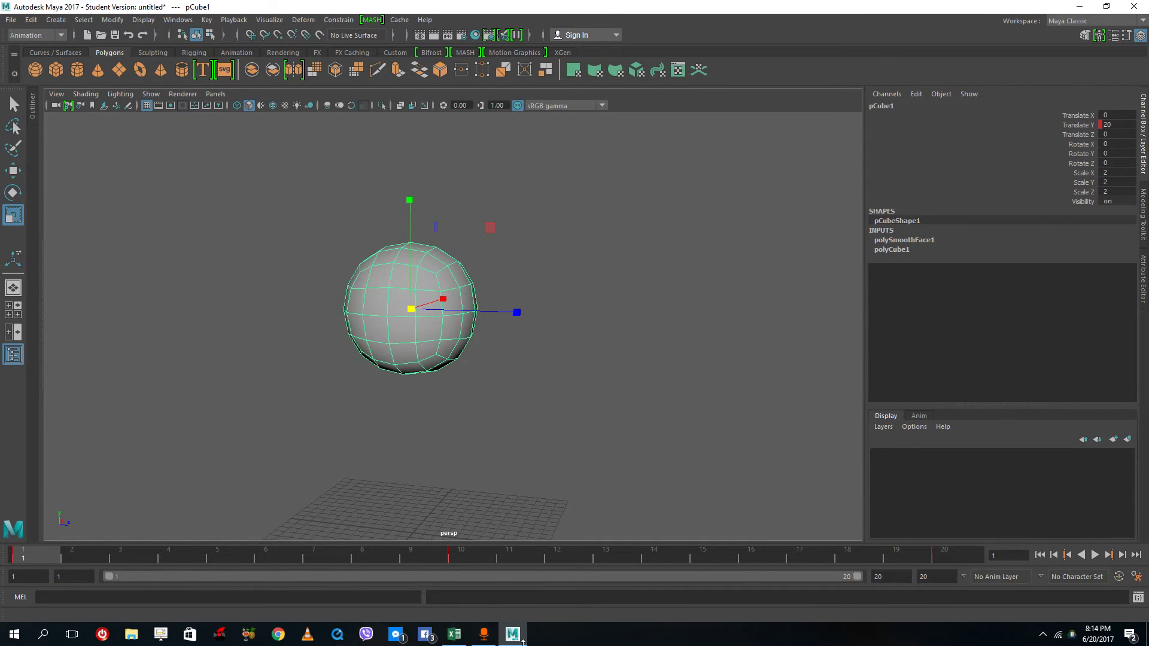
pyautogui.rightClick(402, 638)
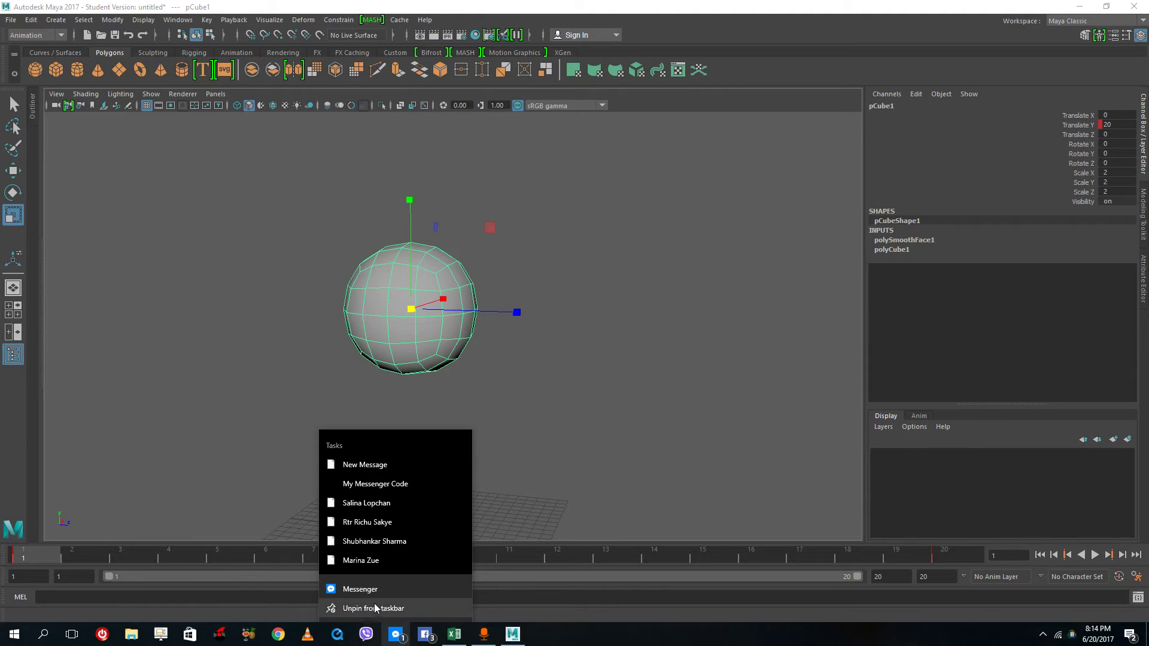
pyautogui.click(1057, 636)
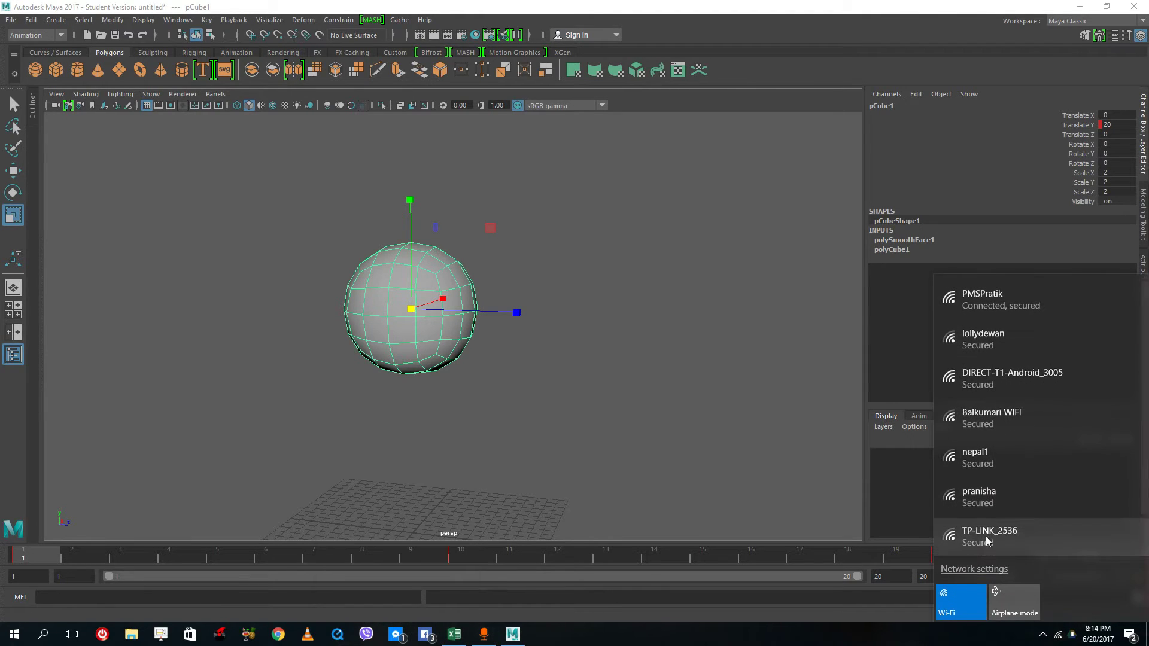
pyautogui.click(957, 598)
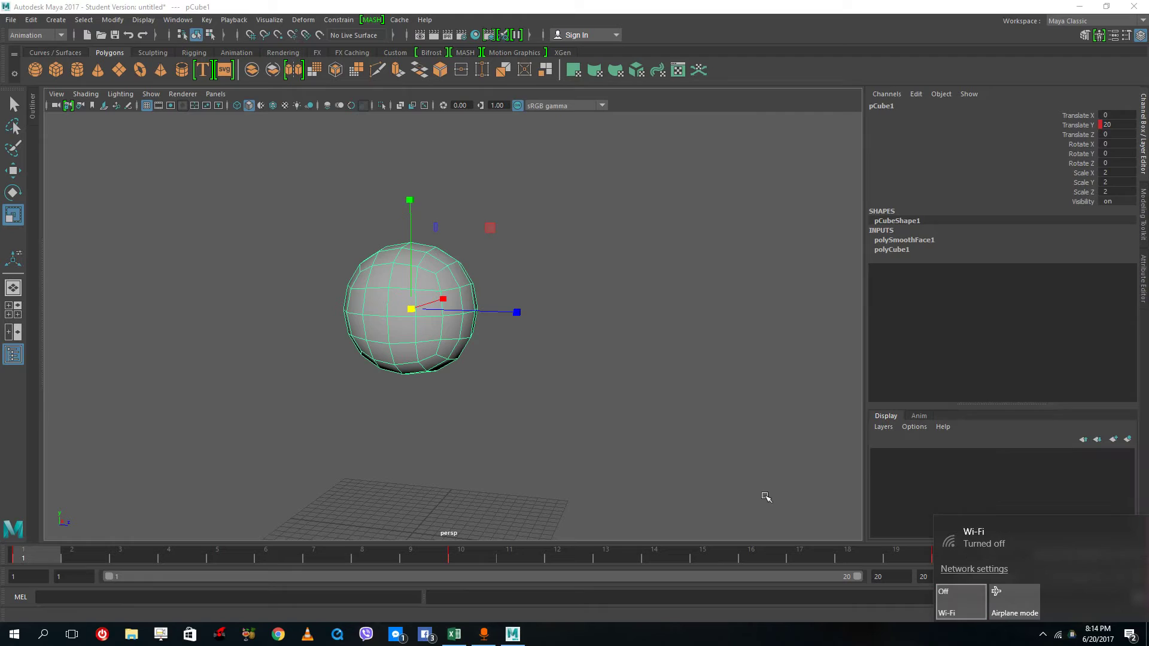
pyautogui.click(657, 399)
# Step: Squash the ball to Scale Y 1.2 at frame 1 and key that channel
pyautogui.moveTo(402, 179); pyautogui.dragTo(477, 321)
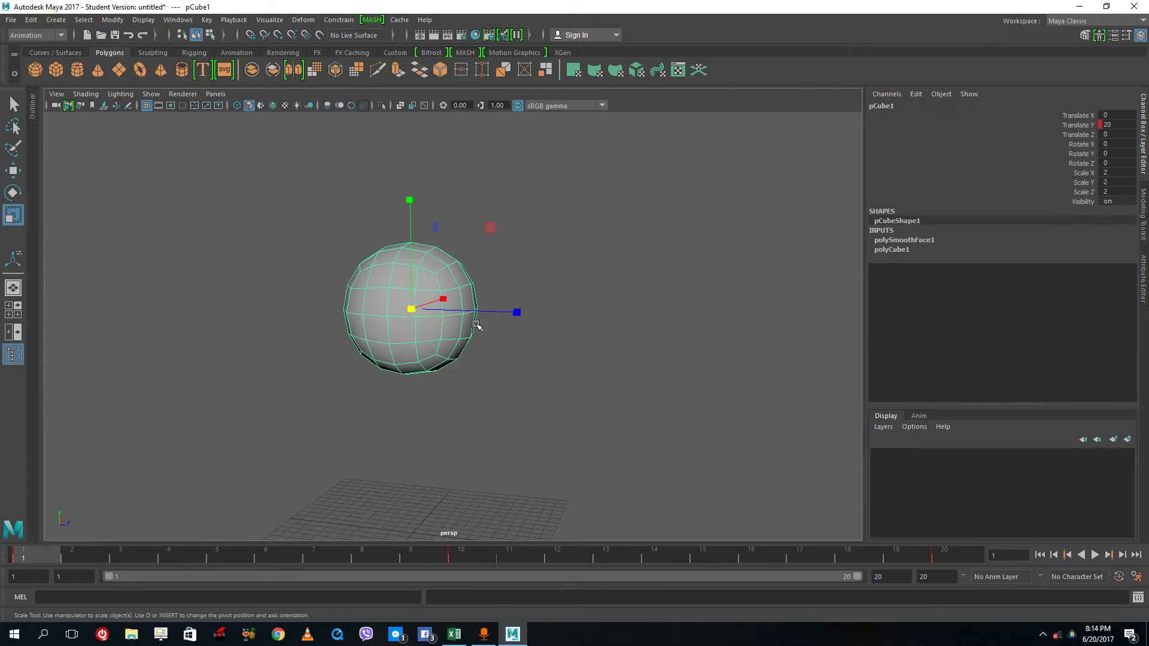
pyautogui.scroll(-3, 547, 341)
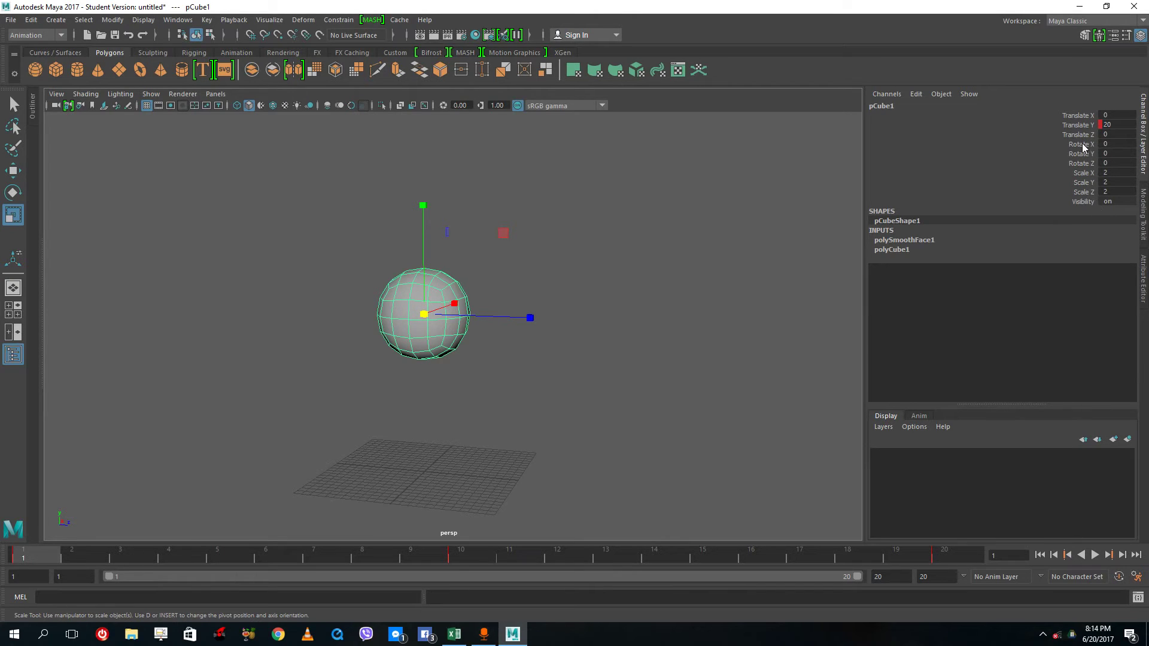
pyautogui.moveTo(428, 210); pyautogui.dragTo(428, 221)
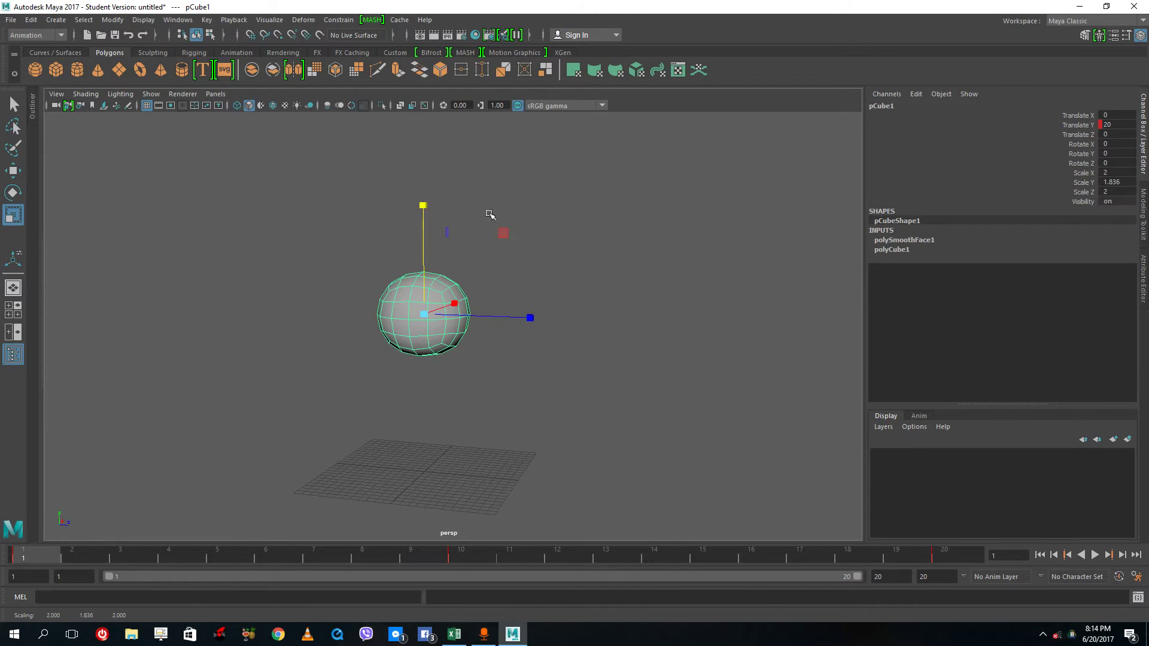
pyautogui.doubleClick(1117, 182)
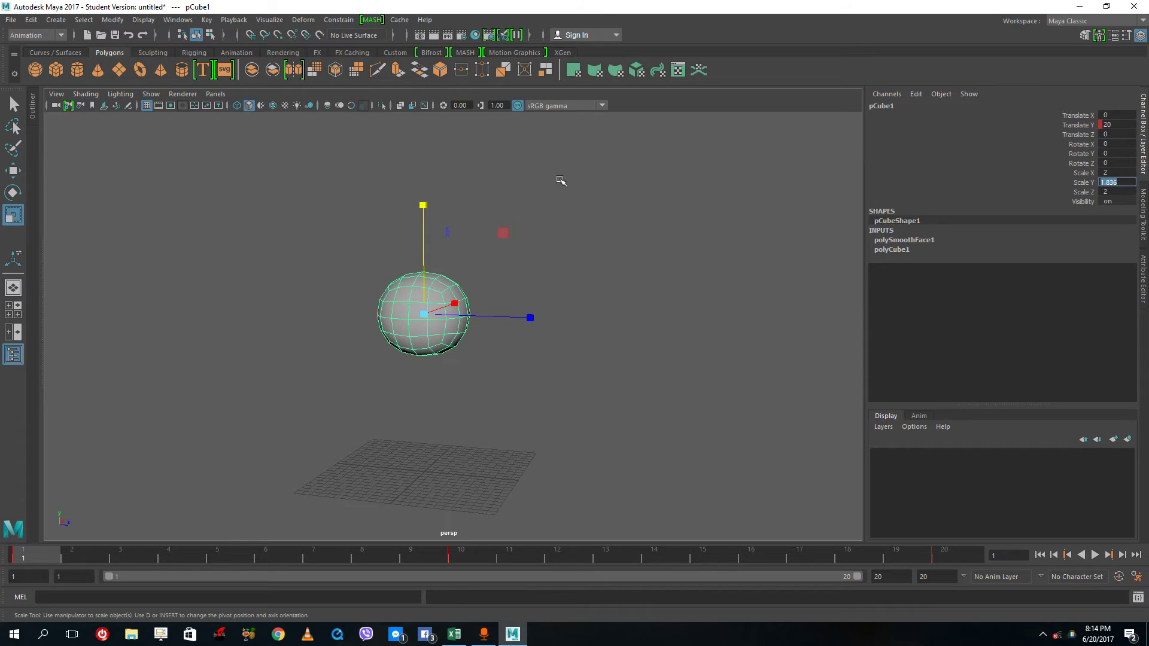
pyautogui.moveTo(422, 206); pyautogui.dragTo(583, 251)
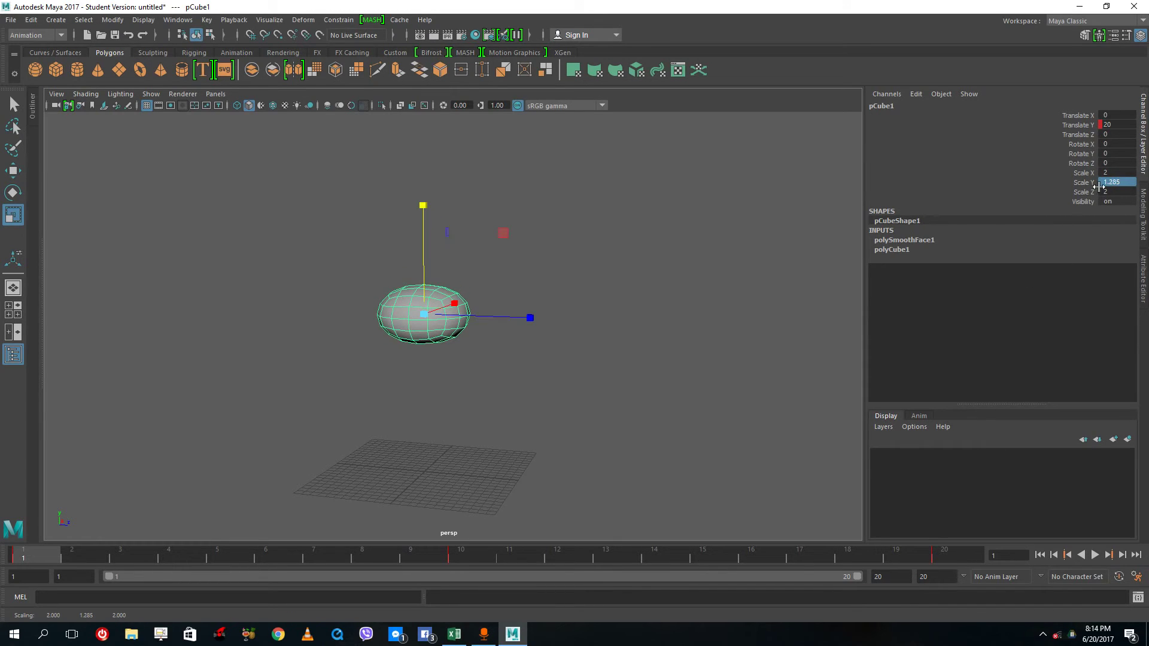
pyautogui.doubleClick(1117, 181)
pyautogui.press('Return')
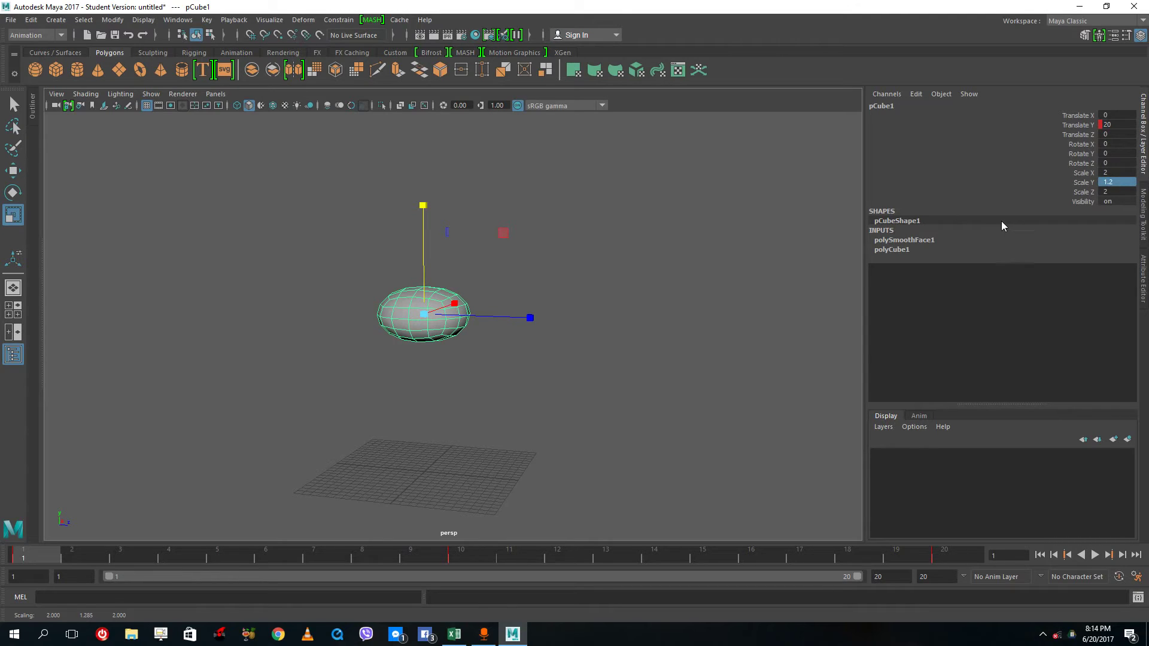
pyautogui.rightClick(1071, 183)
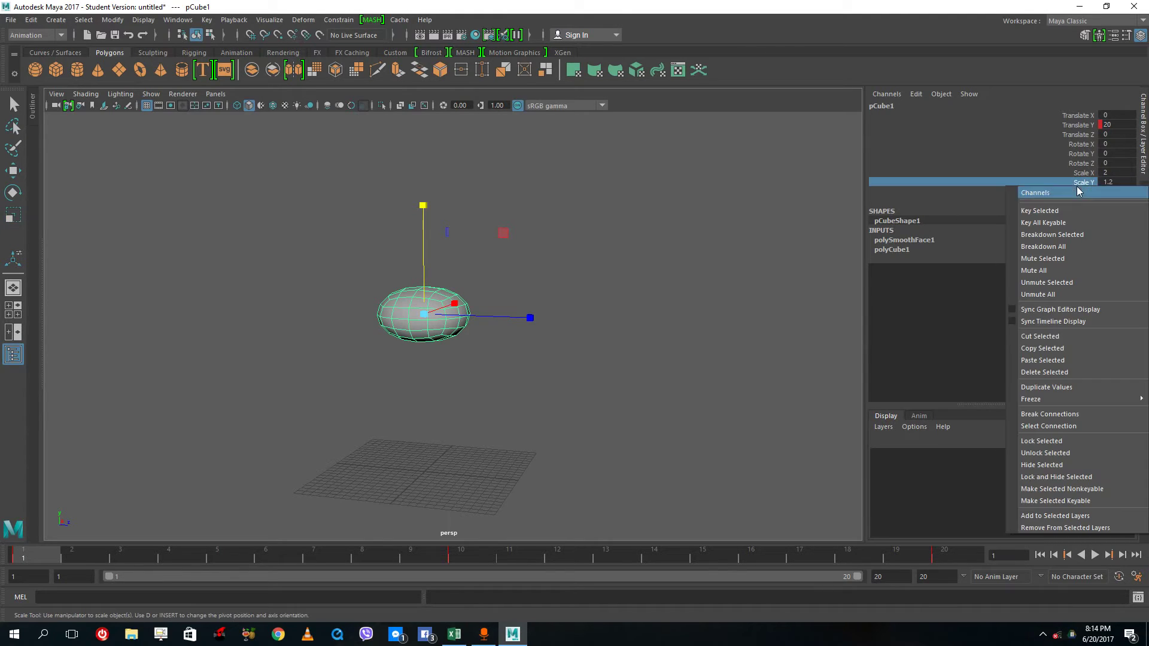
pyautogui.click(1047, 210)
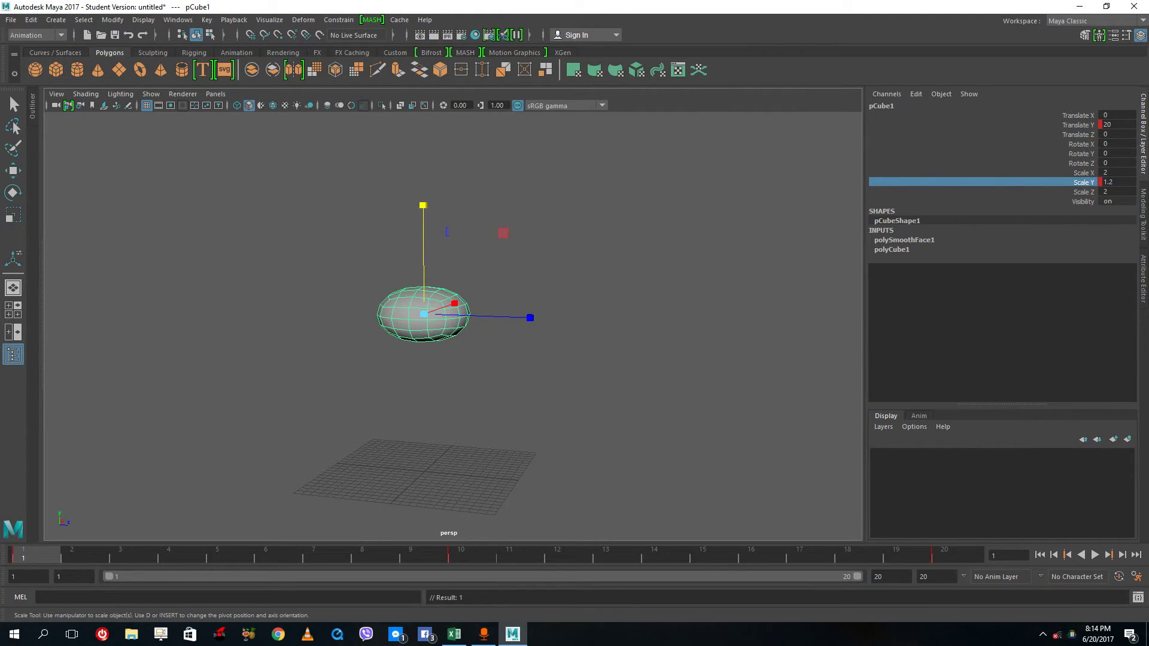
# Step: Set the ball's Scale X and Scale Z to 2.8 at frame 1 and key both channels
pyautogui.doubleClick(1115, 172)
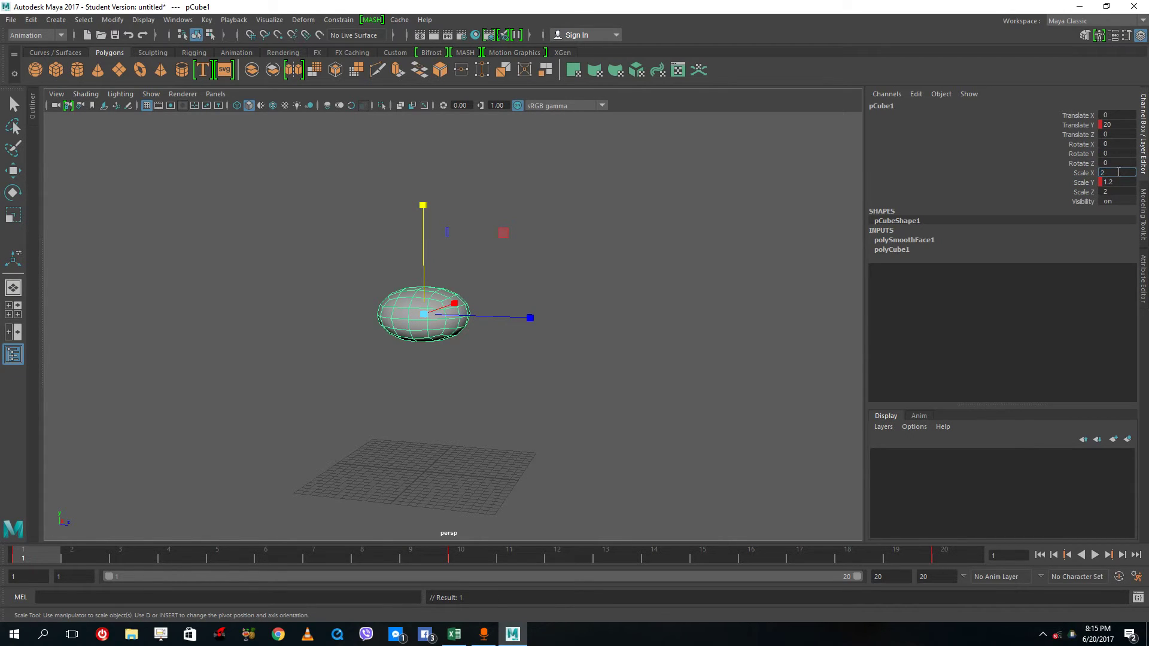
pyautogui.write('2.8')
pyautogui.press('Return')
pyautogui.doubleClick(1118, 191)
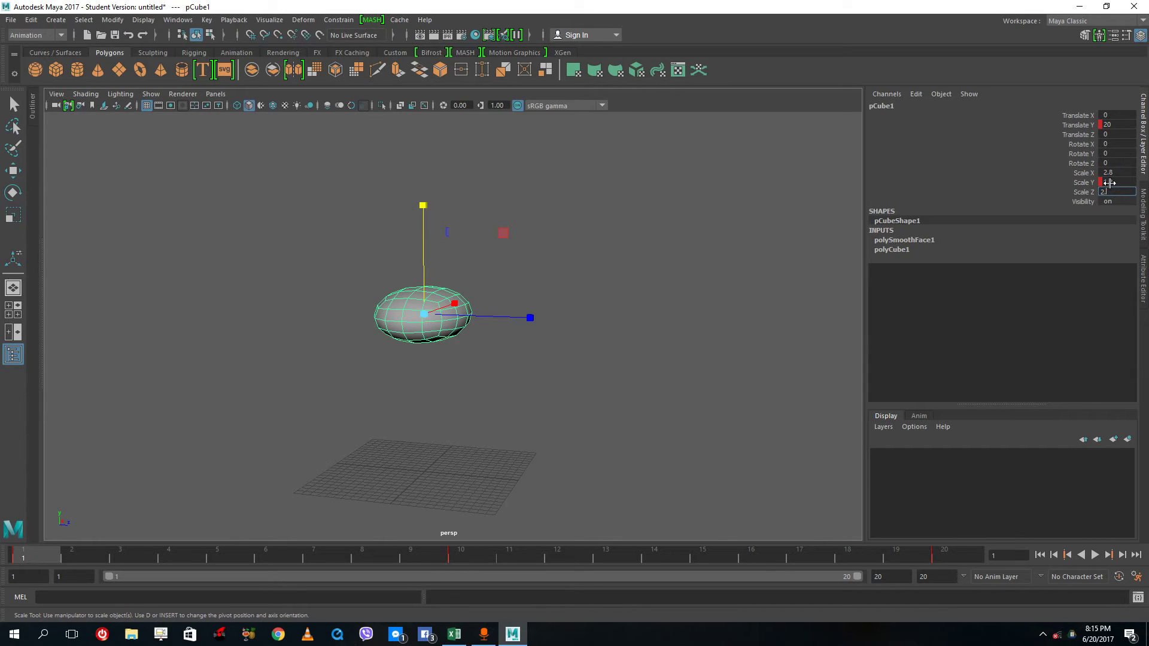
pyautogui.write('2.8')
pyautogui.press('Return')
pyautogui.click(1084, 192)
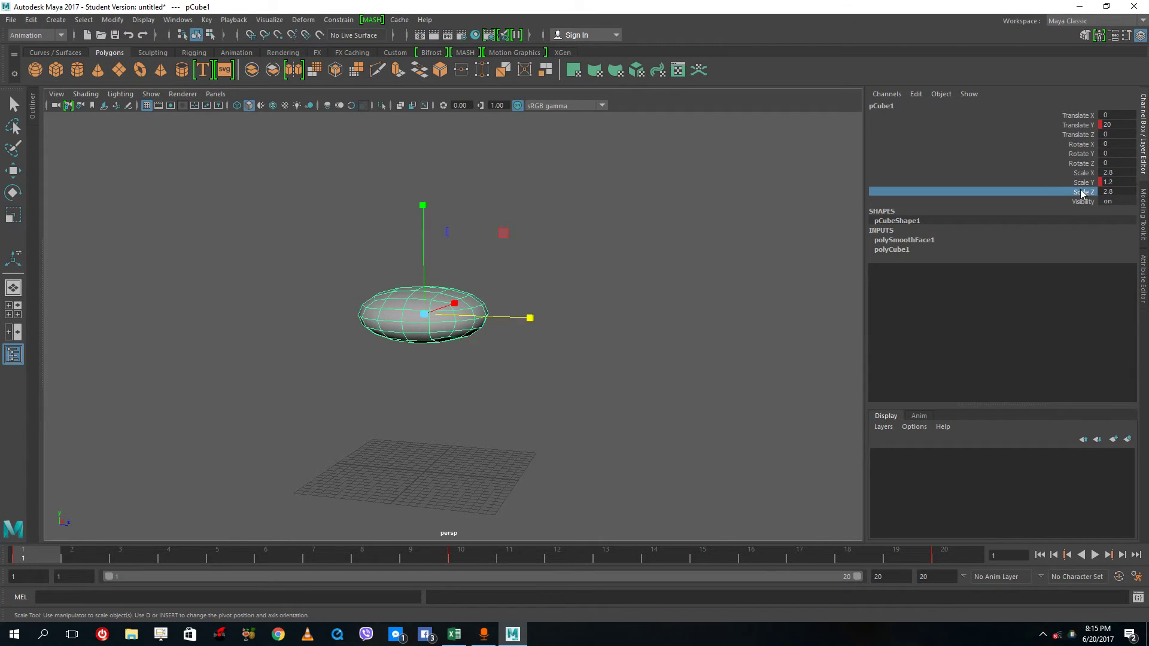
pyautogui.keyDown('ctrl'); pyautogui.click(1087, 174); pyautogui.keyUp('ctrl')
pyautogui.rightClick(1087, 178)
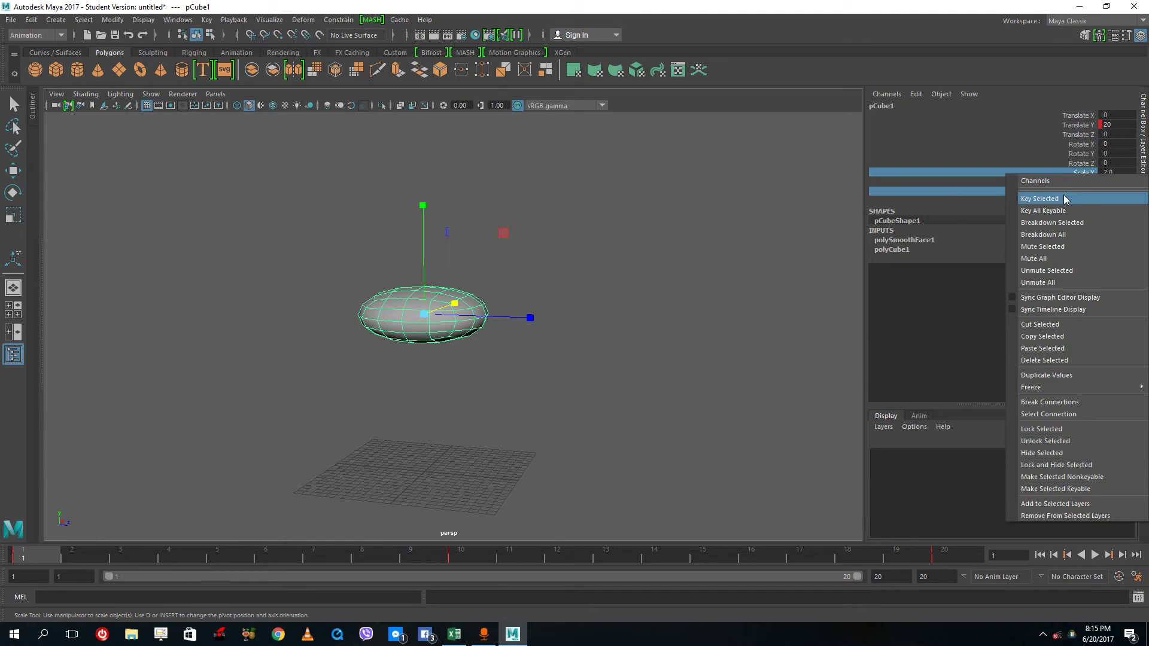
pyautogui.click(1064, 195)
# Step: Move to frame 9 and stretch the ball vertically by setting Scale Y to 2.8
pyautogui.moveTo(52, 556); pyautogui.dragTo(412, 567)
pyautogui.keyDown('alt'); pyautogui.moveTo(479, 477); pyautogui.dragTo(508, 470); pyautogui.keyUp('alt')
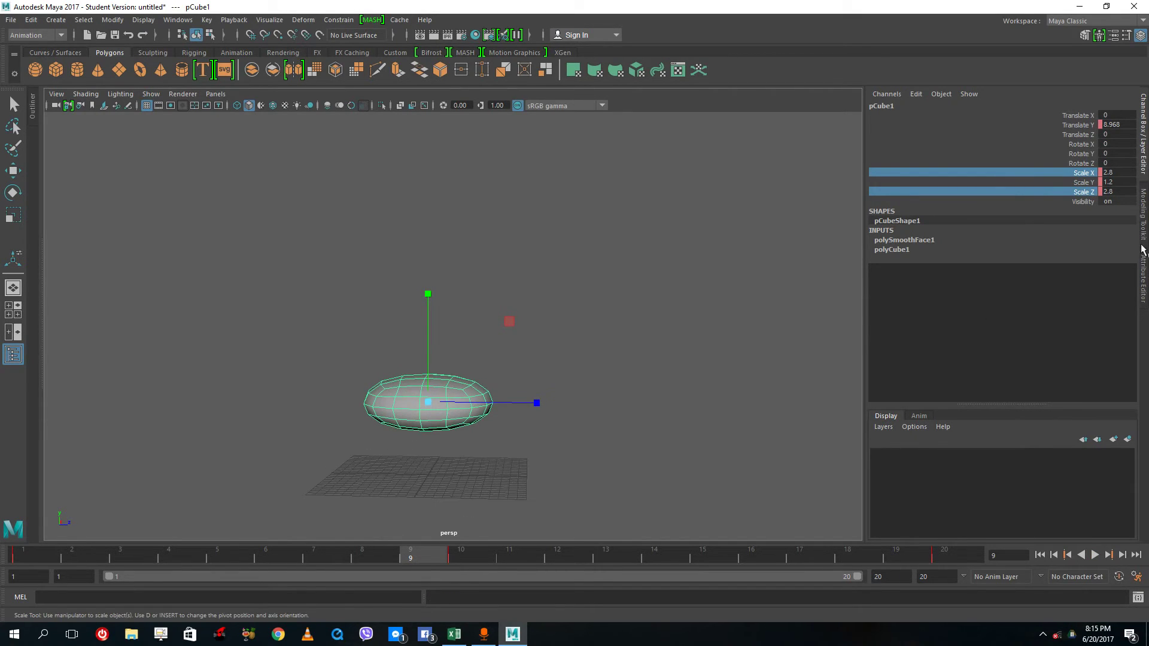
pyautogui.click(1086, 183)
pyautogui.click(1118, 182)
pyautogui.click(1118, 183)
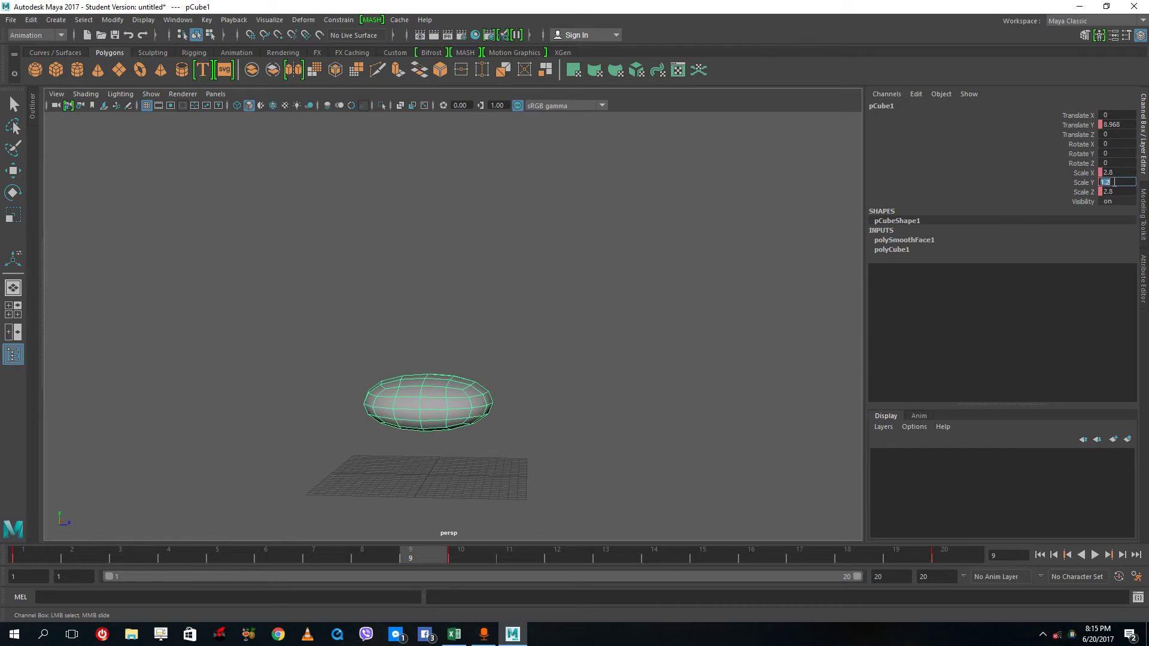
pyautogui.write('2.8')
pyautogui.press('Return')
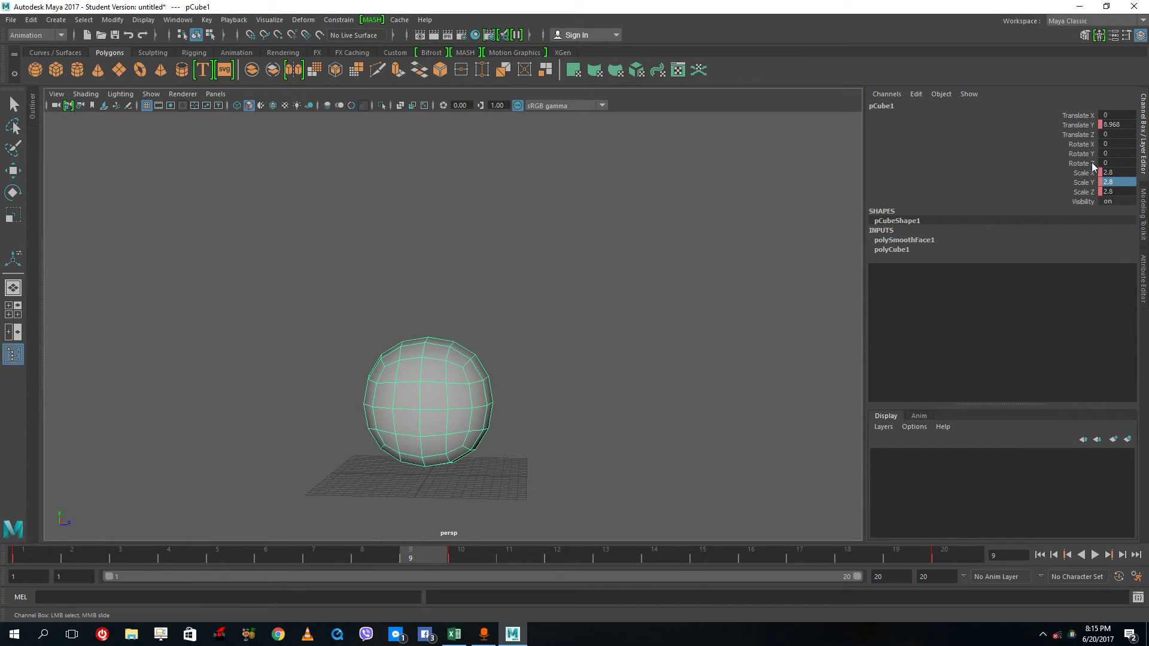
# Step: Try a Scale Y of 3 on the ball at frame 9, then restore it to 2.8
pyautogui.click(1119, 182)
pyautogui.write('3')
pyautogui.press('Return')
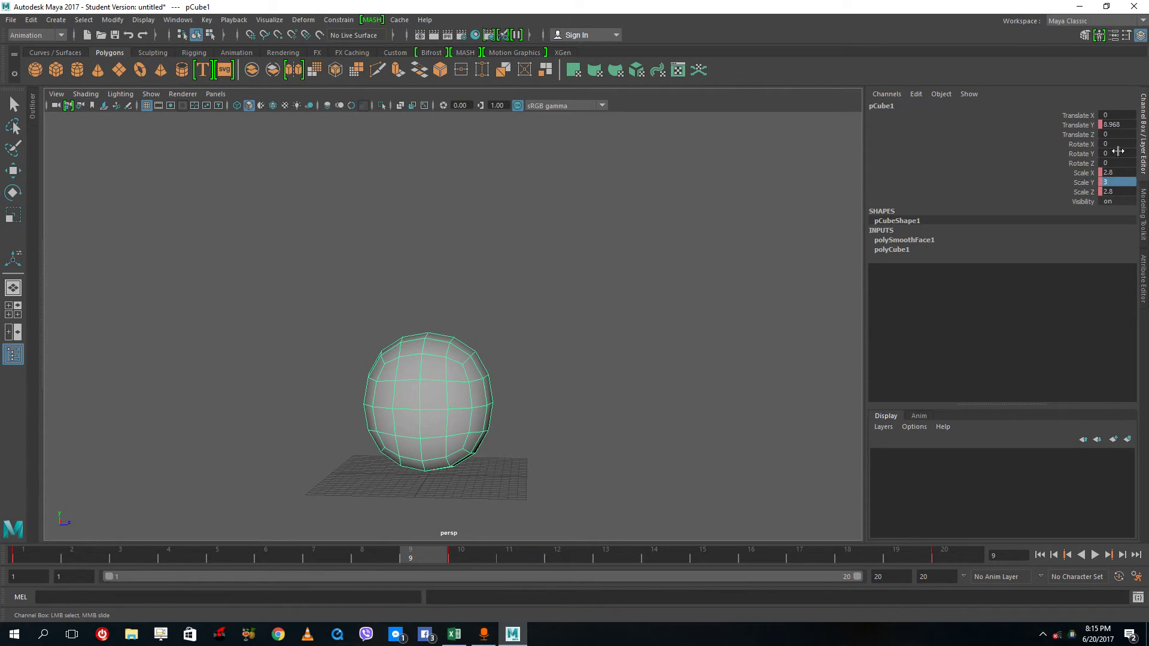
pyautogui.click(1125, 184)
pyautogui.write('2.8')
pyautogui.press('Return')
# Step: Narrow the ball at frame 9 by setting Scale X and Scale Z to 1.2
pyautogui.click(1116, 173)
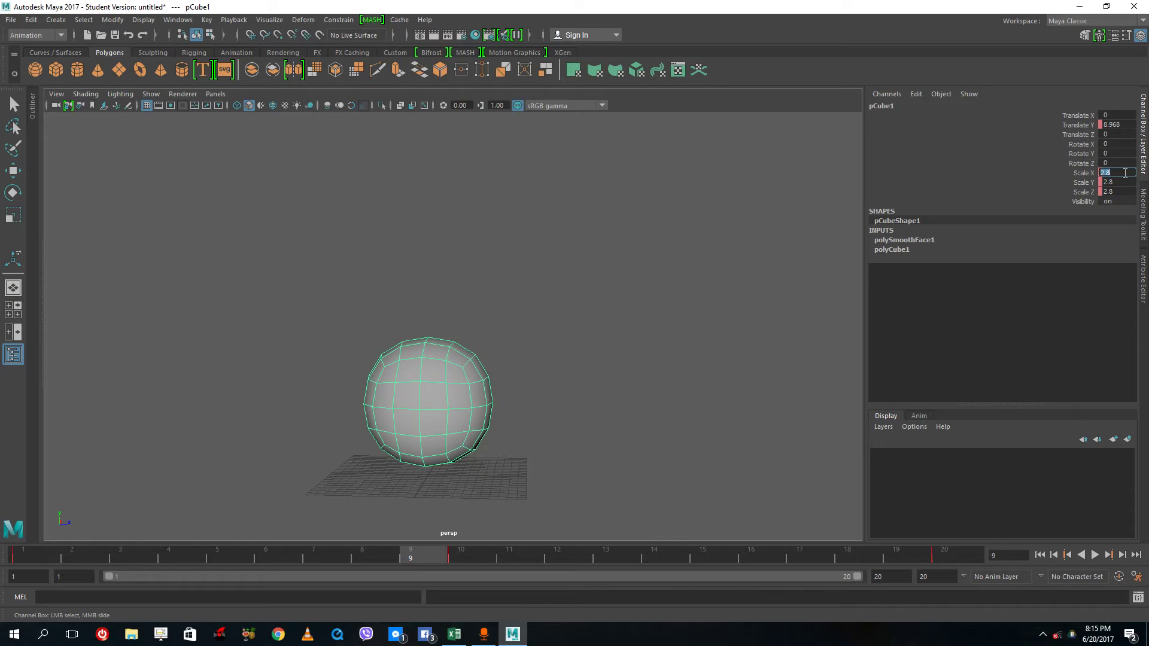
pyautogui.write('1.2')
pyautogui.press('Return')
pyautogui.click(1119, 192)
pyautogui.write('1')
pyautogui.press('Return')
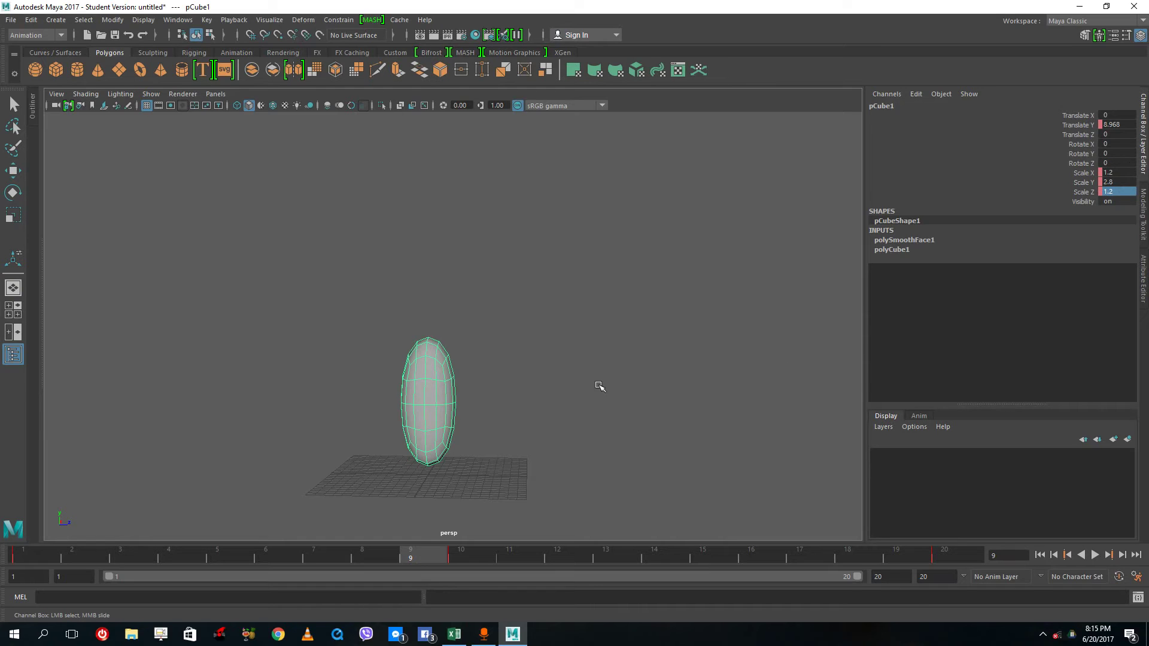
# Step: Key the ball's Scale X, Scale Y and Scale Z channels at frame 9
pyautogui.keyDown('alt'); pyautogui.moveTo(592, 434); pyautogui.dragTo(621, 444); pyautogui.keyUp('alt')
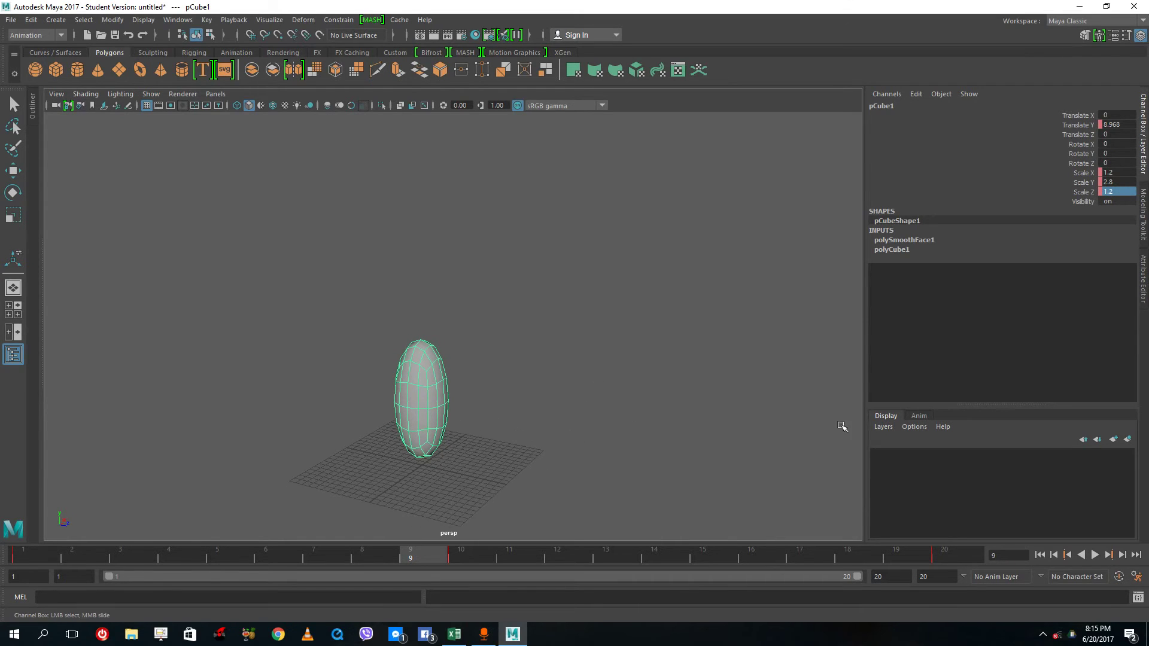
pyautogui.keyDown('shift'); pyautogui.click(1082, 173); pyautogui.keyUp('shift')
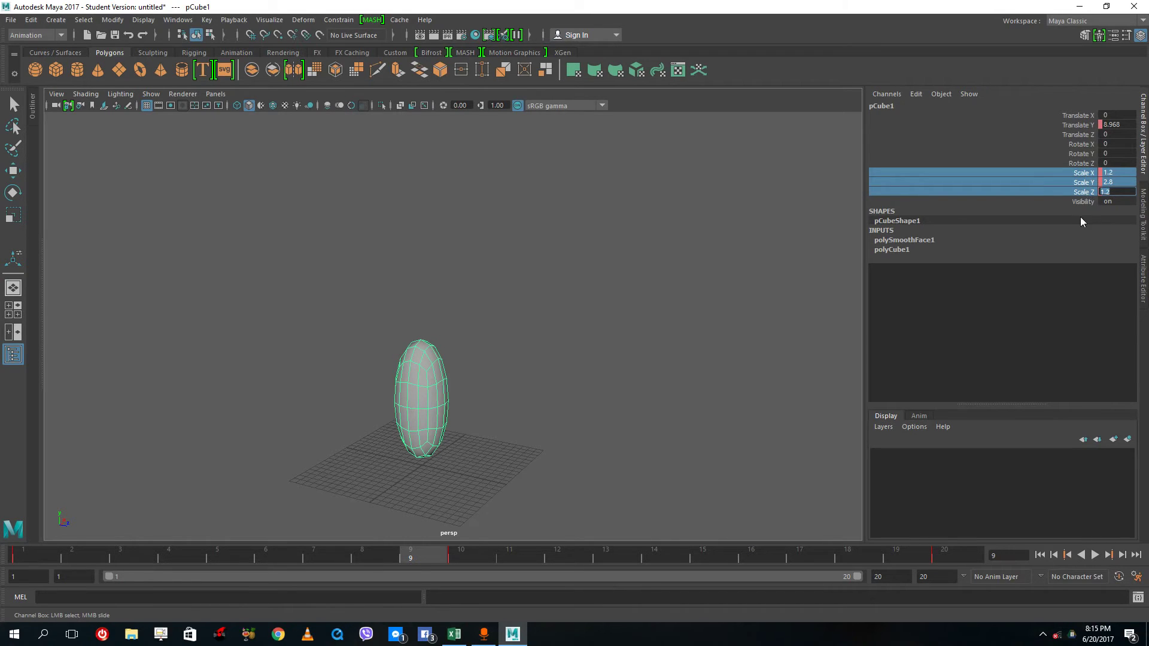
pyautogui.click(1082, 222)
pyautogui.click(1086, 192)
pyautogui.keyDown('shift'); pyautogui.click(1092, 173); pyautogui.keyUp('shift')
pyautogui.rightClick(1092, 173)
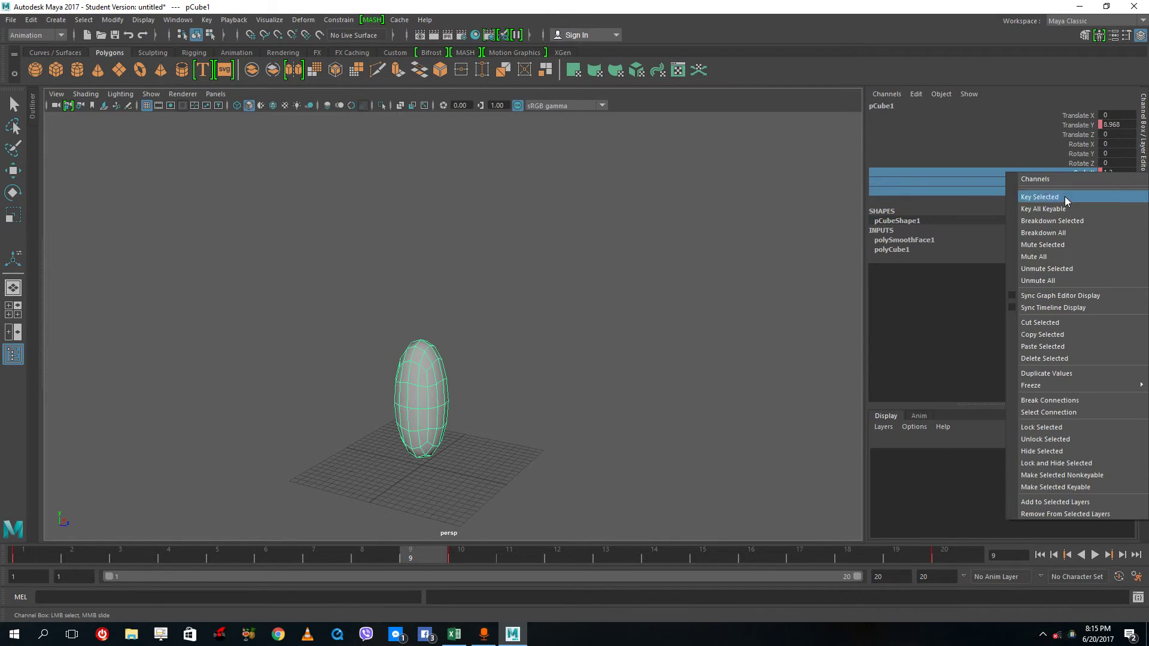
pyautogui.click(1066, 198)
# Step: Flatten the ball at frame 10 by reducing its Scale Y to 0.2
pyautogui.hotkey('alt', 'v')
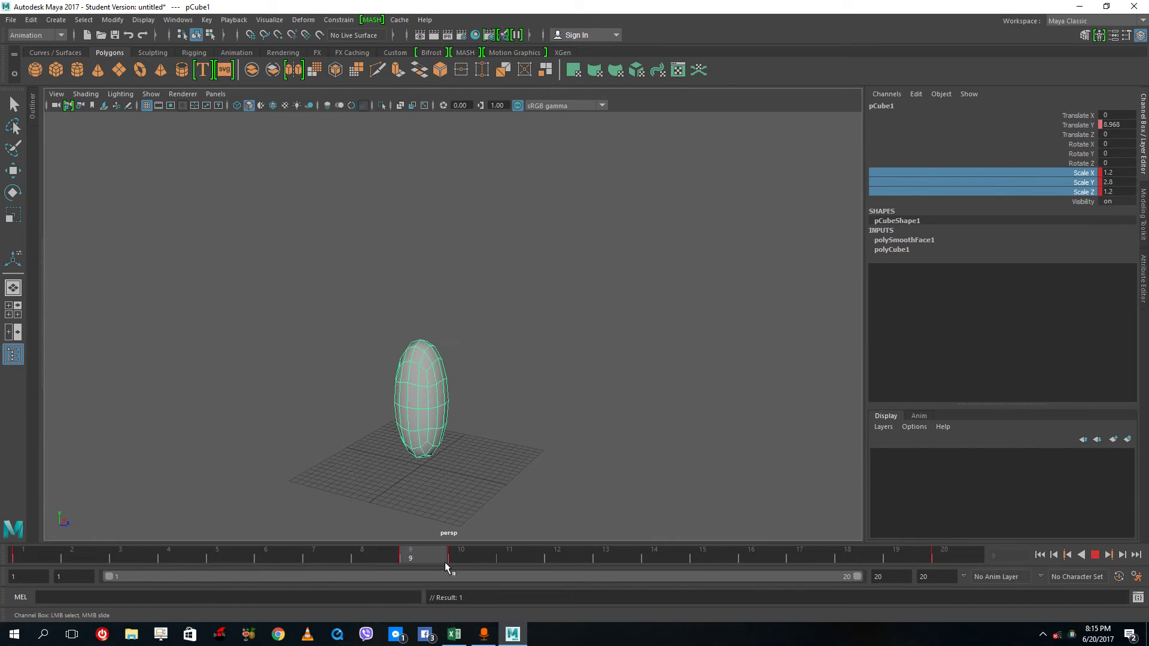
pyautogui.hotkey('alt', 'v')
pyautogui.keyDown('alt'); pyautogui.moveTo(509, 472); pyautogui.dragTo(542, 440); pyautogui.keyUp('alt')
pyautogui.click(1085, 183)
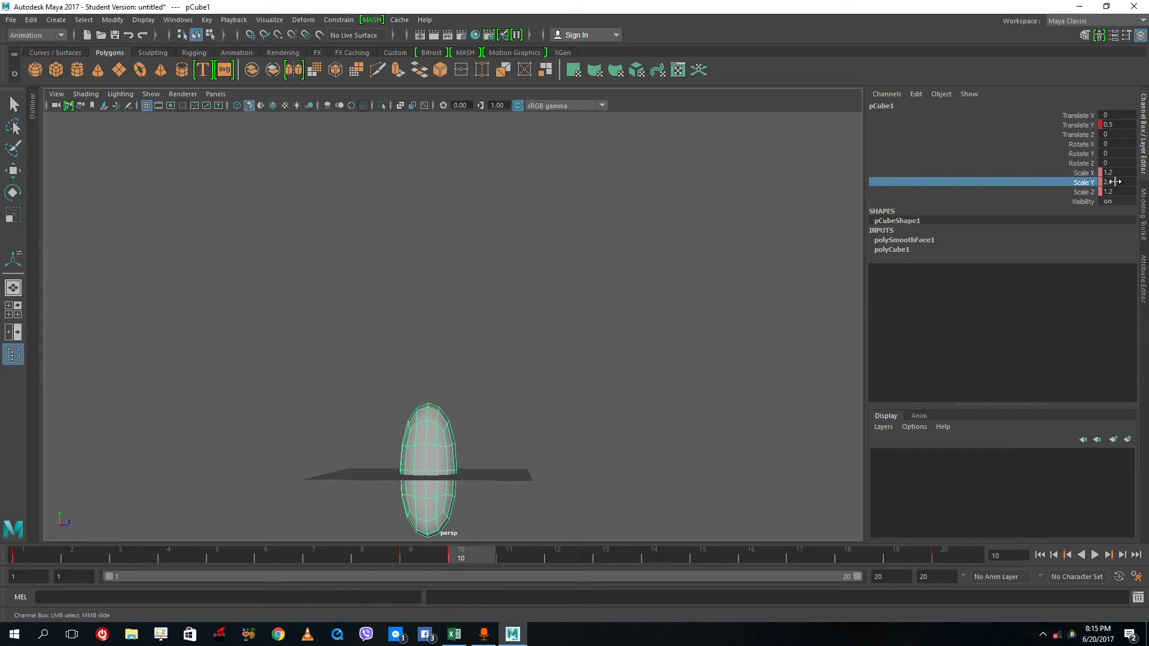
pyautogui.moveTo(592, 246); pyautogui.dragTo(572, 263, button='middle')
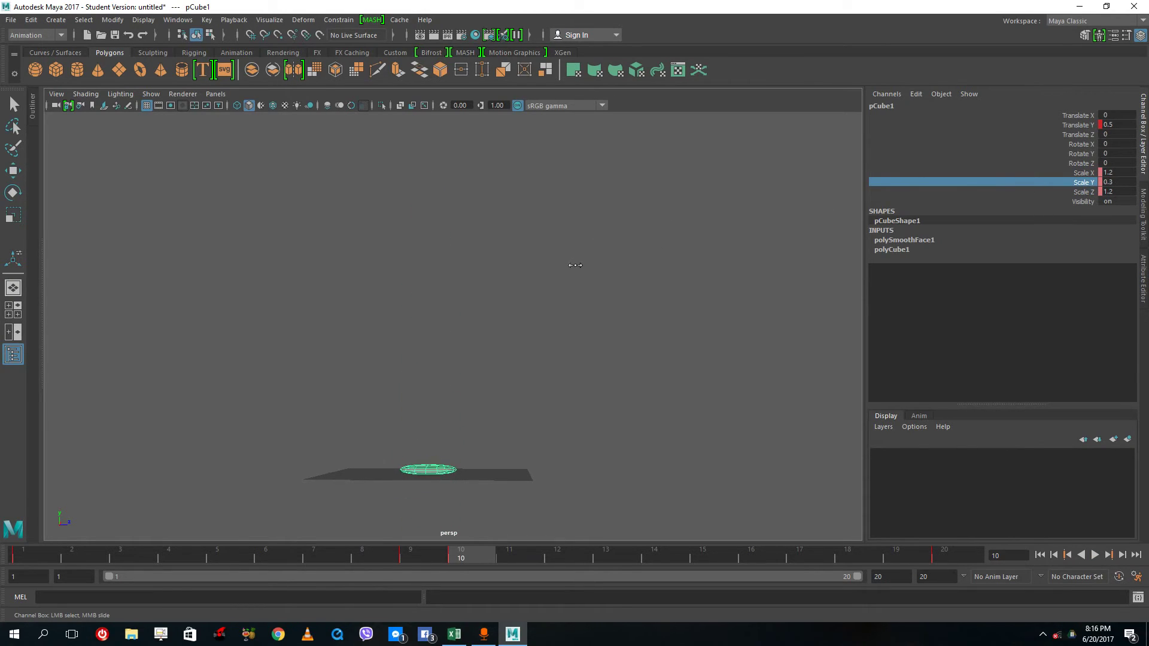
pyautogui.press('r')
pyautogui.click(577, 267)
pyautogui.keyDown('alt'); pyautogui.moveTo(576, 267); pyautogui.dragTo(592, 365); pyautogui.keyUp('alt')
pyautogui.click(430, 505)
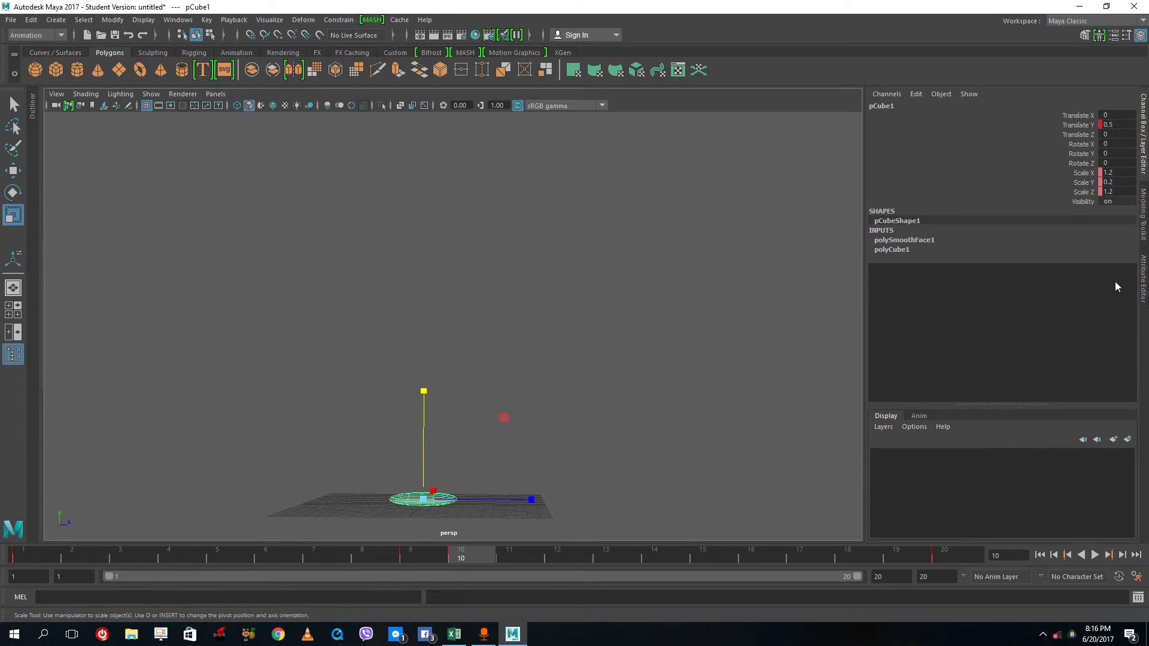
# Step: Widen the ball at frame 10 to Scale X and Scale Z 3.2 and key all three scale channels
pyautogui.doubleClick(1121, 173)
pyautogui.write('3.2')
pyautogui.press('Return')
pyautogui.doubleClick(1121, 192)
pyautogui.write('3.2')
pyautogui.press('Return')
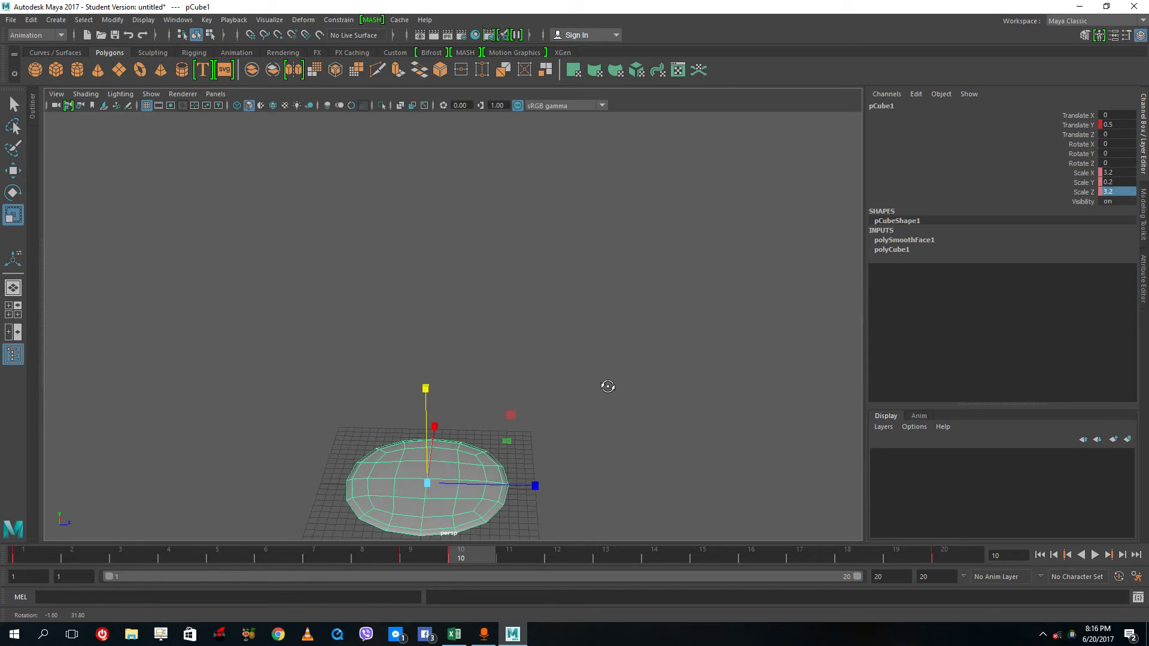
pyautogui.keyDown('shift'); pyautogui.click(1087, 173); pyautogui.keyUp('shift')
pyautogui.rightClick(1086, 174)
pyautogui.click(1058, 197)
# Step: Stretch the ball at frame 11 to match frame 9, with Scale X 1.2, Scale Y 2.8 and Scale Z 1.2
pyautogui.click(505, 558)
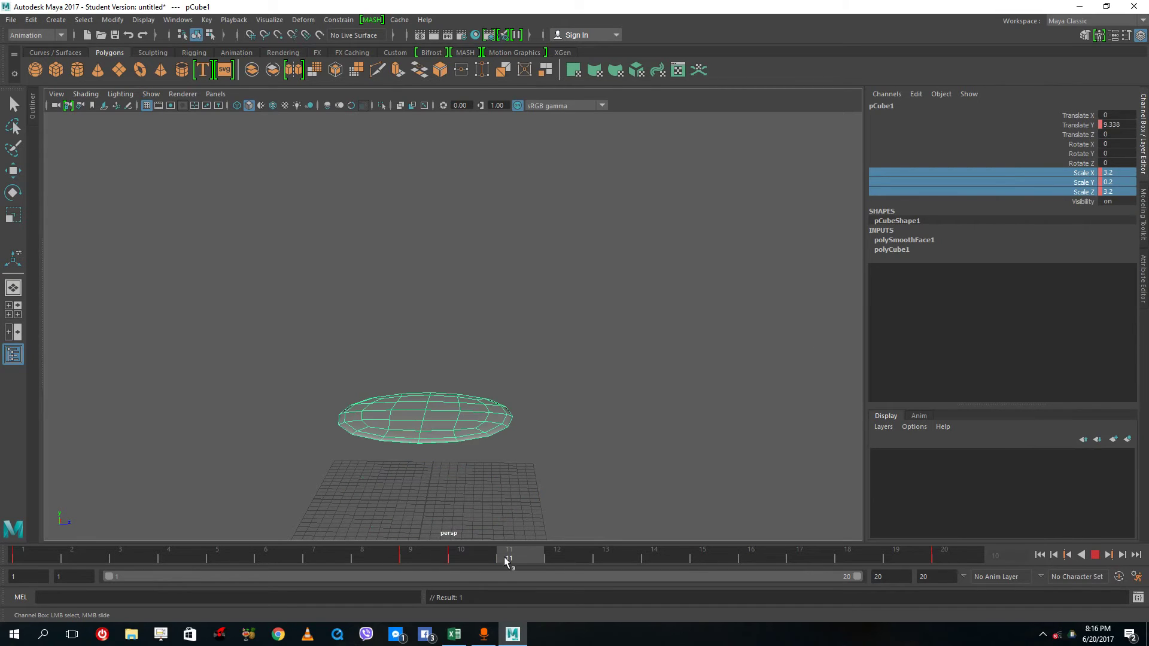
pyautogui.click(405, 560)
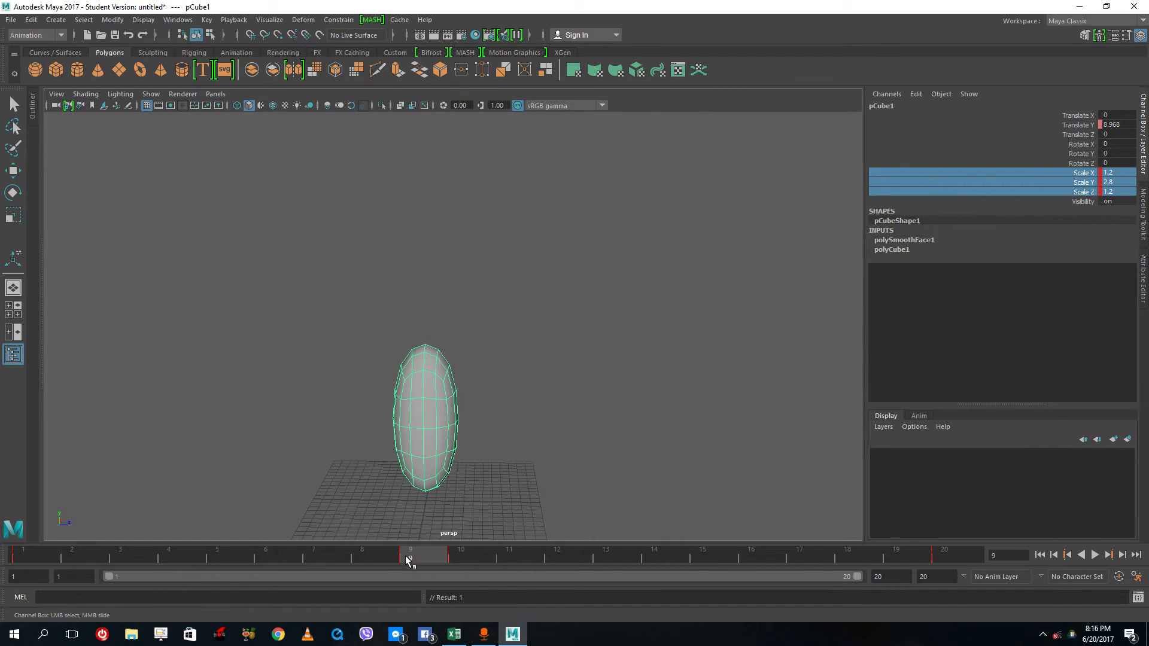
pyautogui.click(508, 553)
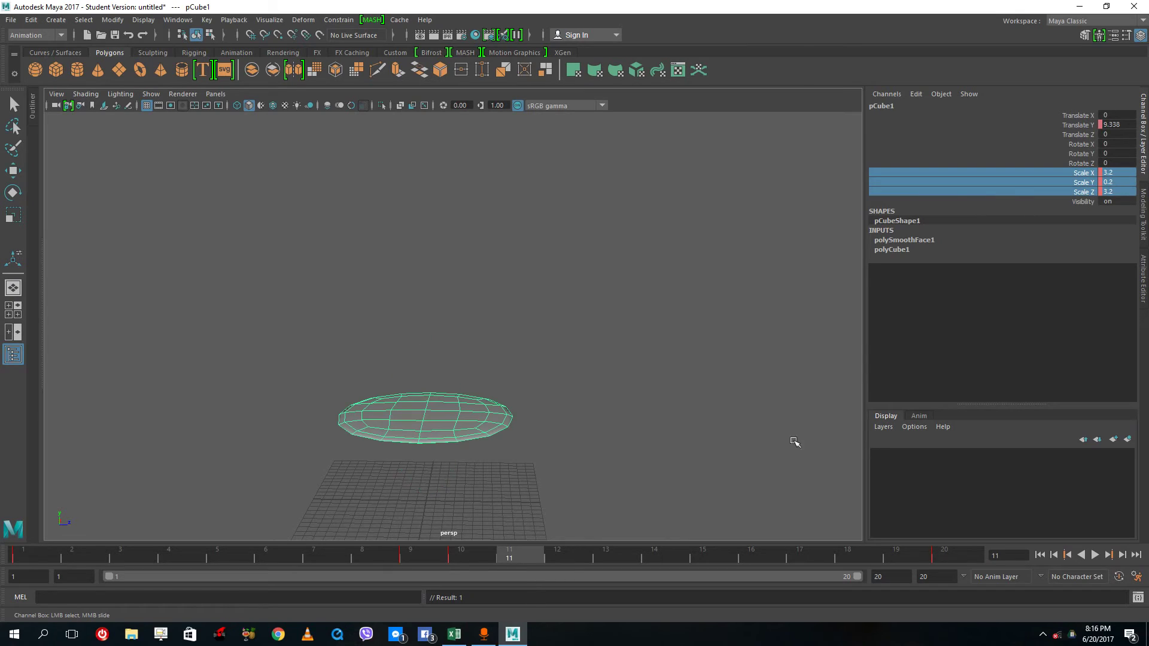
pyautogui.doubleClick(1129, 173)
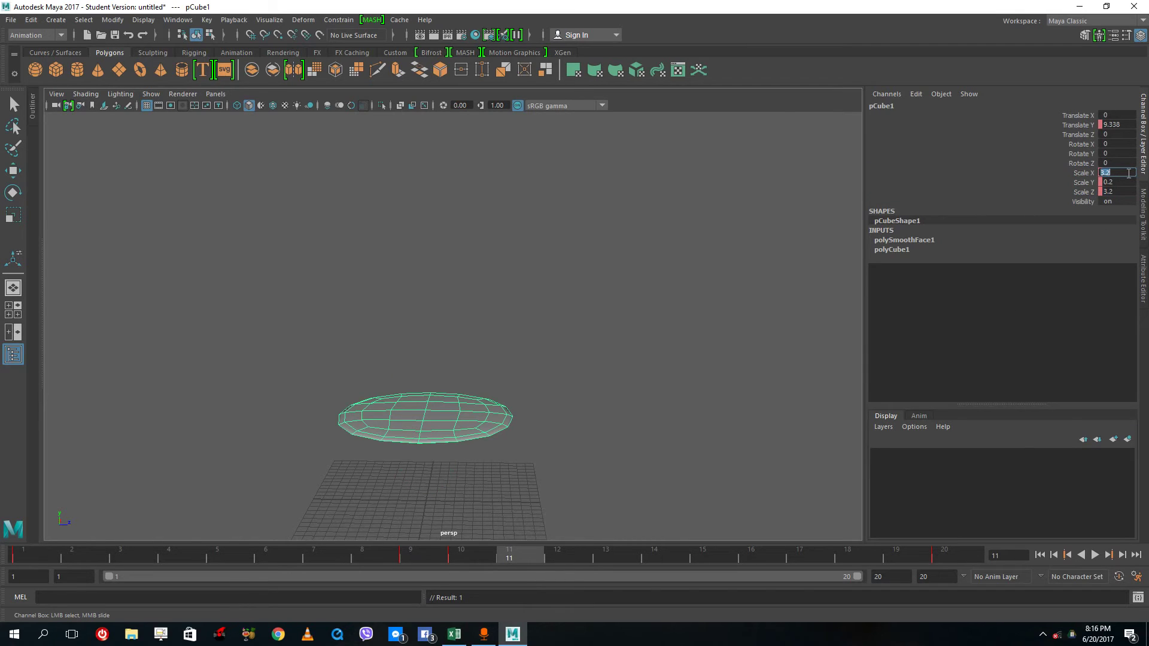
pyautogui.write('1')
pyautogui.press('Return')
pyautogui.press('Tab')
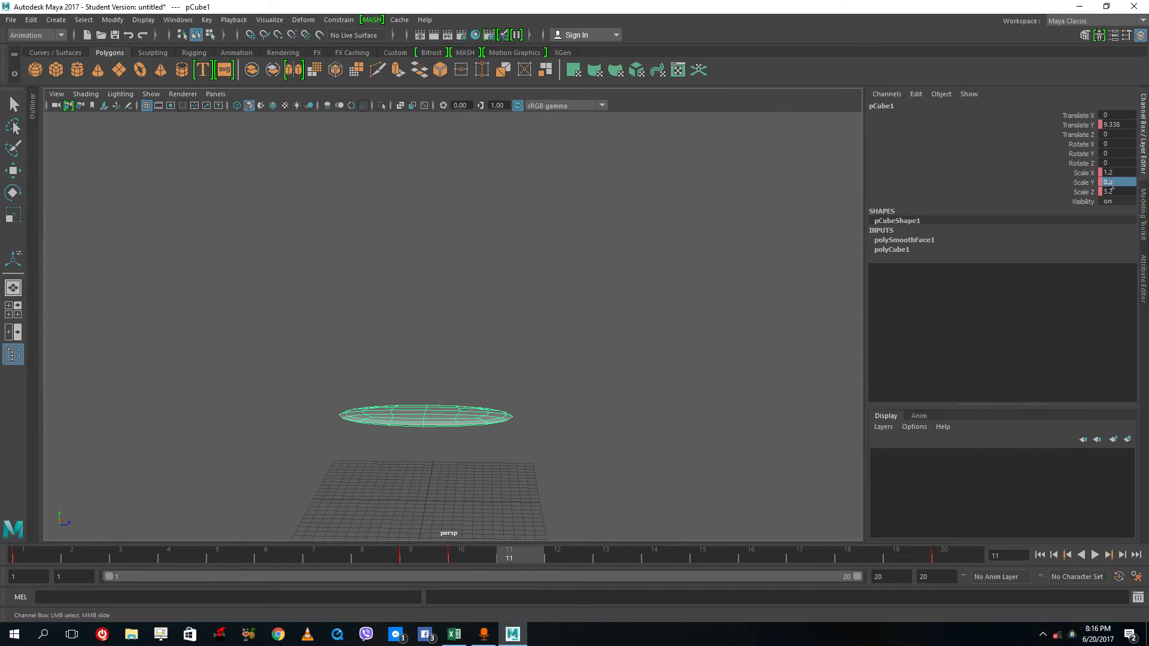
pyautogui.press('Return')
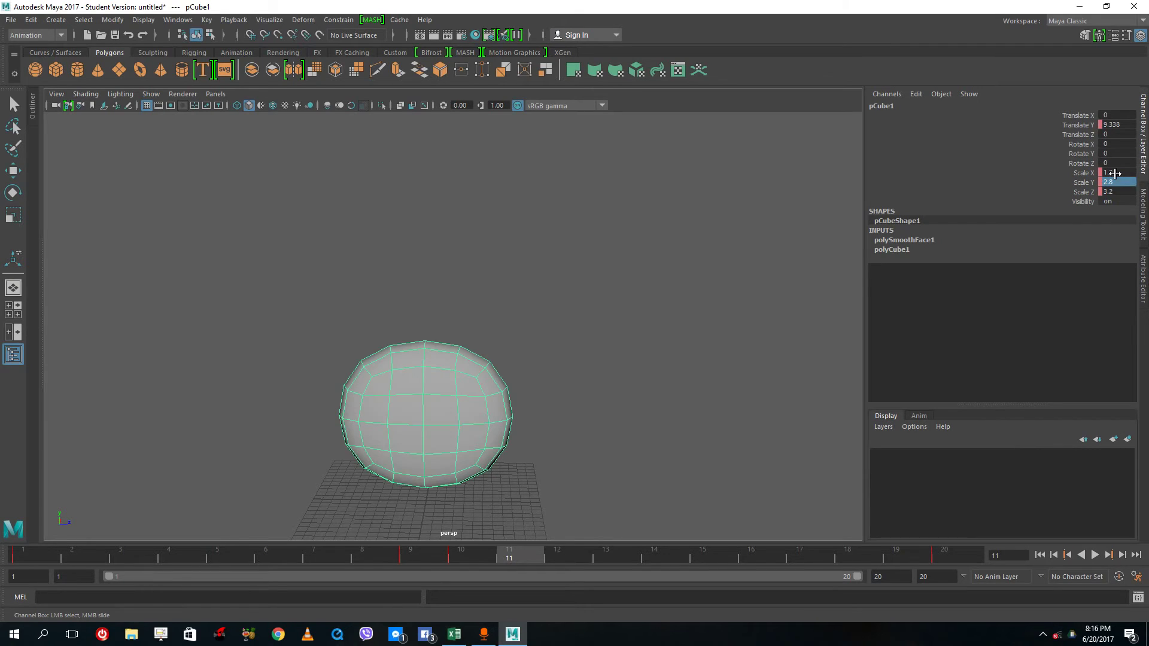
pyautogui.press('Tab')
pyautogui.write('1.2')
pyautogui.press('Return')
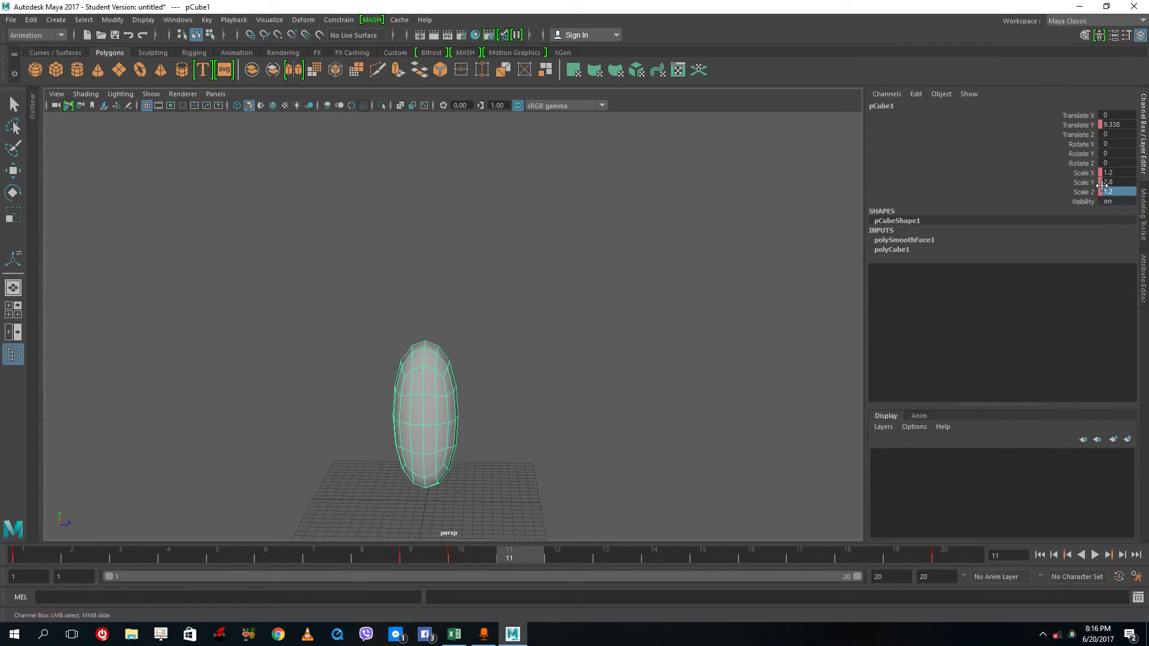
# Step: Key the three scale channels at frame 11 and scrub through the frames around the impact
pyautogui.moveTo(1095, 173); pyautogui.dragTo(1088, 202)
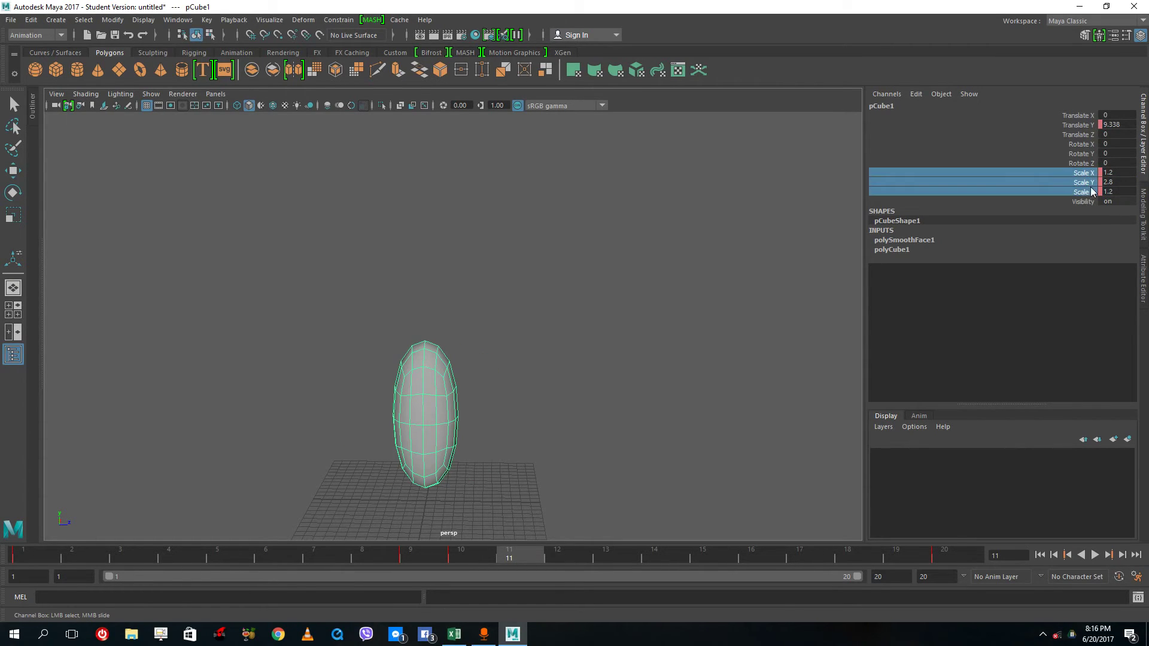
pyautogui.rightClick(1077, 207)
pyautogui.click(1071, 213)
pyautogui.moveTo(527, 559); pyautogui.dragTo(389, 559)
pyautogui.hotkey('alt', 'v')
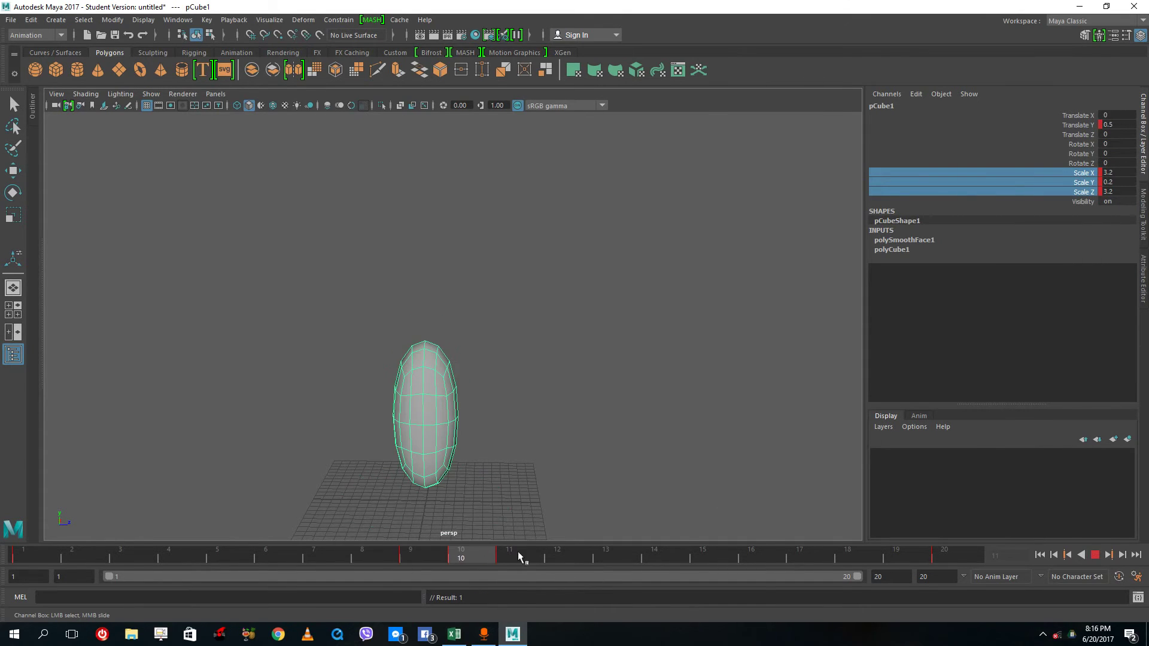
# Step: Match the ball's scale at frame 20 to frame 1, with Scale X 2.8, Scale Y 1.2 and Scale Z 2.8
pyautogui.click(944, 559)
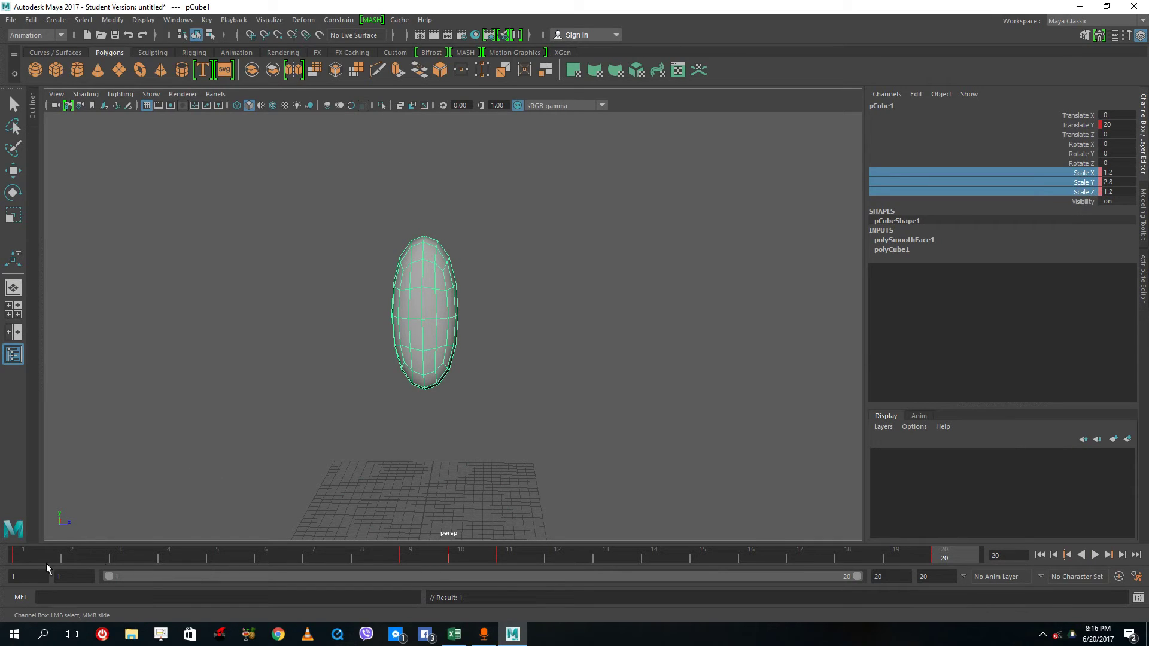
pyautogui.click(22, 554)
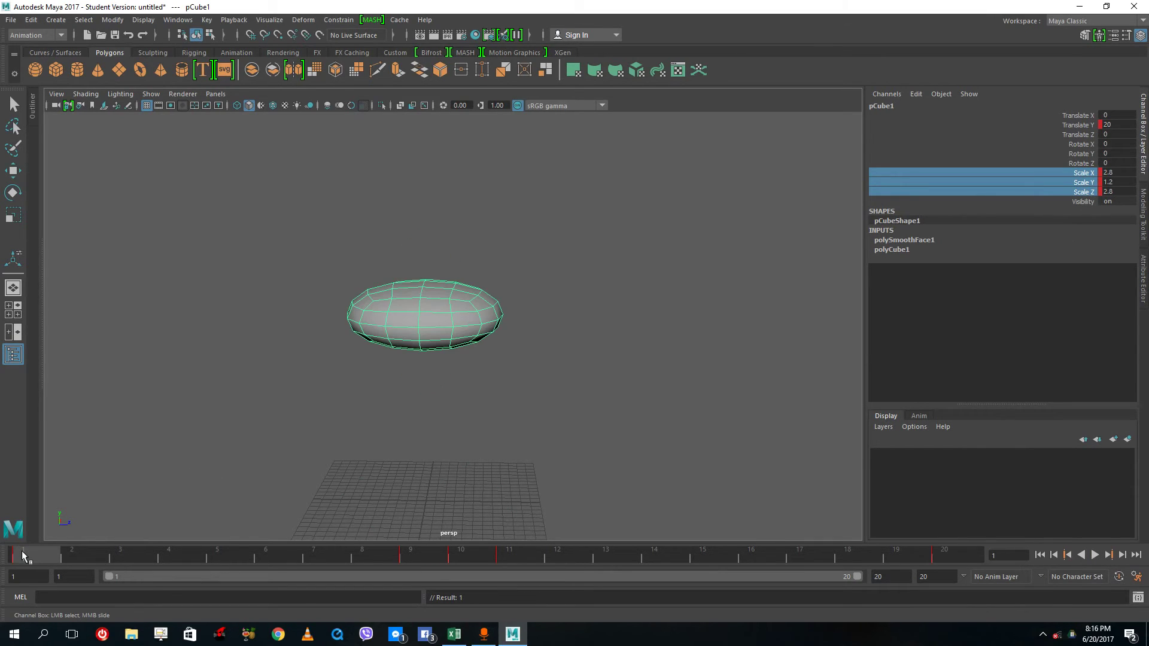
pyautogui.click(950, 560)
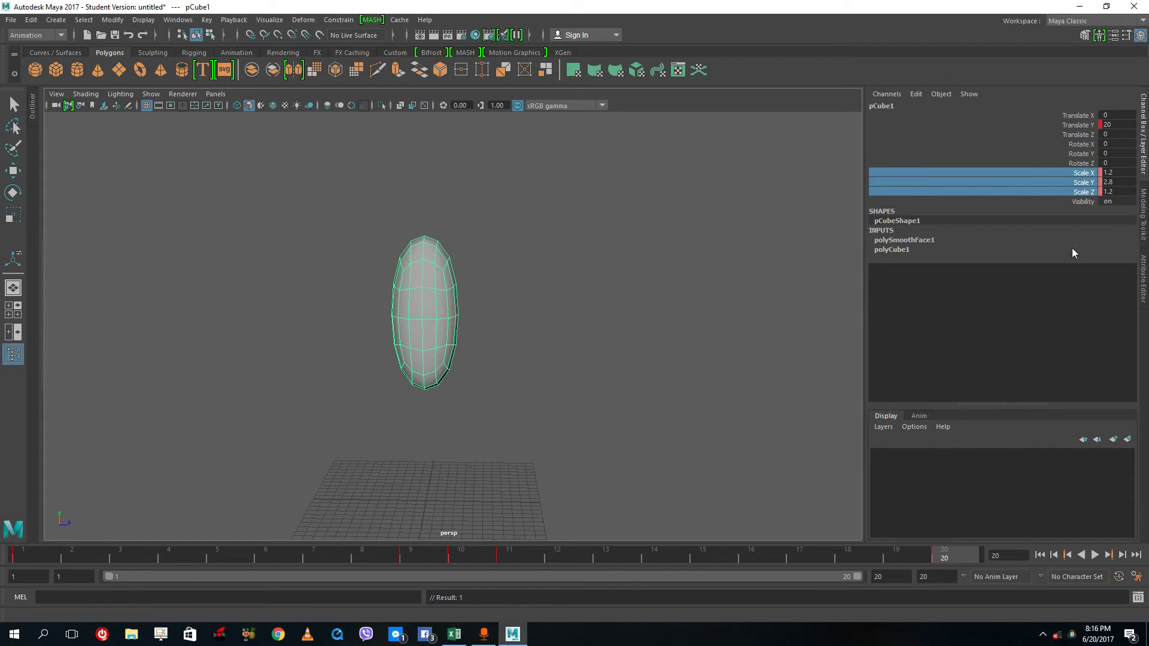
pyautogui.doubleClick(1126, 174)
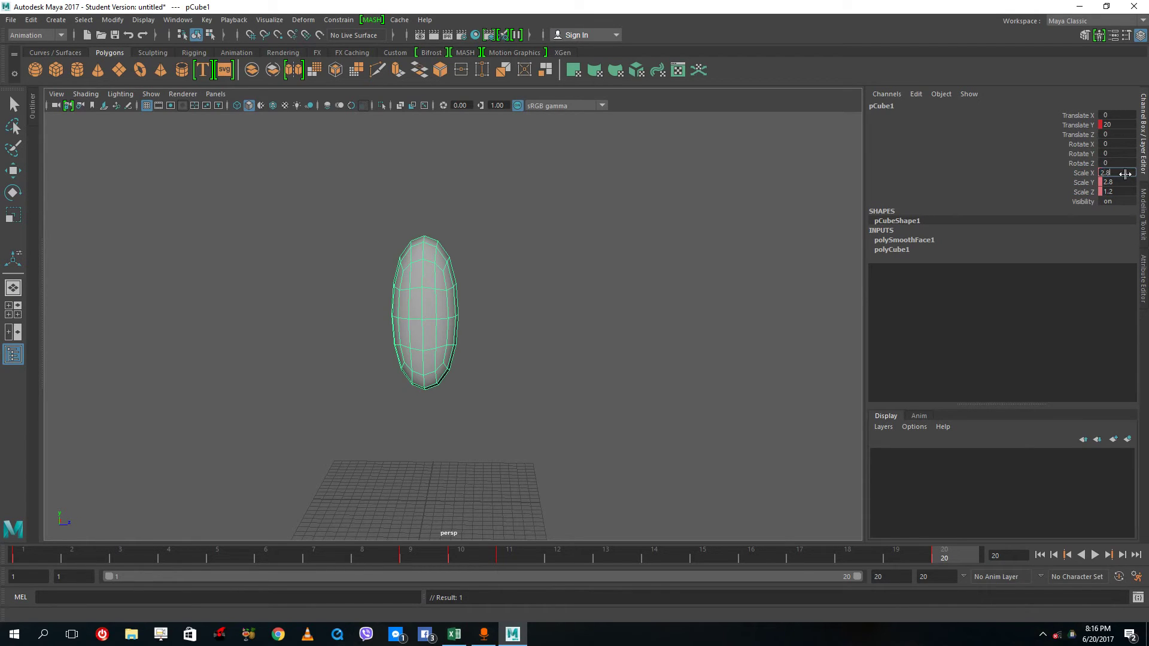
pyautogui.press('Return')
pyautogui.doubleClick(1117, 182)
pyautogui.write('1')
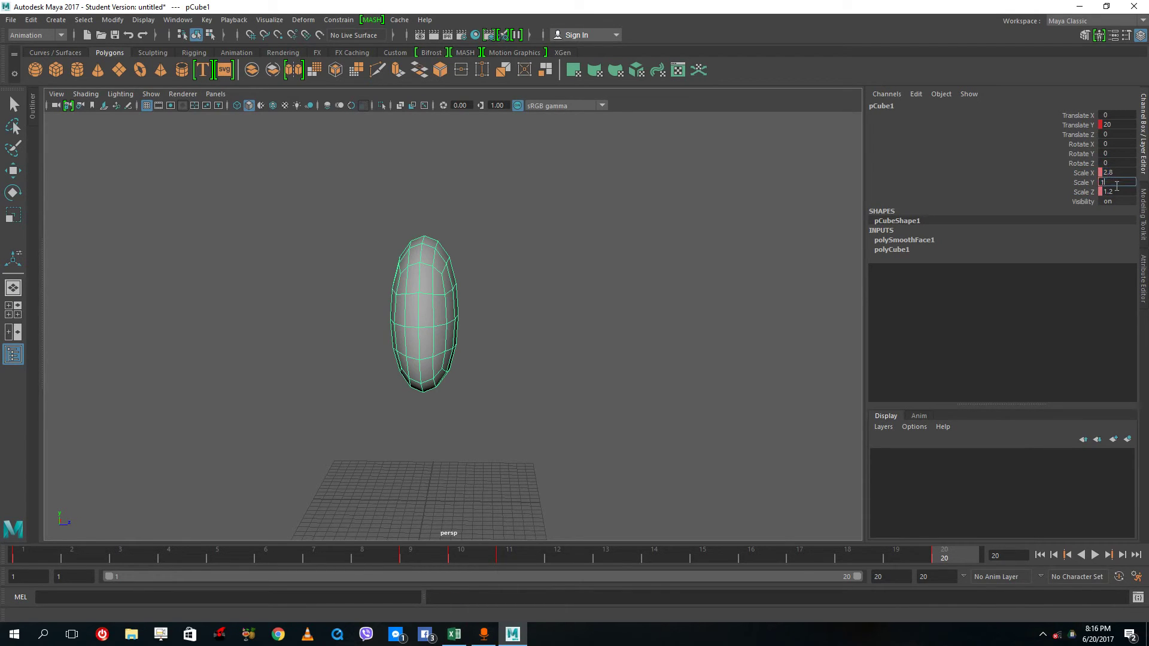
pyautogui.write('.2')
pyautogui.press('Return')
pyautogui.doubleClick(1108, 192)
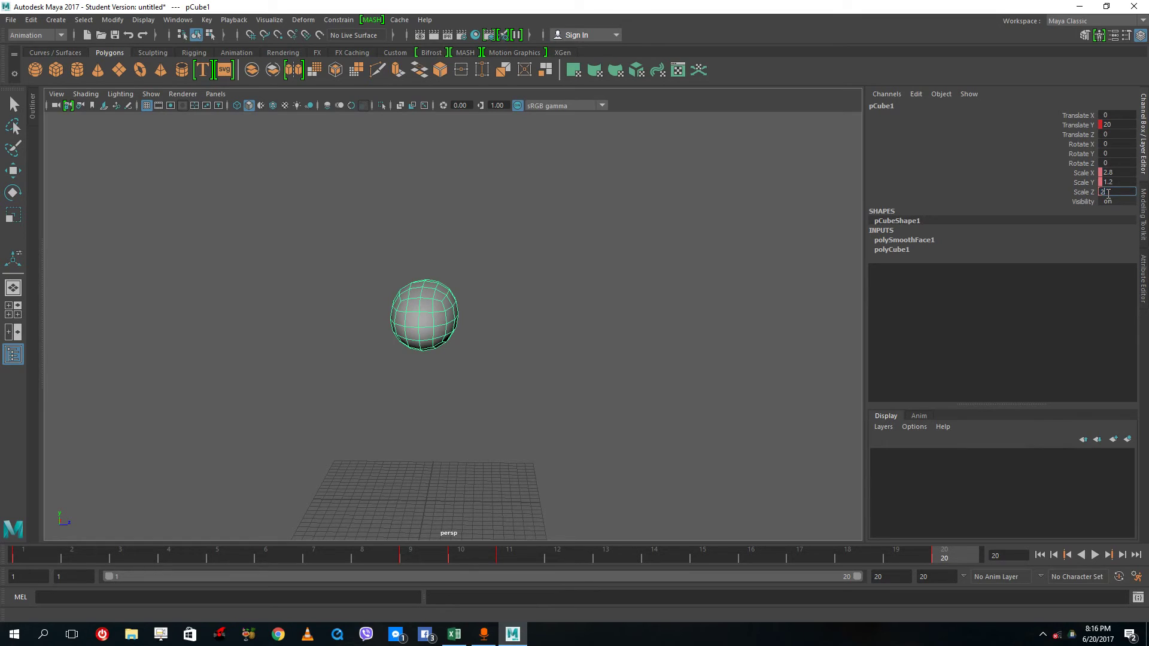
pyautogui.write('2.')
pyautogui.press('Return')
# Step: Key the ball's three scale channels at frame 20 and deselect the ball
pyautogui.click(1083, 173)
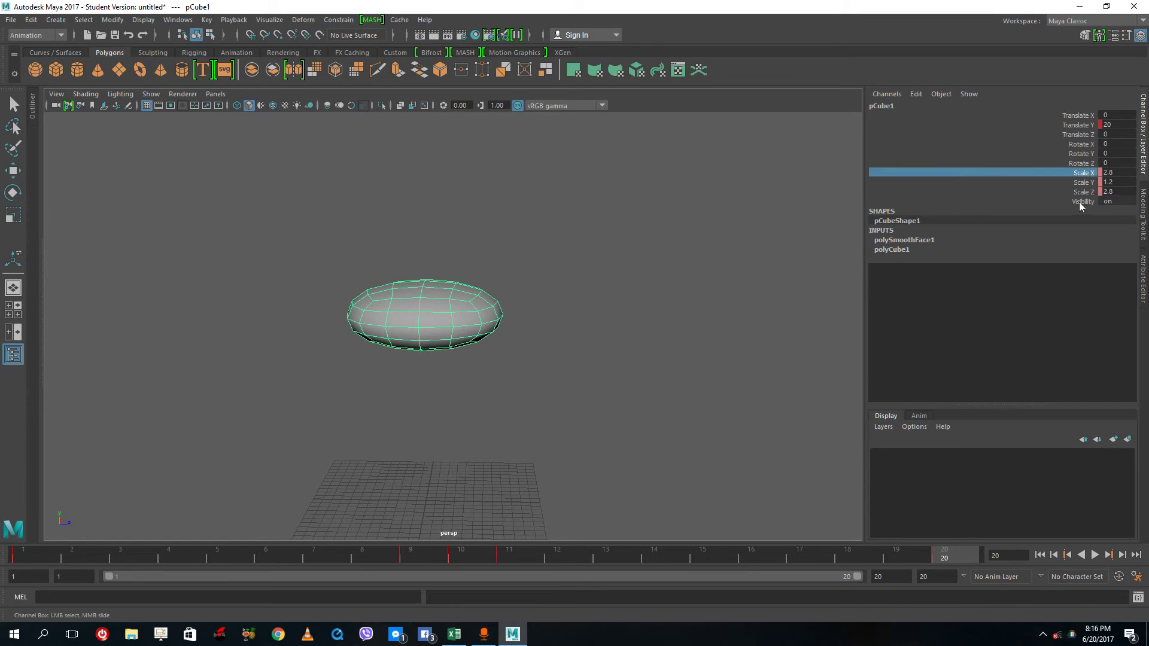
pyautogui.keyDown('shift'); pyautogui.click(1086, 190); pyautogui.keyUp('shift')
pyautogui.rightClick(1085, 189)
pyautogui.click(708, 372)
pyautogui.press('r')
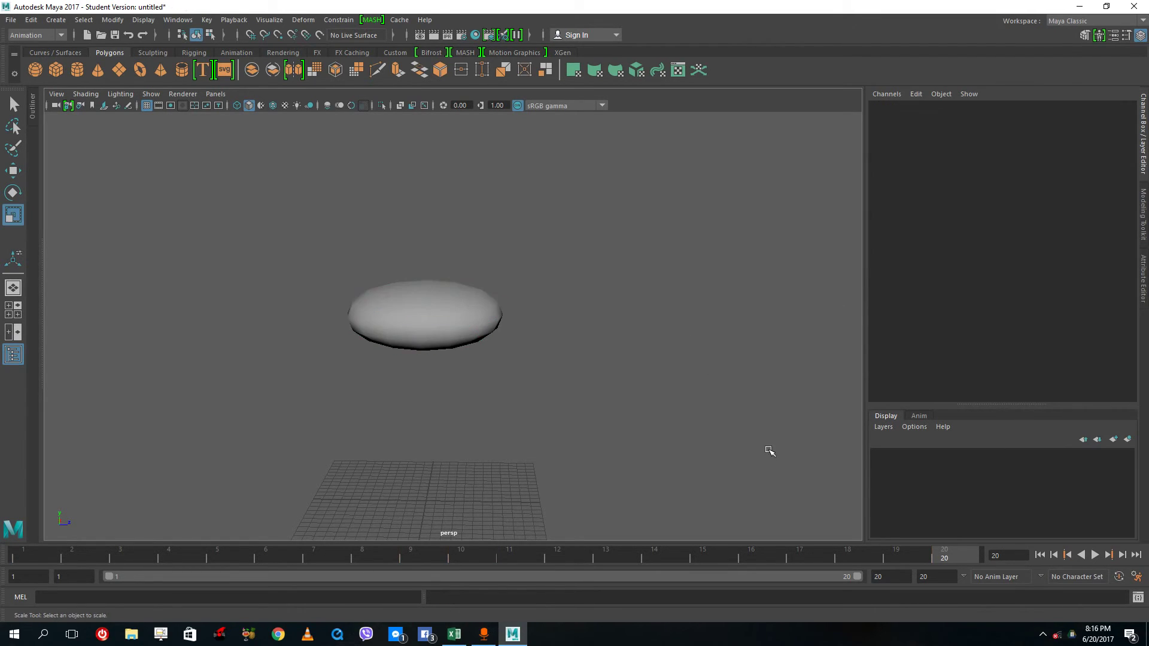
# Step: Play back the squash-and-stretch bounce, view it from a different angle and stop playback
pyautogui.keyDown('alt'); pyautogui.moveTo(560, 370); pyautogui.dragTo(620, 269); pyautogui.keyUp('alt')
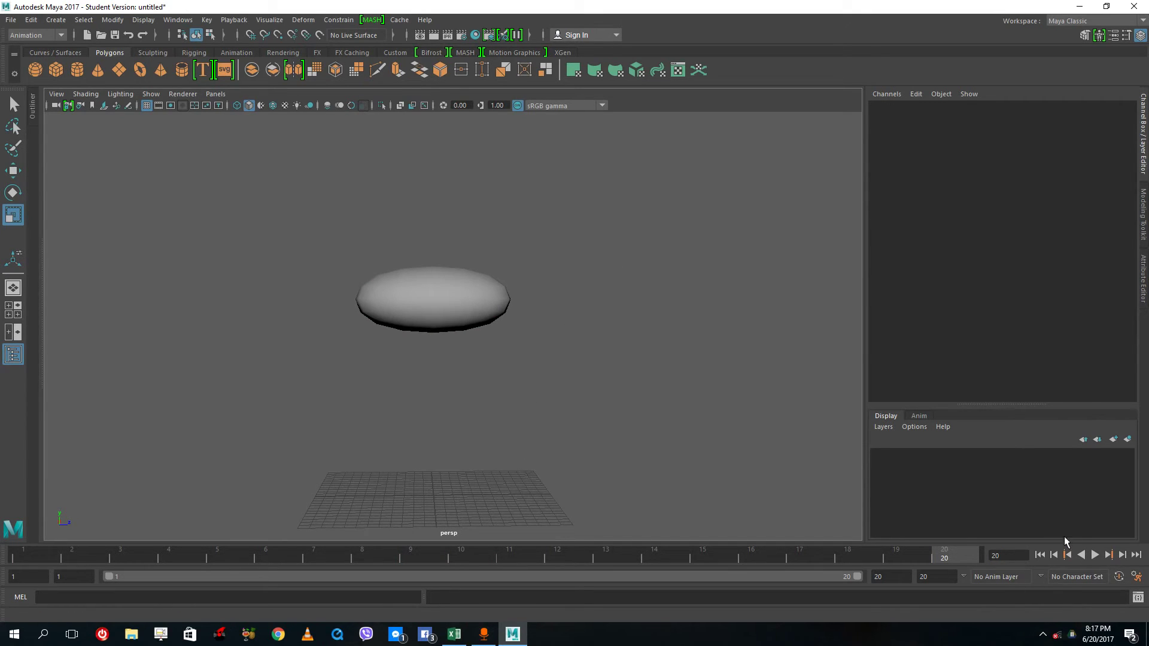
pyautogui.click(1095, 554)
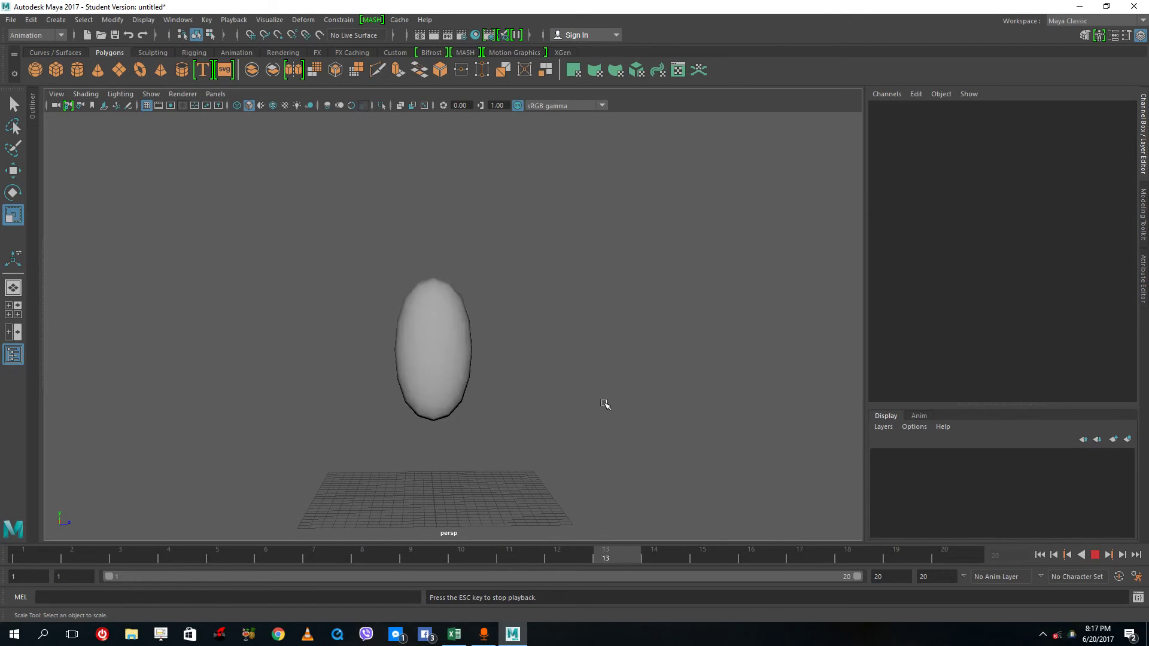
pyautogui.keyDown('alt'); pyautogui.moveTo(551, 418); pyautogui.dragTo(554, 418); pyautogui.keyUp('alt')
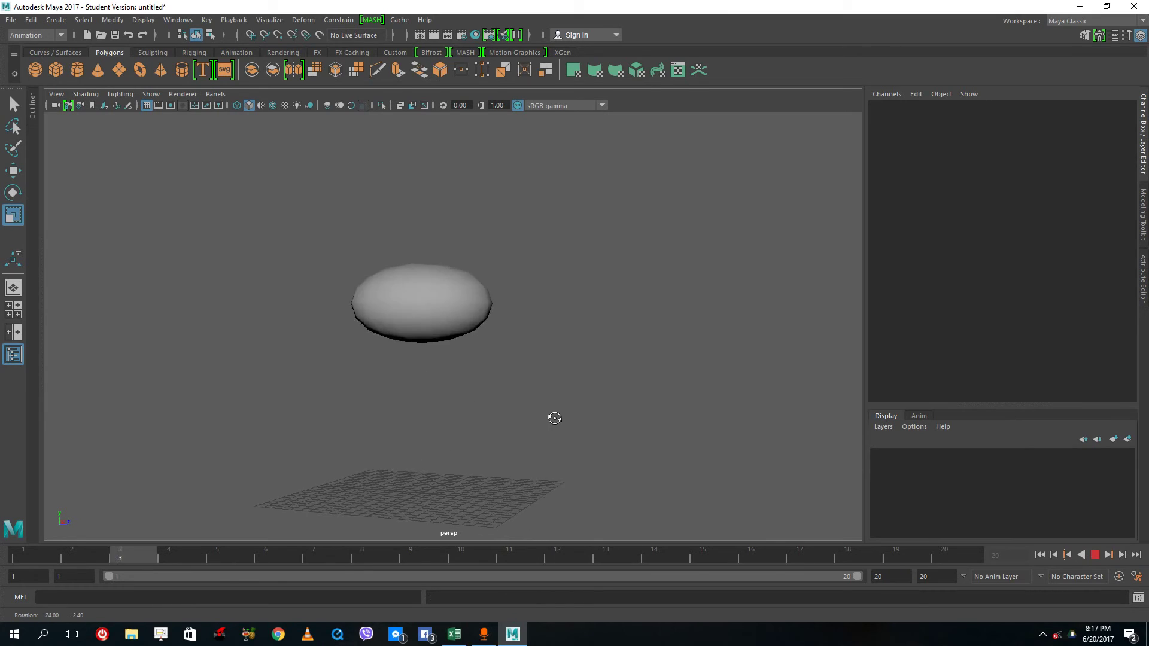
pyautogui.click(1094, 556)
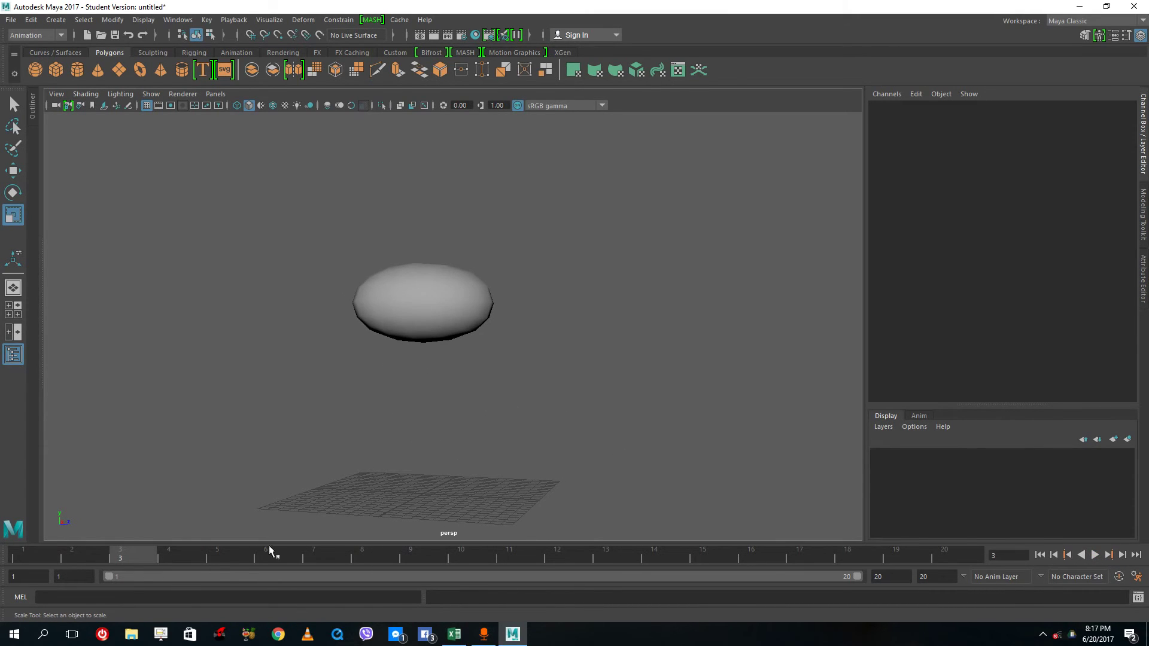
# Step: Set the ball's Translate Y to 40 at frame 1 and key that channel
pyautogui.click(425, 328)
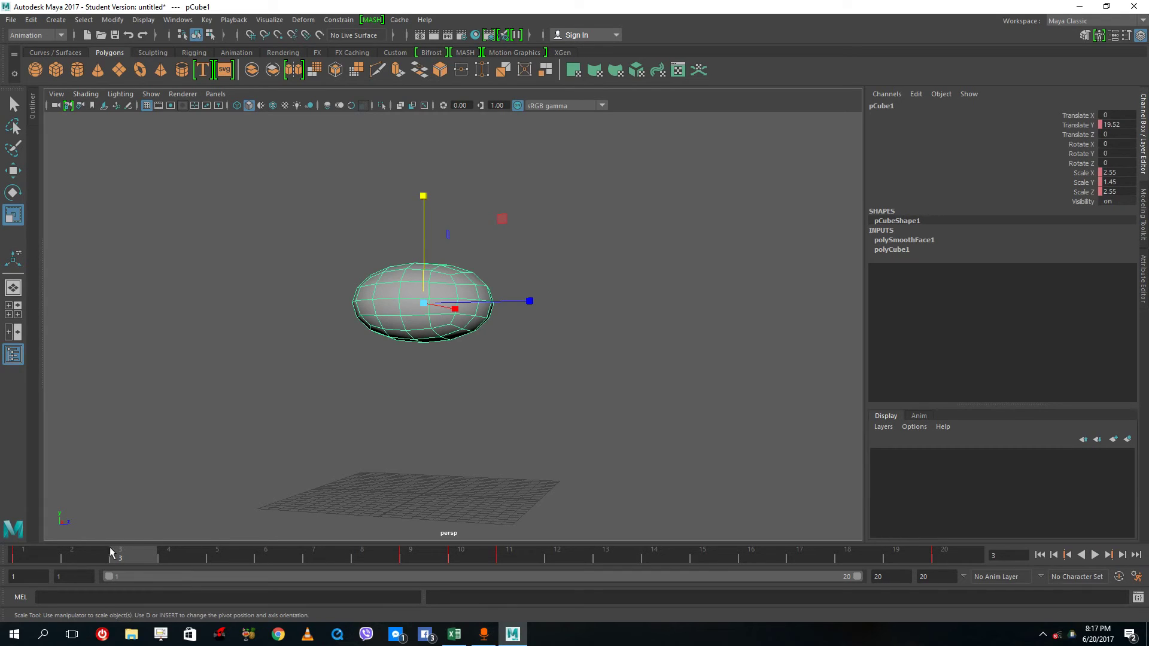
pyautogui.moveTo(110, 547); pyautogui.dragTo(18, 553)
pyautogui.keyDown('alt'); pyautogui.moveTo(539, 303); pyautogui.dragTo(533, 331); pyautogui.keyUp('alt')
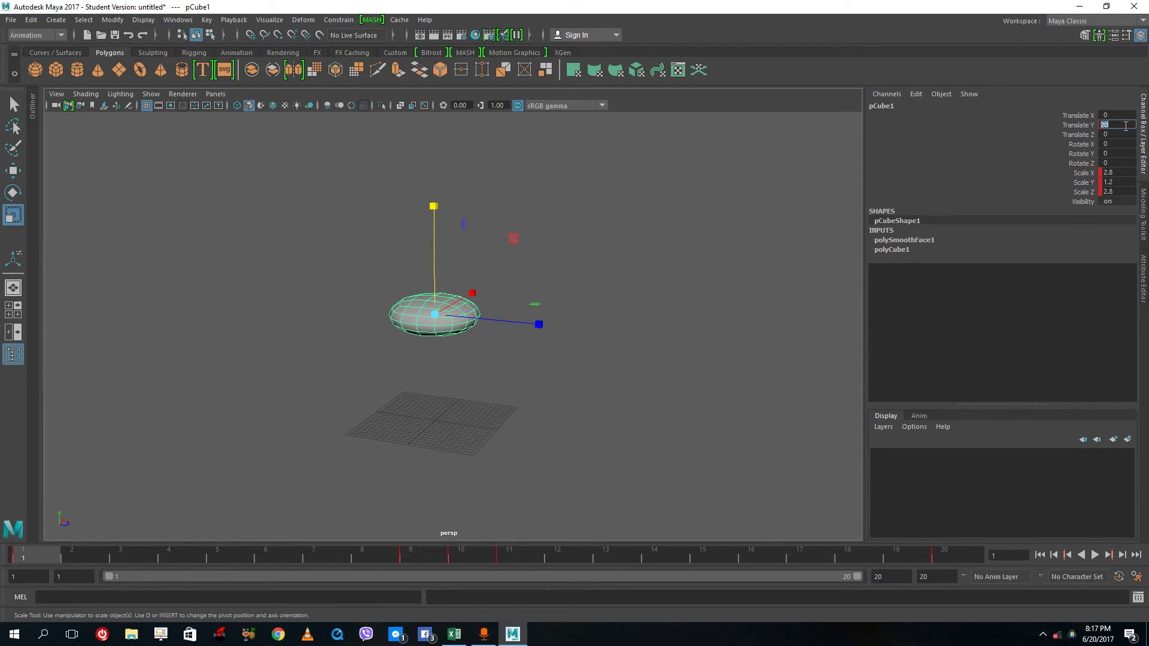
pyautogui.press('Return')
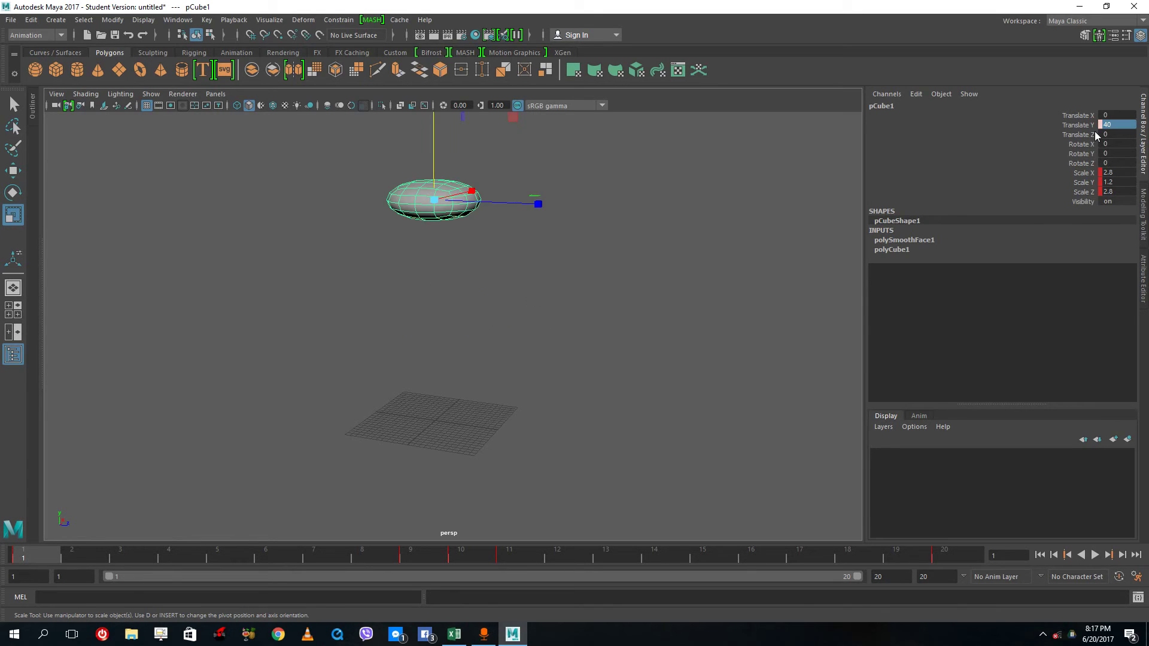
pyautogui.rightClick(1076, 127)
pyautogui.click(1050, 151)
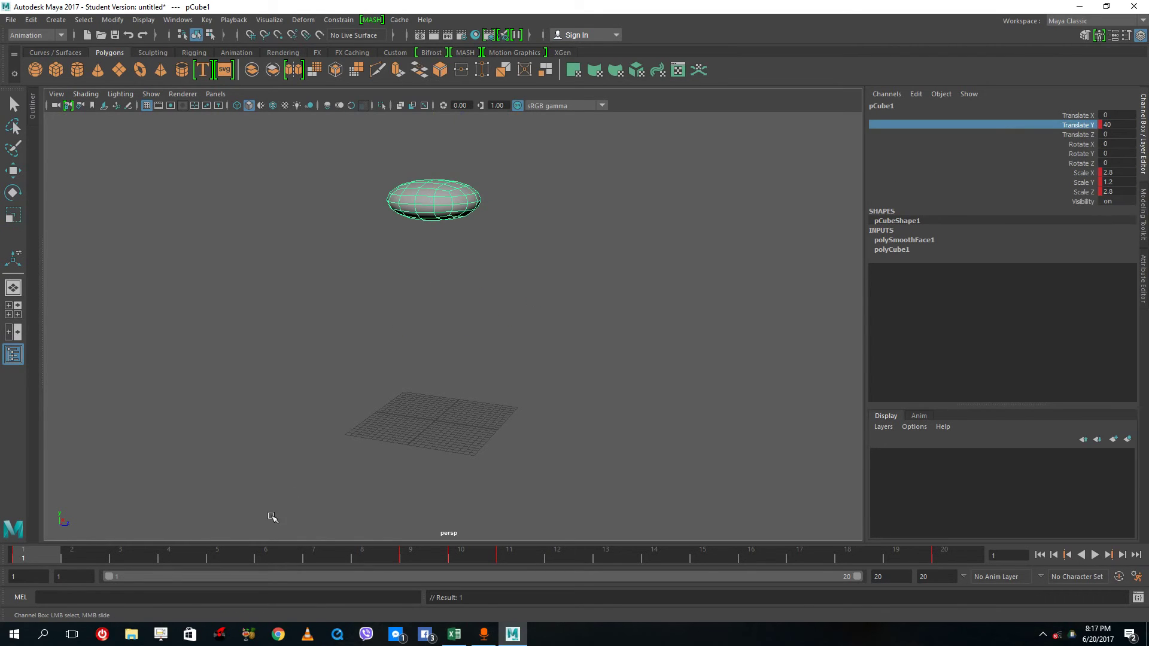
# Step: Set the ball's Translate Y to 40 at frame 20, key that channel and deselect the ball
pyautogui.hotkey('alt', 'v')
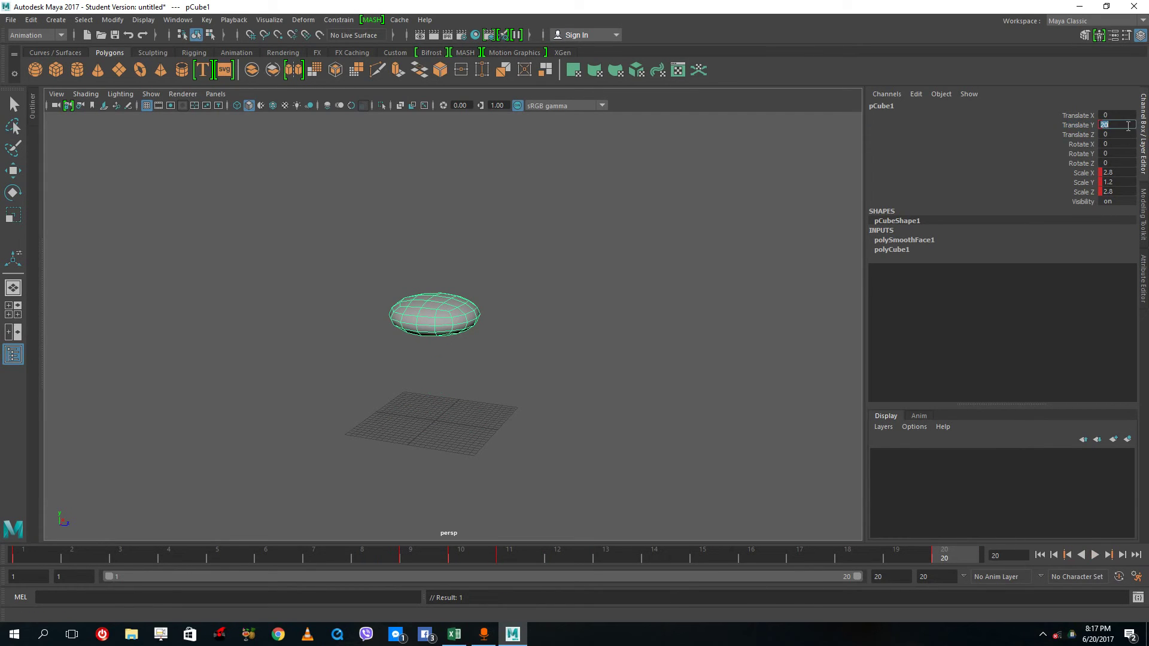
pyautogui.press('Return')
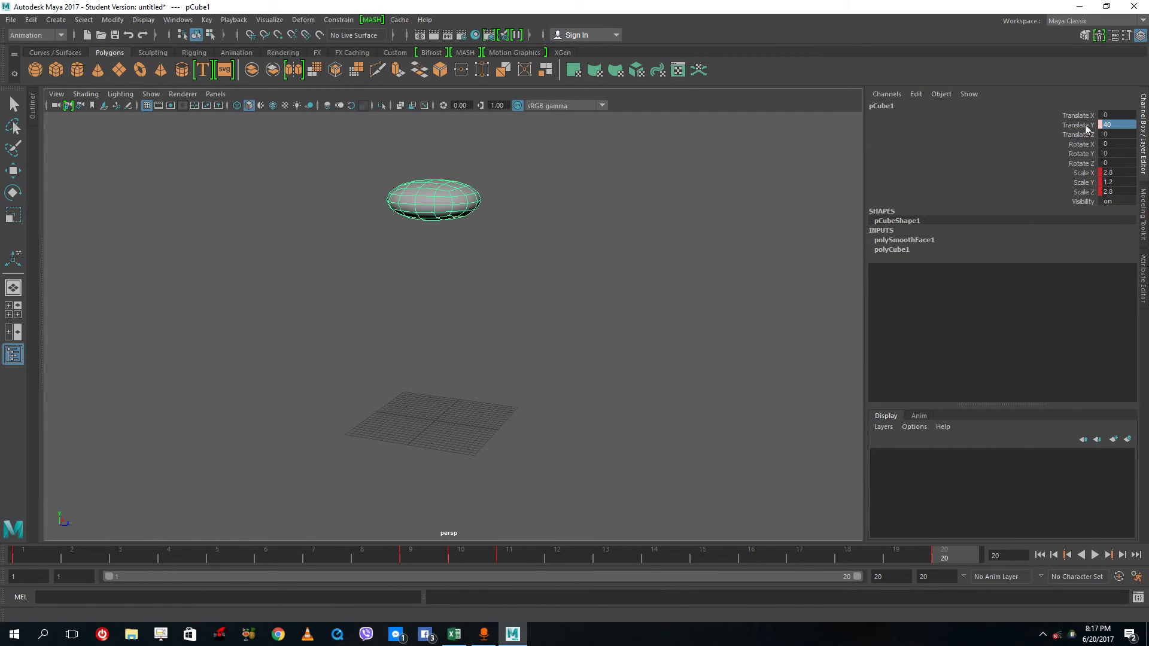
pyautogui.rightClick(1122, 124)
pyautogui.click(1053, 148)
pyautogui.keyDown('alt'); pyautogui.moveTo(706, 253); pyautogui.dragTo(649, 280); pyautogui.keyUp('alt')
pyautogui.click(650, 280)
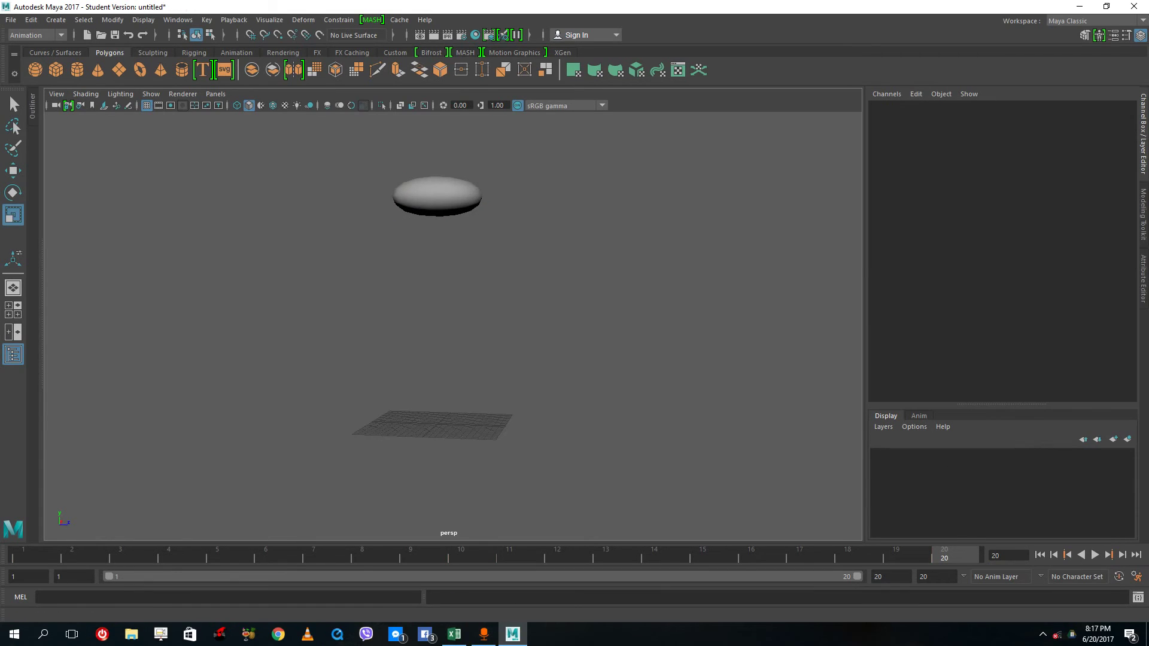
# Step: Play back the higher bounce and check the ball's motion from another angle
pyautogui.click(1093, 555)
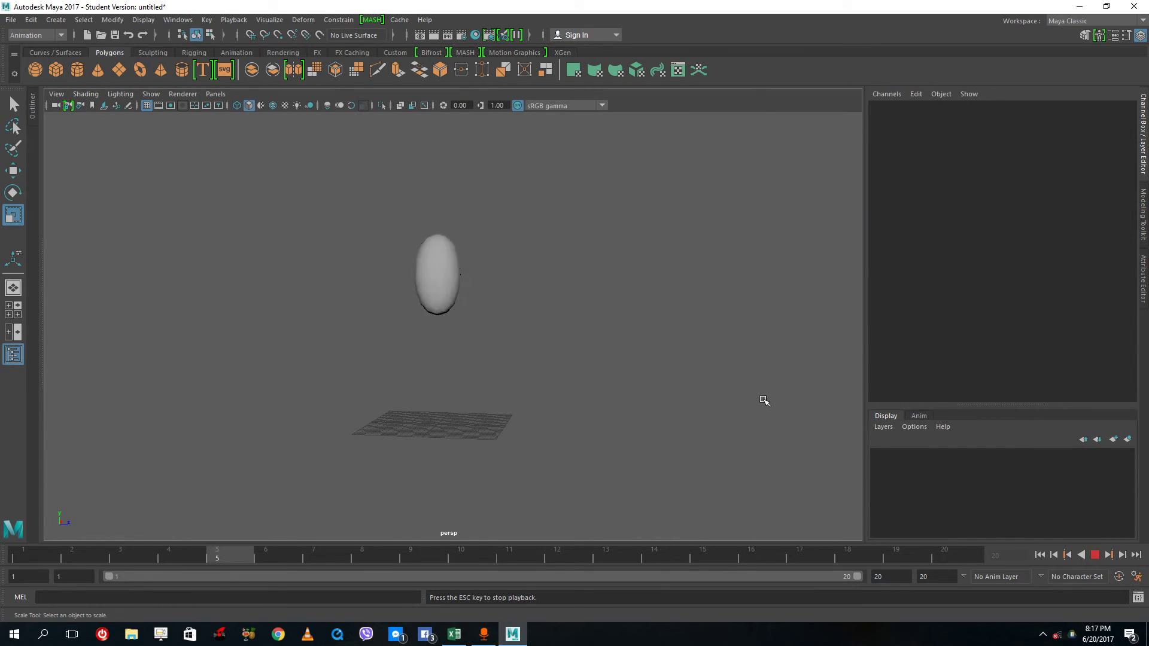
pyautogui.keyDown('alt'); pyautogui.moveTo(574, 390); pyautogui.dragTo(452, 428); pyautogui.keyUp('alt')
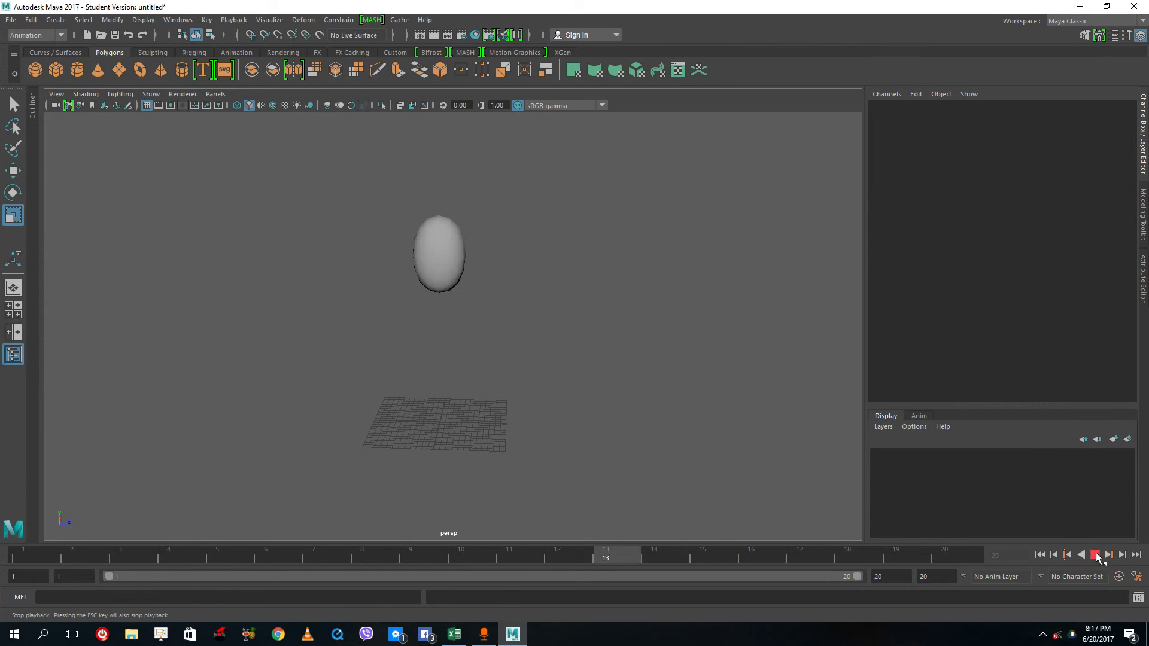
pyautogui.click(430, 195)
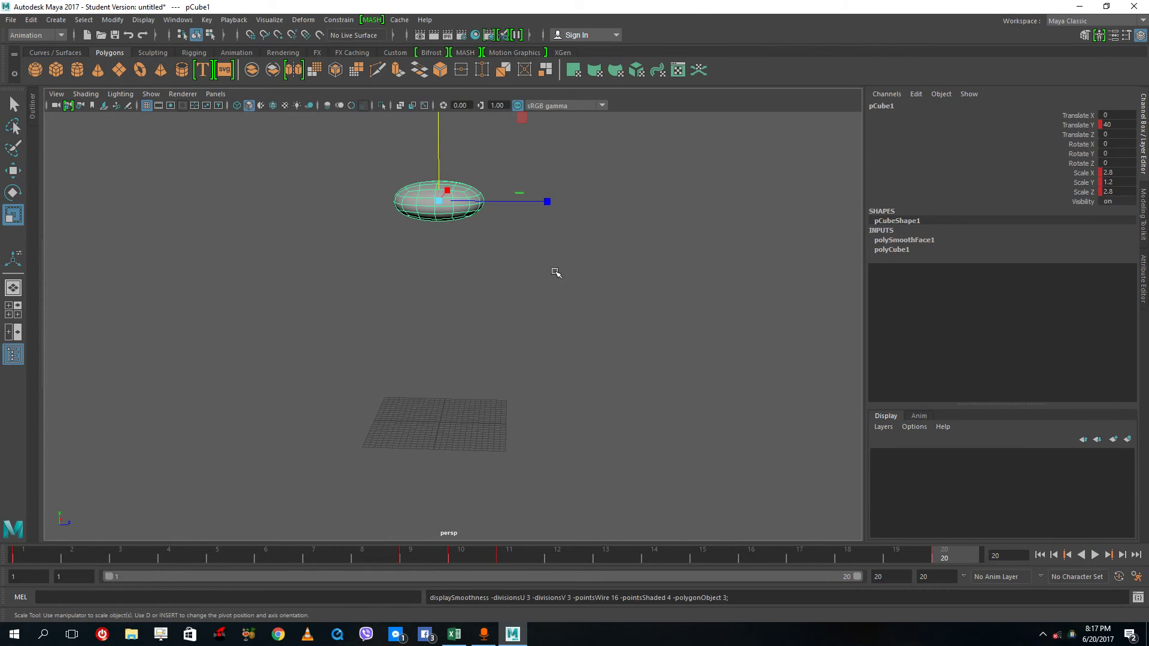
pyautogui.click(554, 272)
pyautogui.click(1094, 556)
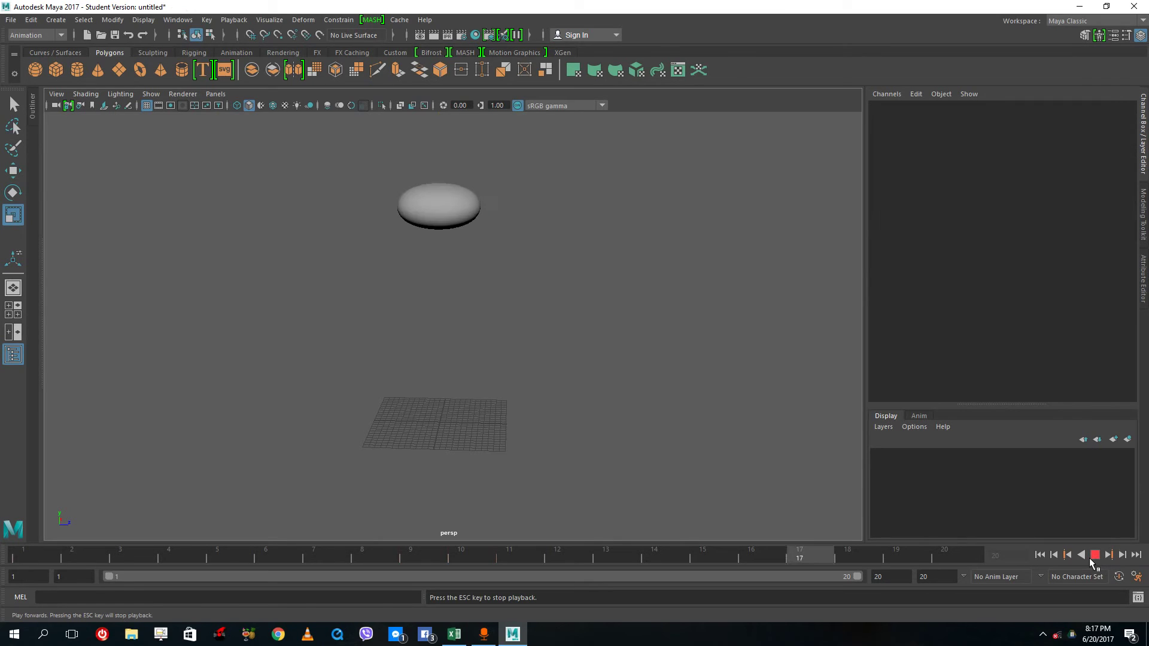
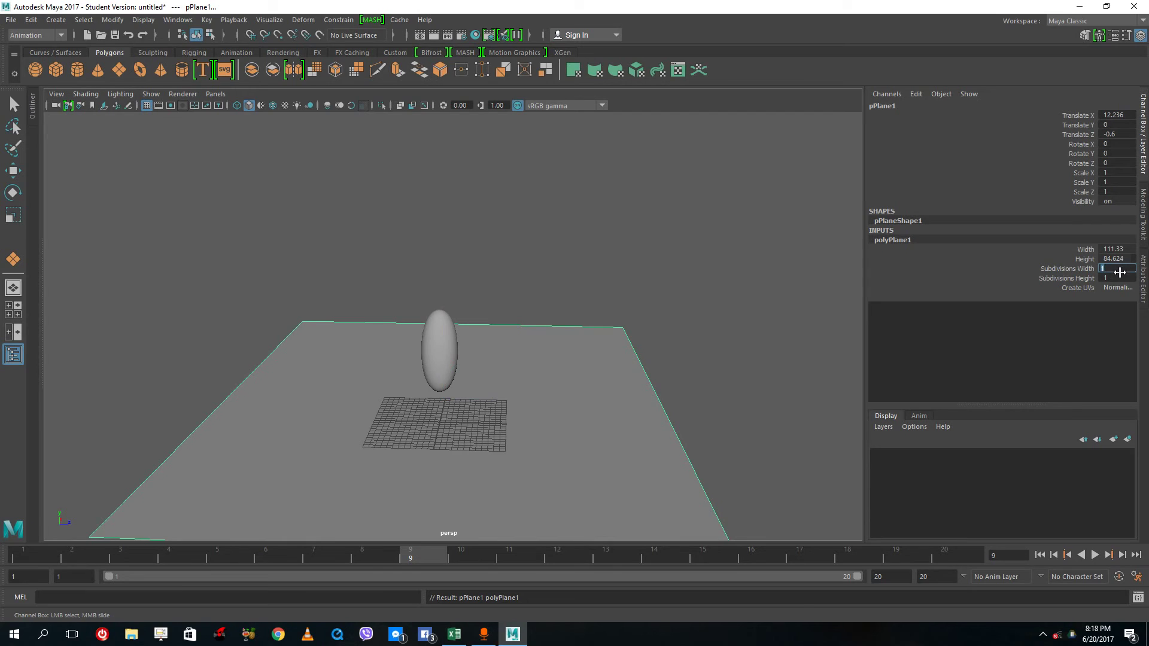
# Step: Set the ground plane's subdivisions to 3 by 3 and move it along X to about 0.55, centred under the ball
pyautogui.press('Return')
pyautogui.press('r')
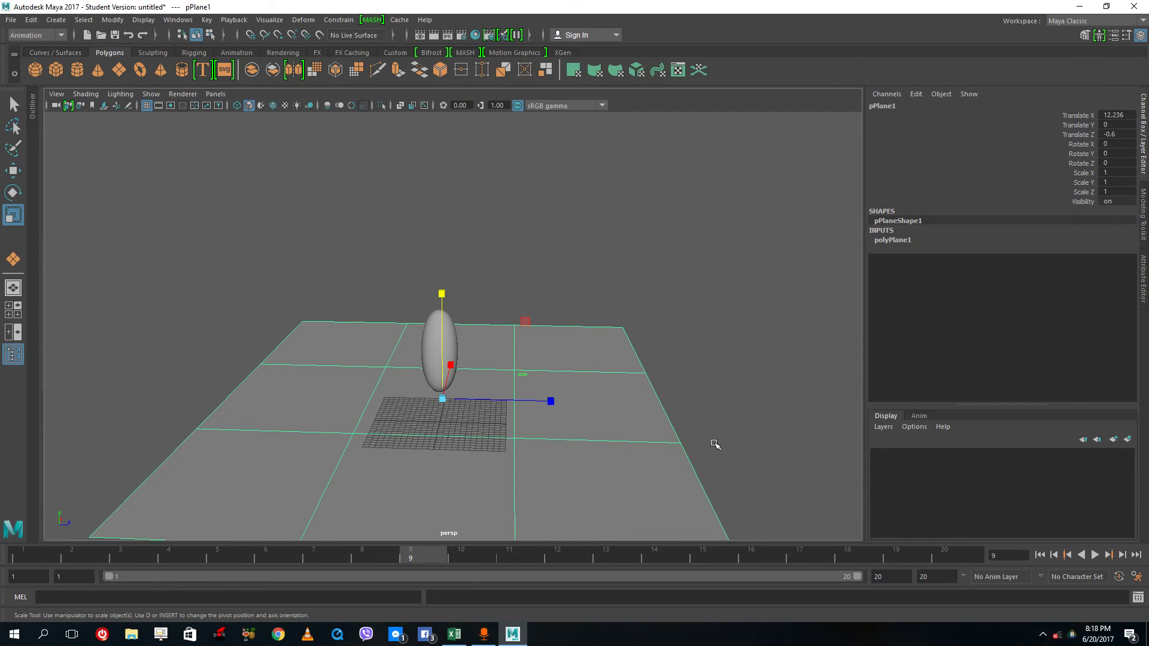
pyautogui.keyDown('alt'); pyautogui.moveTo(672, 452); pyautogui.dragTo(636, 466); pyautogui.keyUp('alt')
pyautogui.click(12, 171)
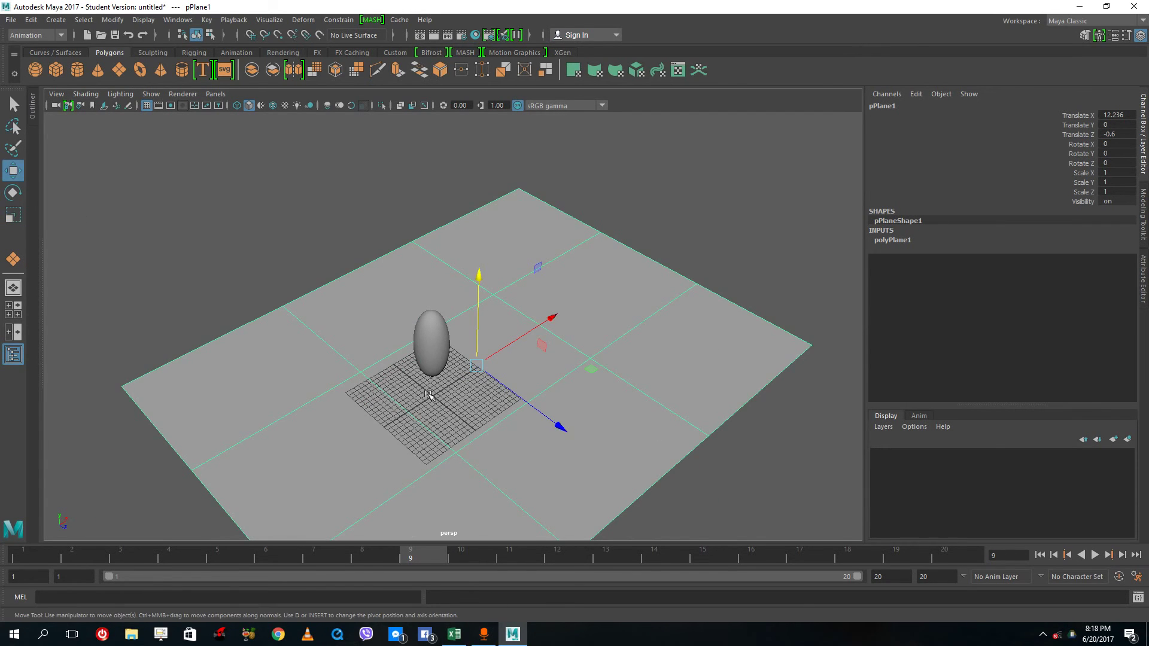
pyautogui.moveTo(562, 333); pyautogui.dragTo(612, 380)
pyautogui.click(472, 376)
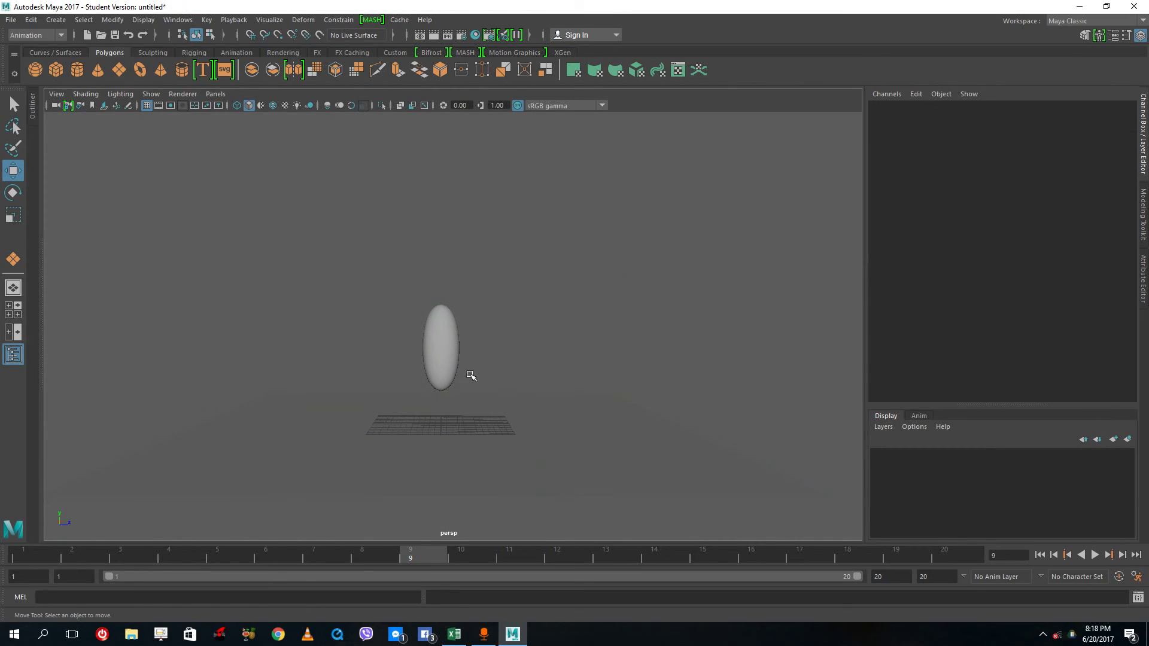
# Step: Raise the ground plane to about Translate Y 1.37 and check its height against the ball around the impact frames
pyautogui.click(488, 480)
pyautogui.moveTo(442, 362); pyautogui.dragTo(443, 347)
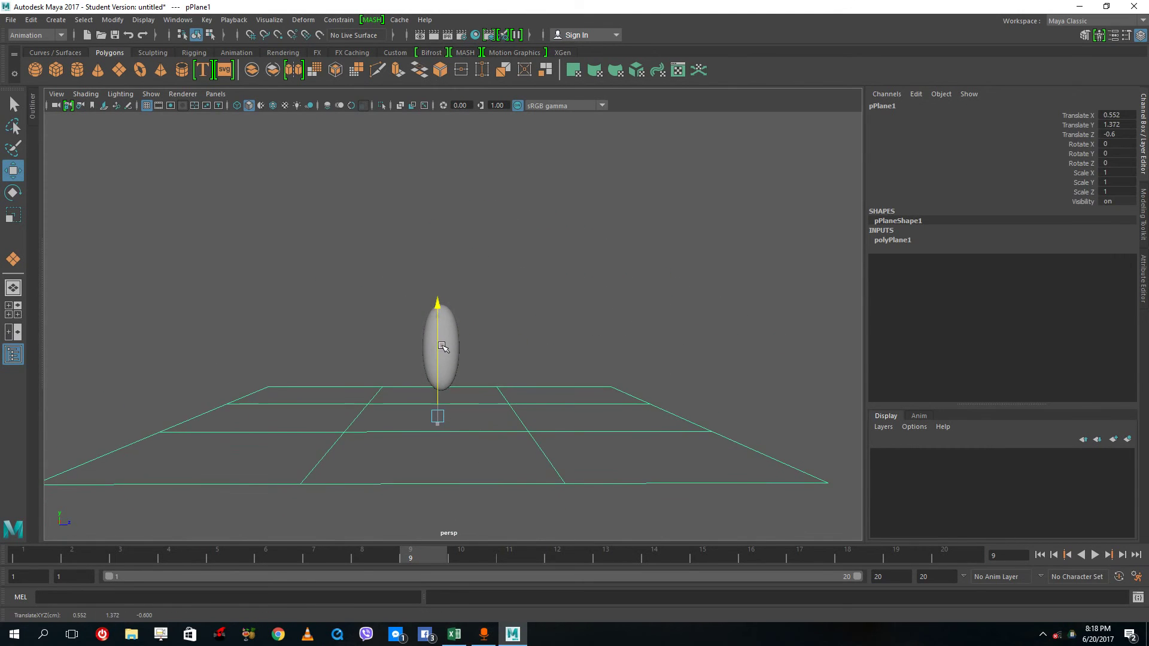
pyautogui.hotkey('alt', 'v')
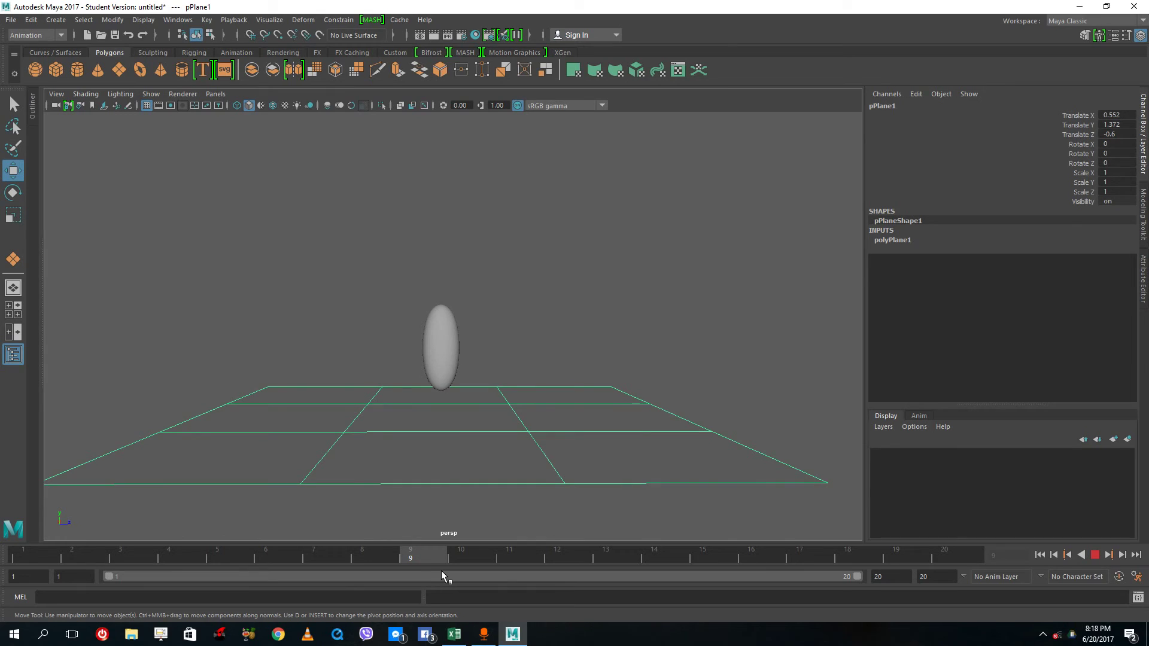
pyautogui.hotkey('alt', 'v')
# Step: Select the plane's centre face in face mode and key its position at frame 9
pyautogui.keyDown('alt'); pyautogui.moveTo(526, 430); pyautogui.dragTo(494, 416); pyautogui.keyUp('alt')
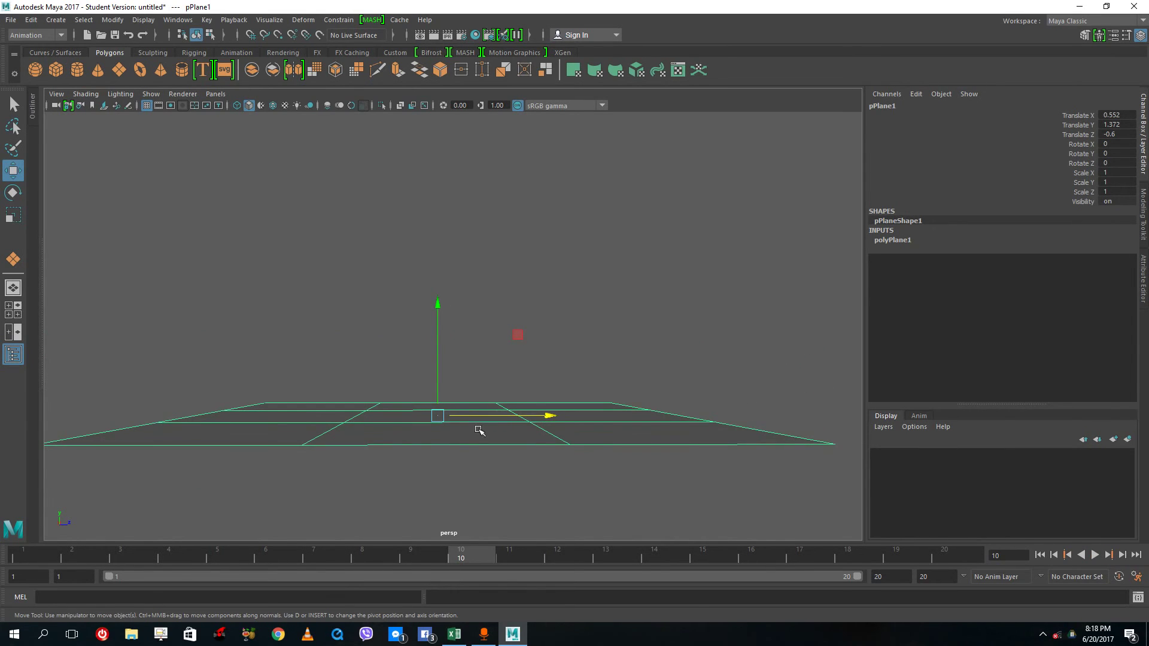
pyautogui.rightClick(479, 430)
pyautogui.click(477, 323)
pyautogui.keyDown('alt'); pyautogui.moveTo(477, 323); pyautogui.dragTo(497, 389); pyautogui.keyUp('alt')
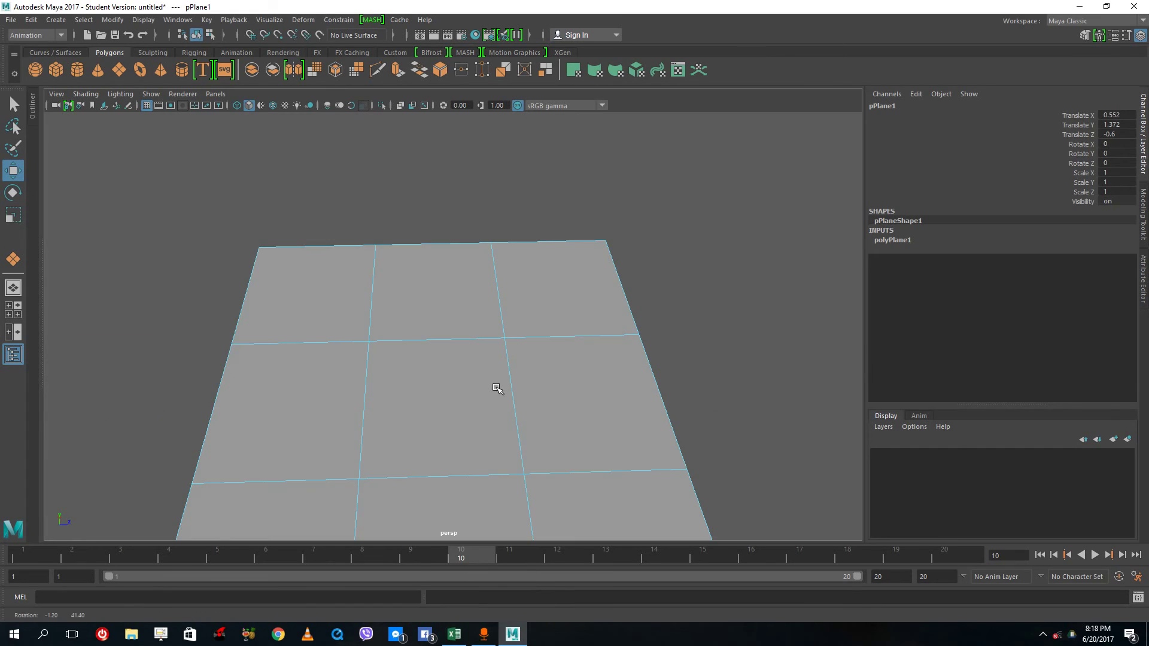
pyautogui.click(457, 415)
pyautogui.keyDown('alt'); pyautogui.moveTo(680, 397); pyautogui.dragTo(430, 550); pyautogui.keyUp('alt')
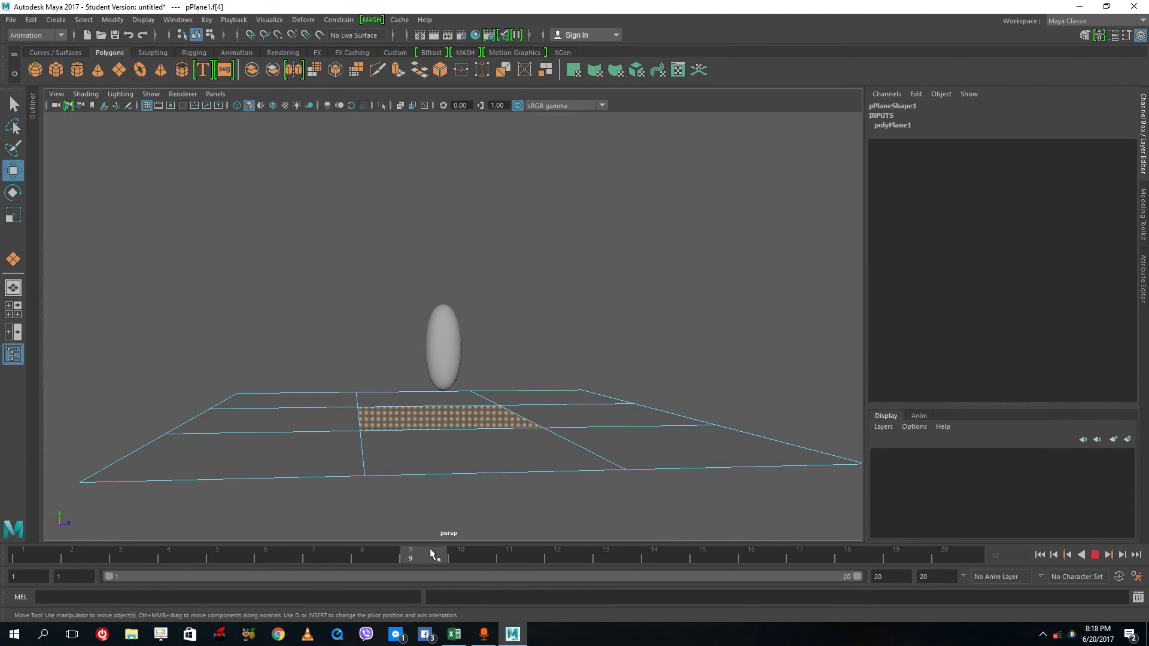
# Step: Key the plane's centre face lowered to about Y 0.32 at frame 10 and raised to about Y 6.7 at frame 11
pyautogui.click(464, 557)
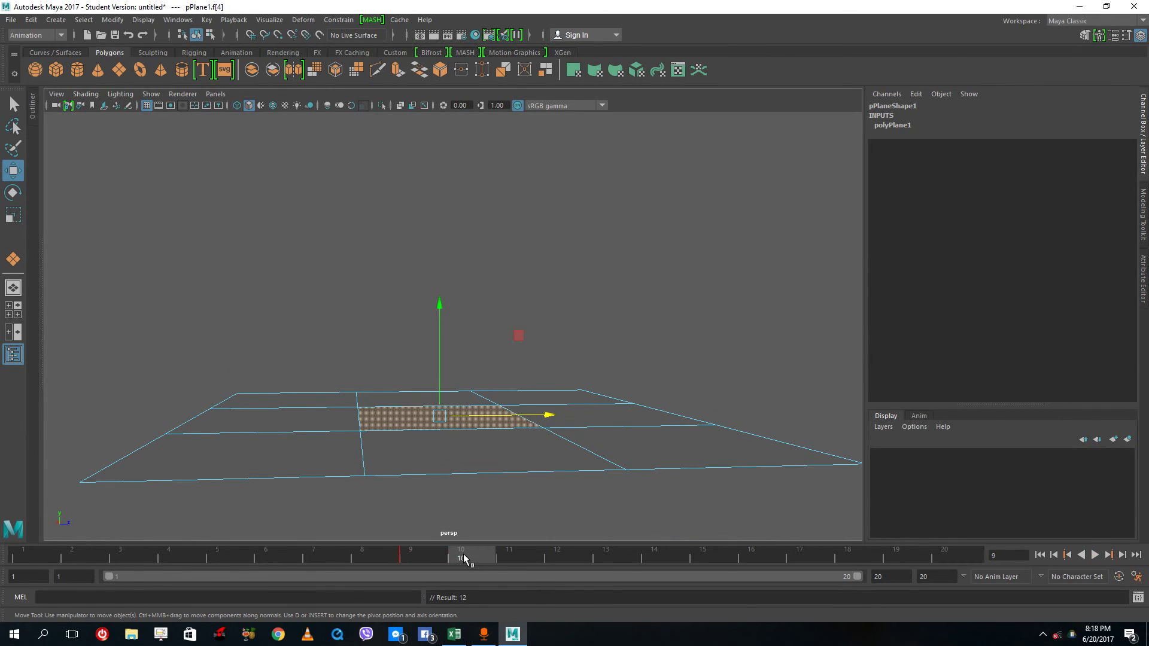
pyautogui.moveTo(445, 322); pyautogui.dragTo(448, 325)
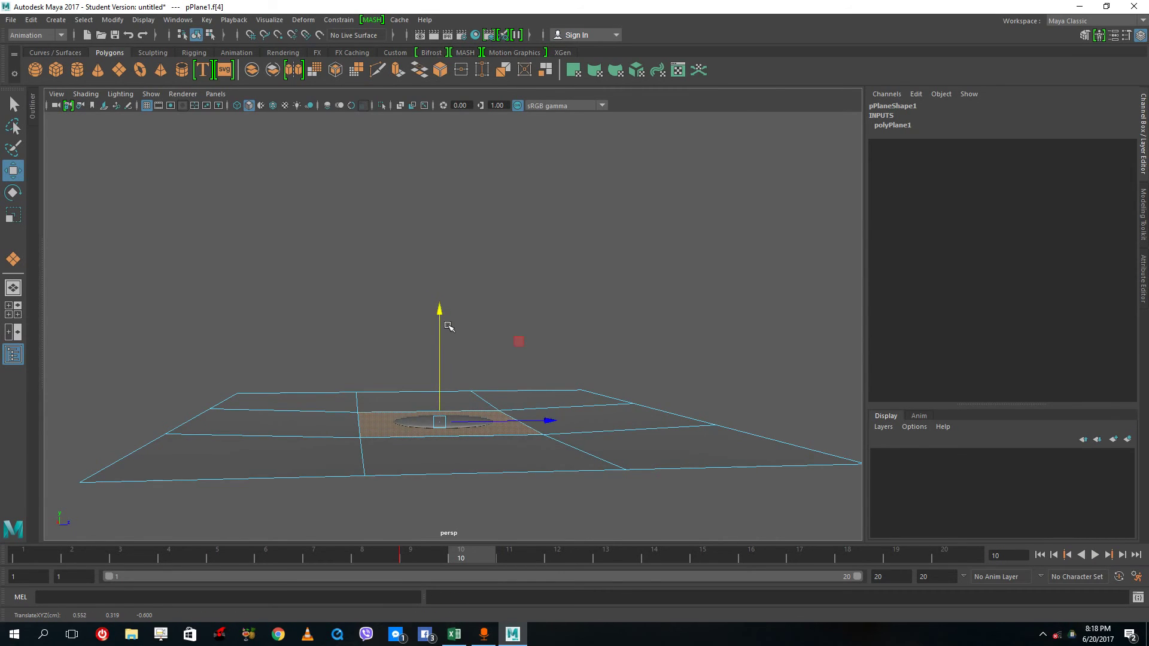
pyautogui.click(504, 555)
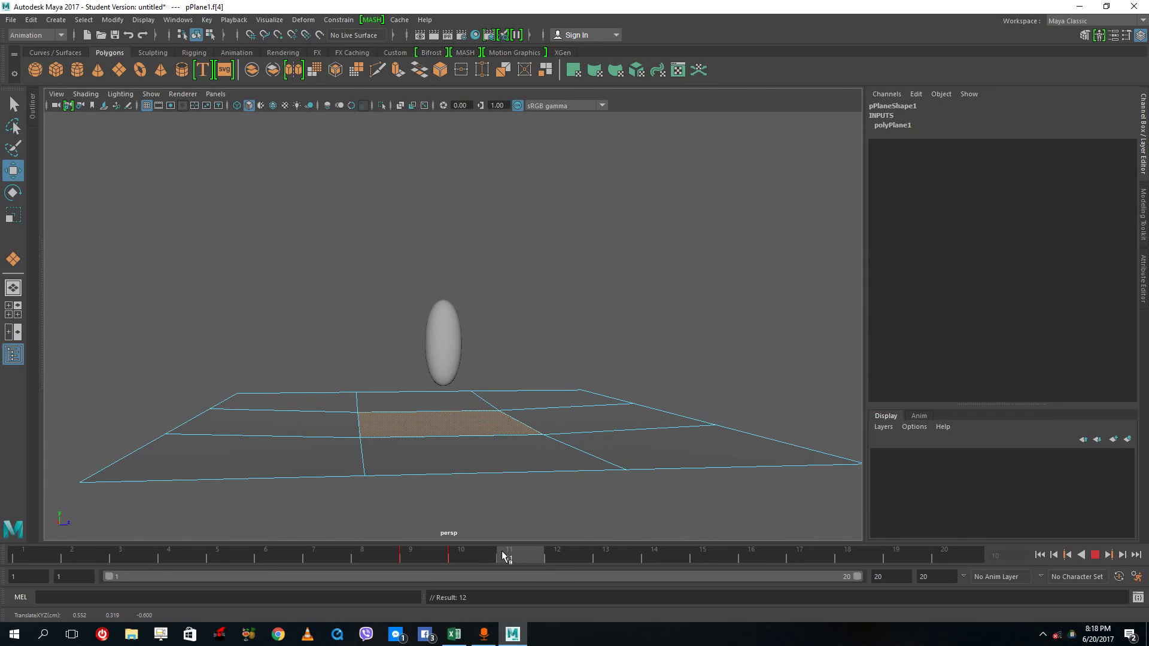
pyautogui.moveTo(441, 314); pyautogui.dragTo(450, 281)
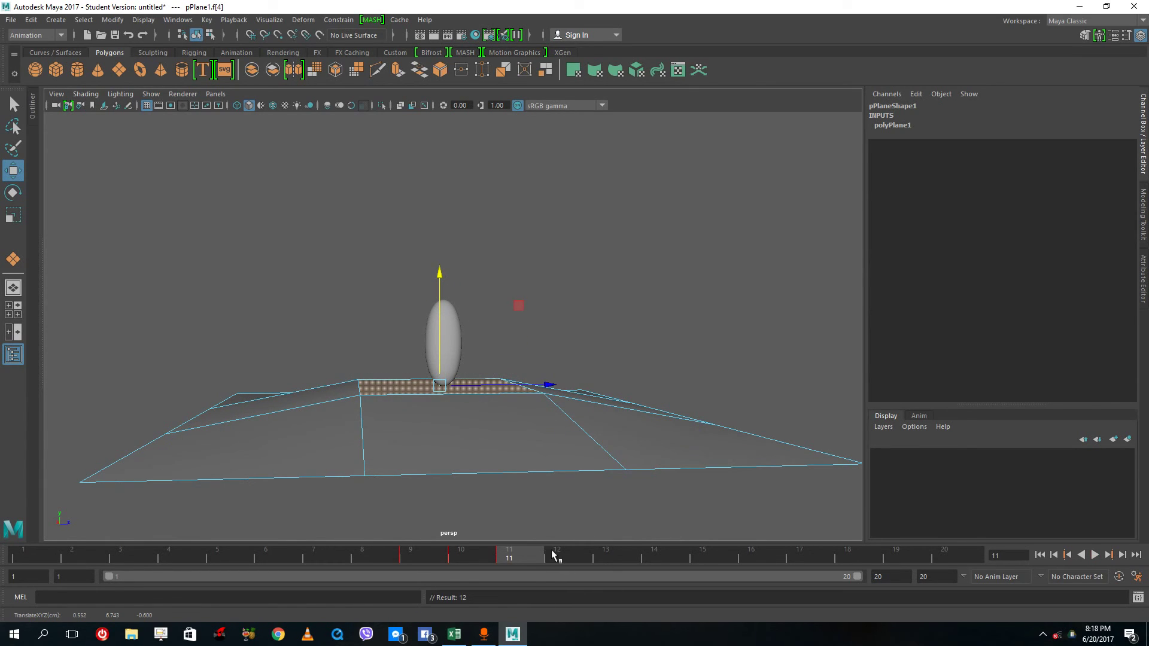
# Step: Key the centre face in a lowered position at frame 14 and at about Y 2.85 at frame 16
pyautogui.moveTo(554, 555); pyautogui.dragTo(630, 546)
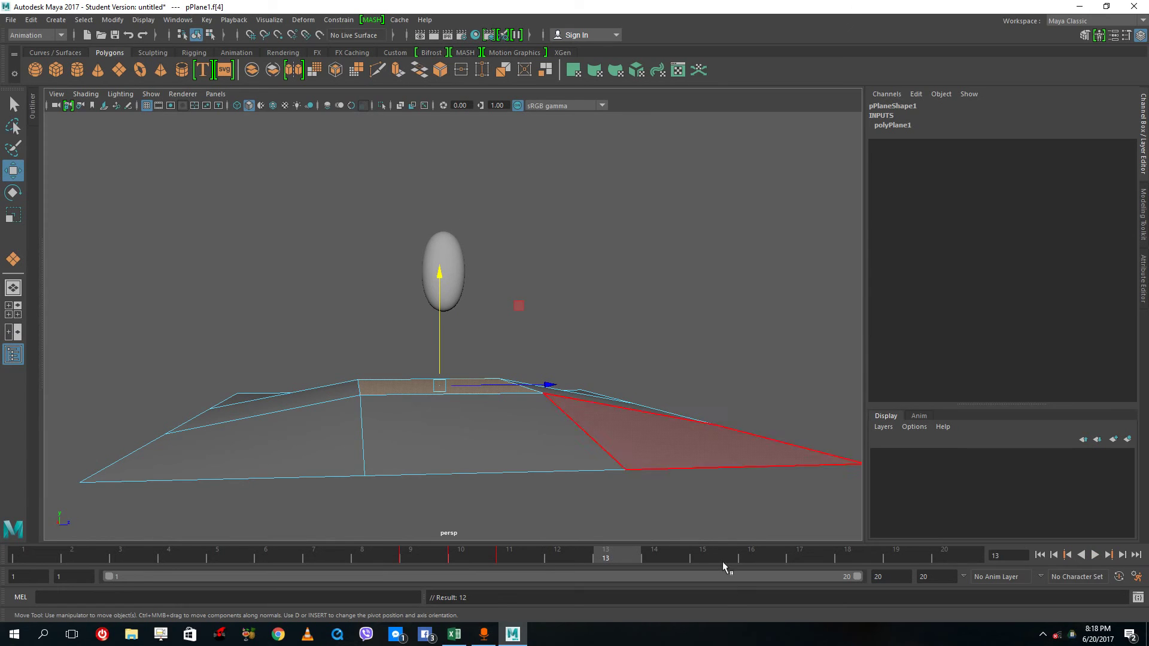
pyautogui.click(650, 553)
pyautogui.moveTo(441, 325); pyautogui.dragTo(447, 353)
pyautogui.click(746, 555)
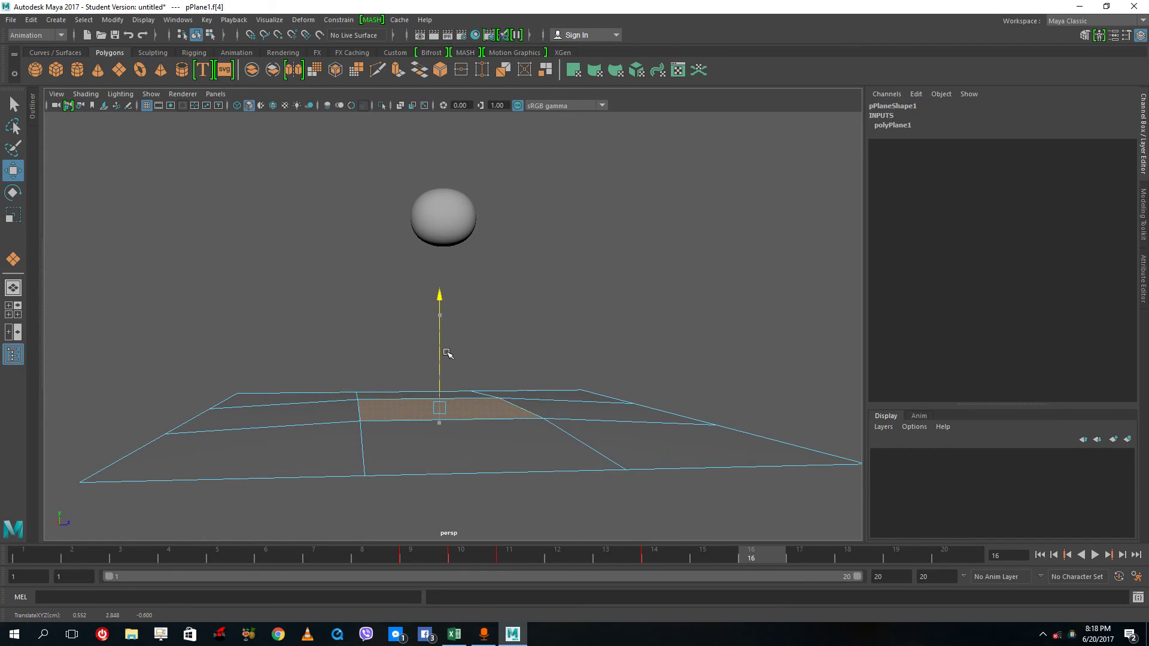
# Step: Lower the centre face to about Y 1.38 at frame 17 to level the plane, and deselect it
pyautogui.click(823, 558)
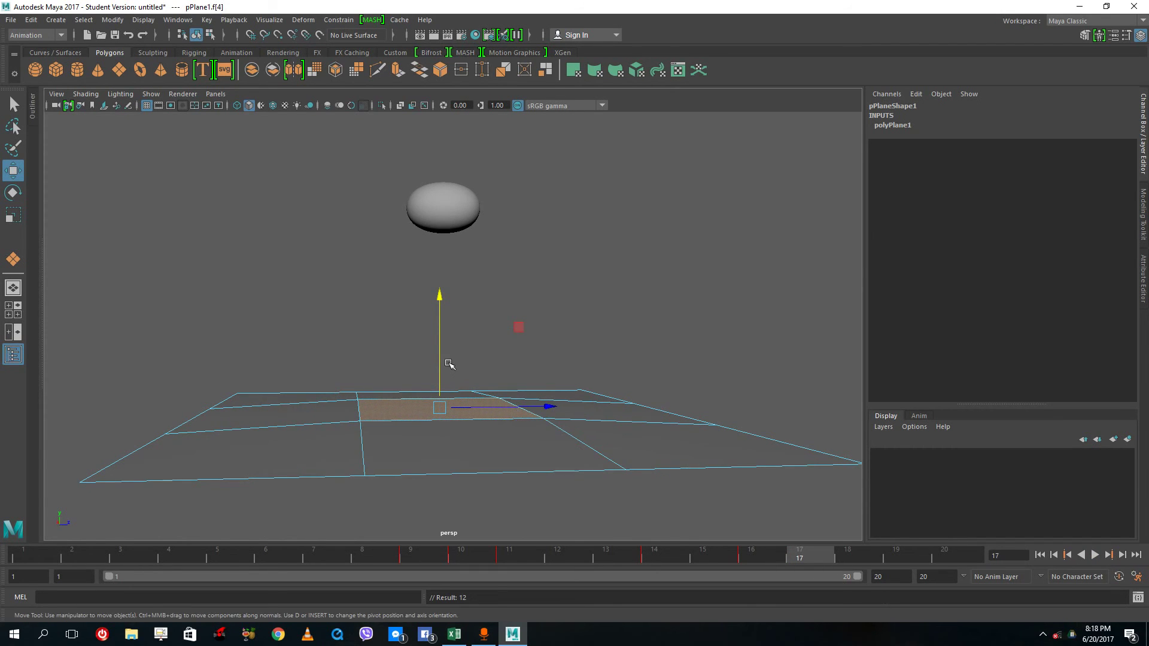
pyautogui.moveTo(441, 364); pyautogui.dragTo(442, 372)
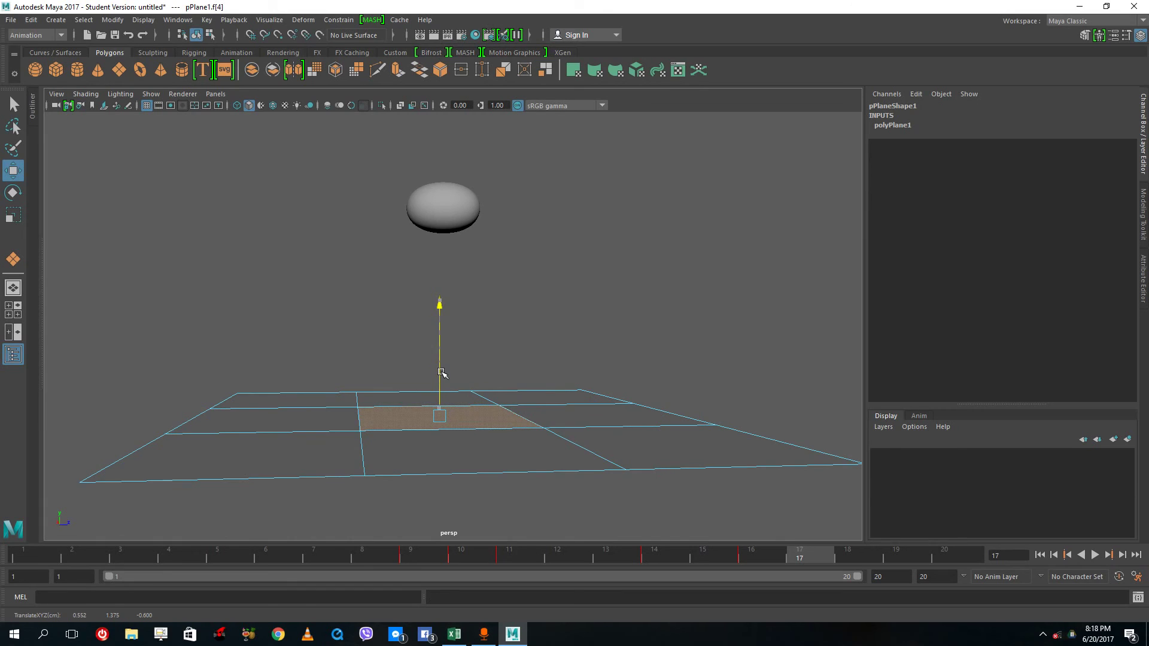
pyautogui.click(783, 309)
# Step: Play back the bounce with the reacting ground plane from a new angle and stop playback
pyautogui.keyDown('alt'); pyautogui.moveTo(718, 352); pyautogui.dragTo(697, 358); pyautogui.keyUp('alt')
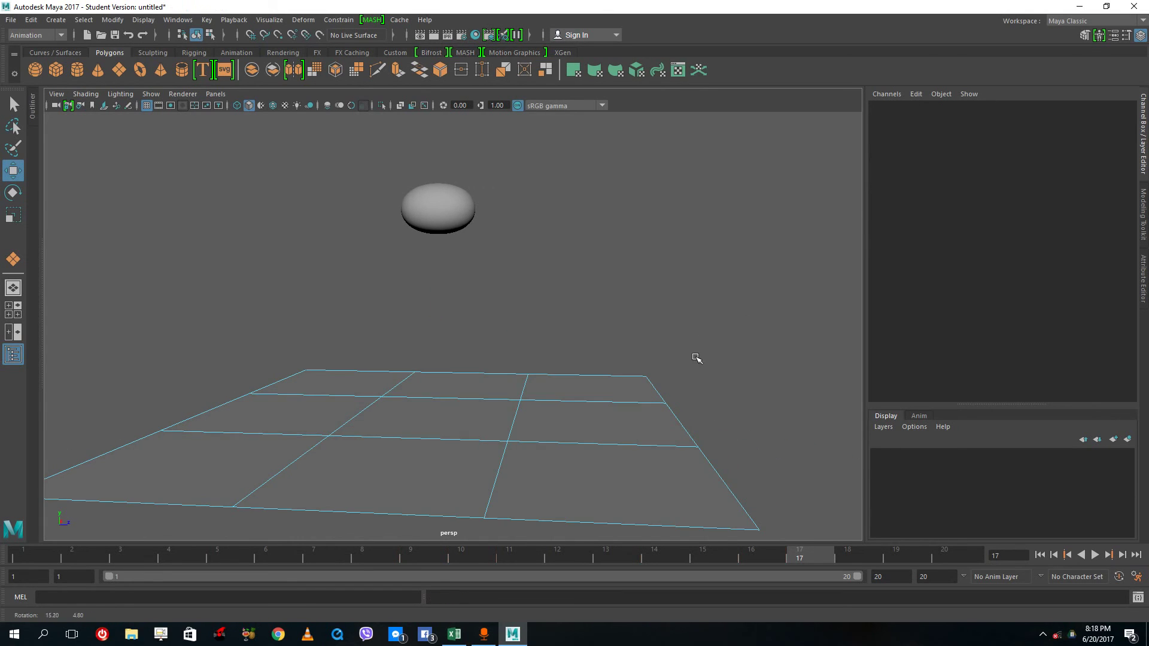
pyautogui.click(1096, 556)
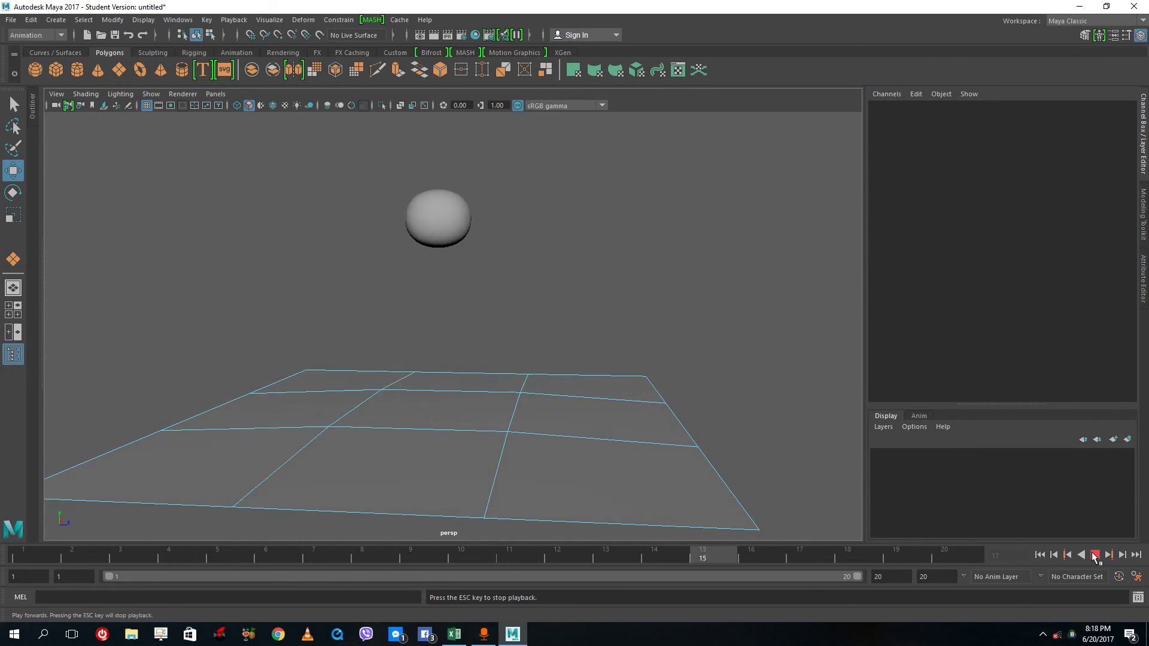
pyautogui.press('Escape')
pyautogui.click(541, 458)
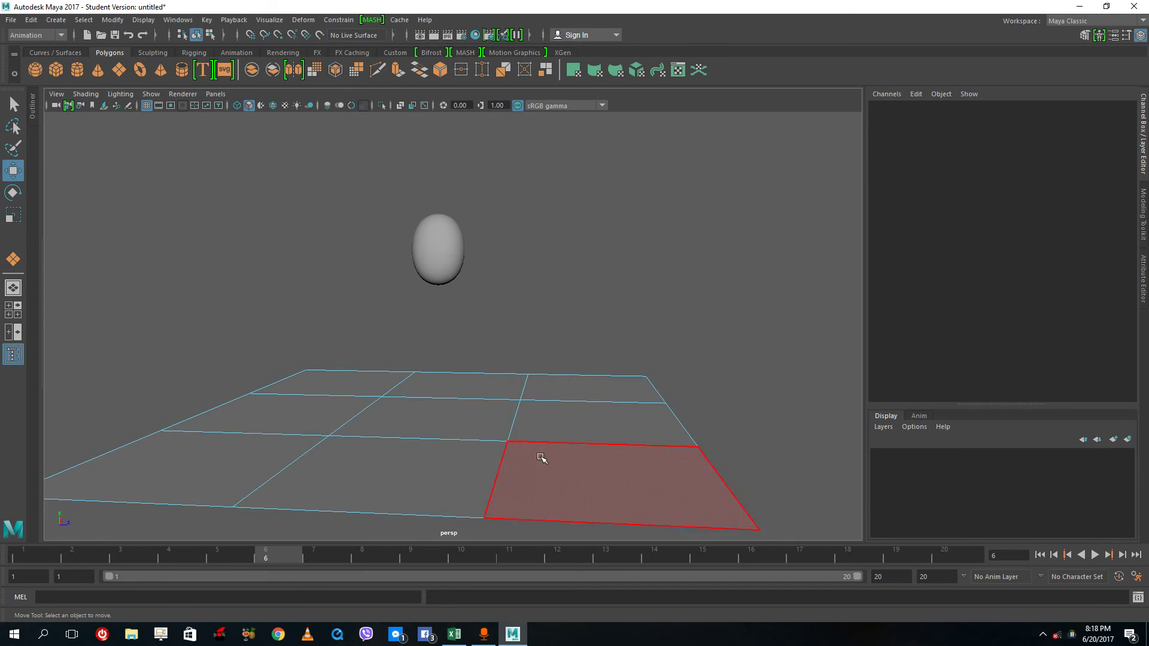
# Step: Return the ground plane from face editing to object mode and deselect it
pyautogui.click(539, 460)
pyautogui.rightClick(555, 413)
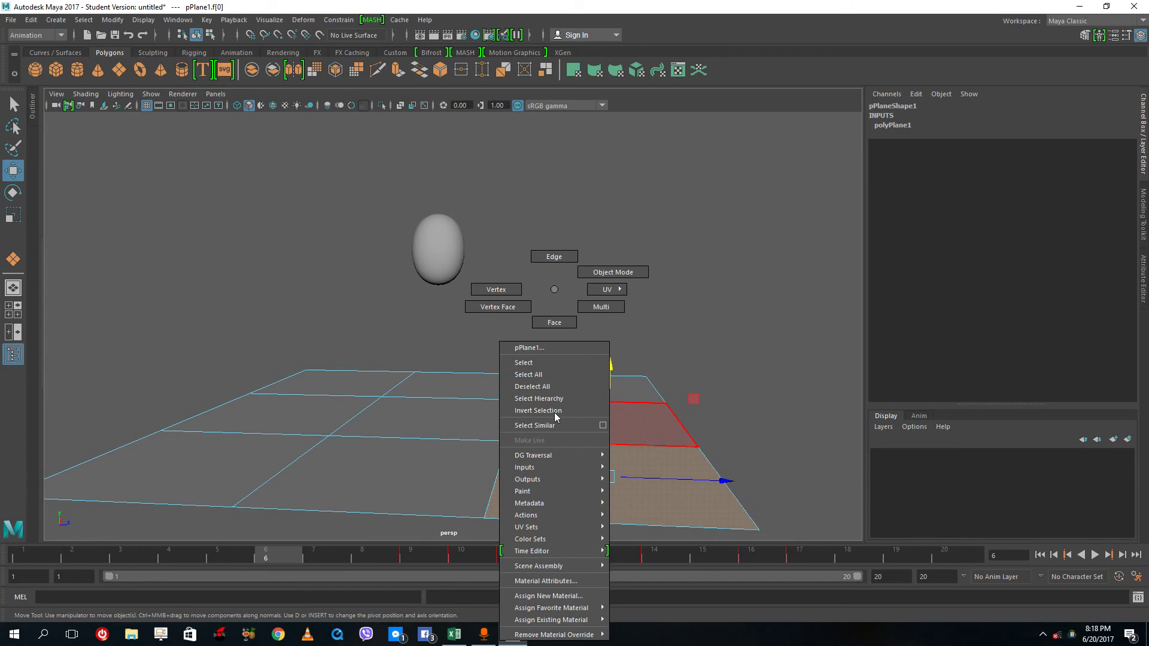
pyautogui.click(585, 277)
pyautogui.click(535, 441)
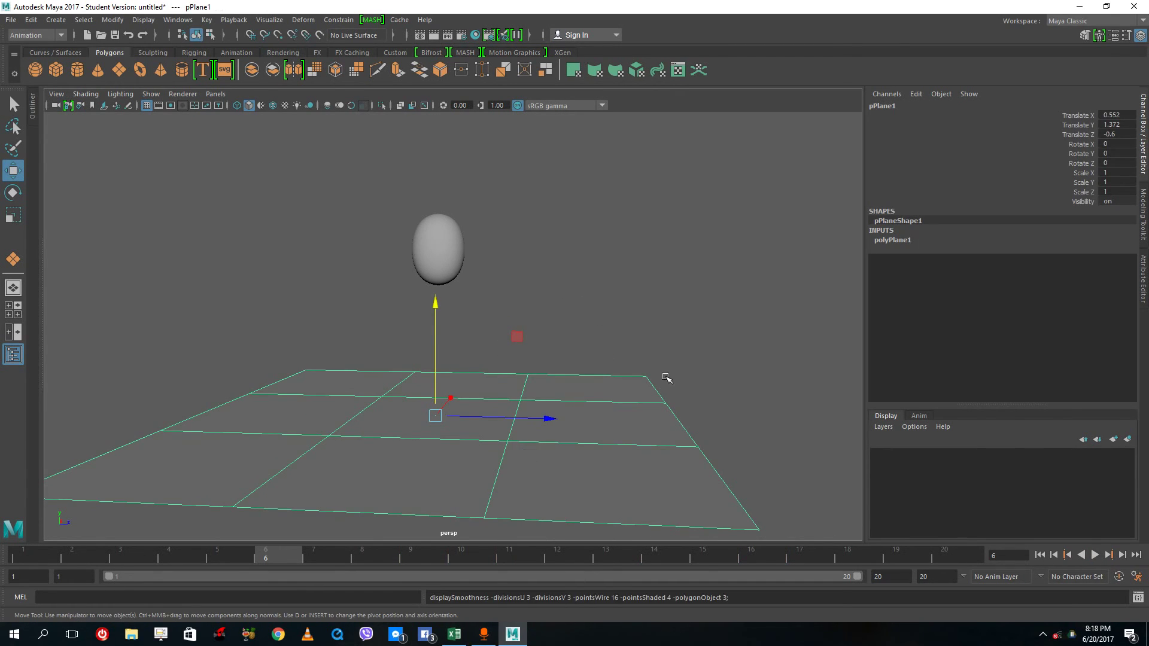
pyautogui.click(724, 339)
# Step: Play back the bounce with the reacting ground plane from several viewing angles and stop playback
pyautogui.click(1095, 555)
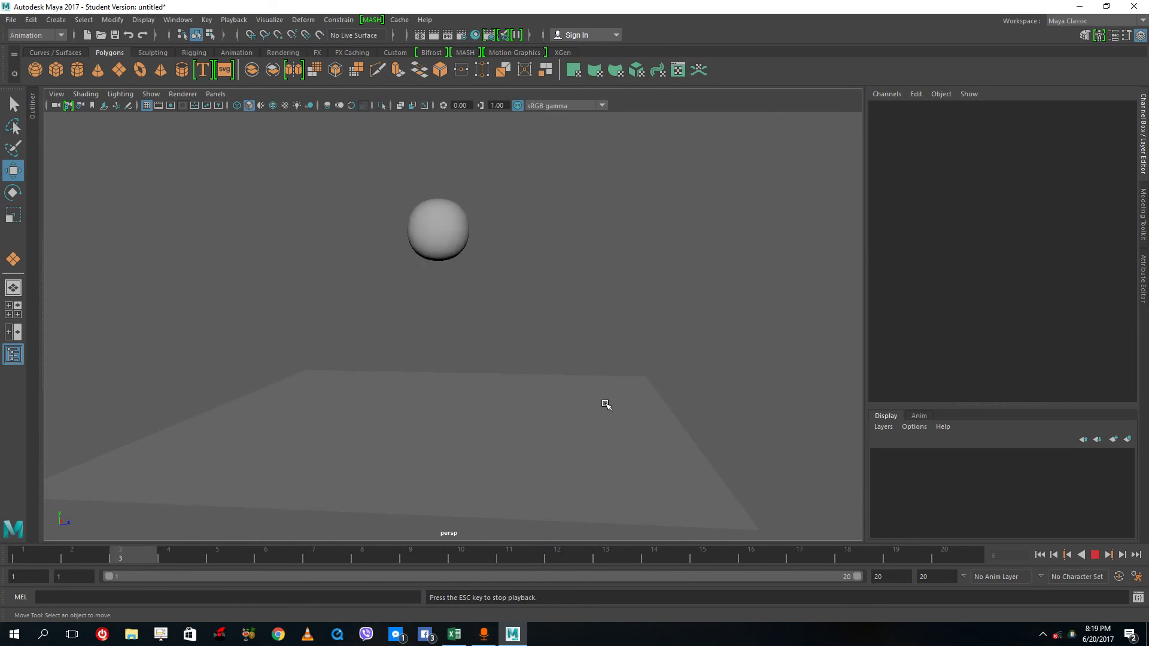
pyautogui.click(1094, 556)
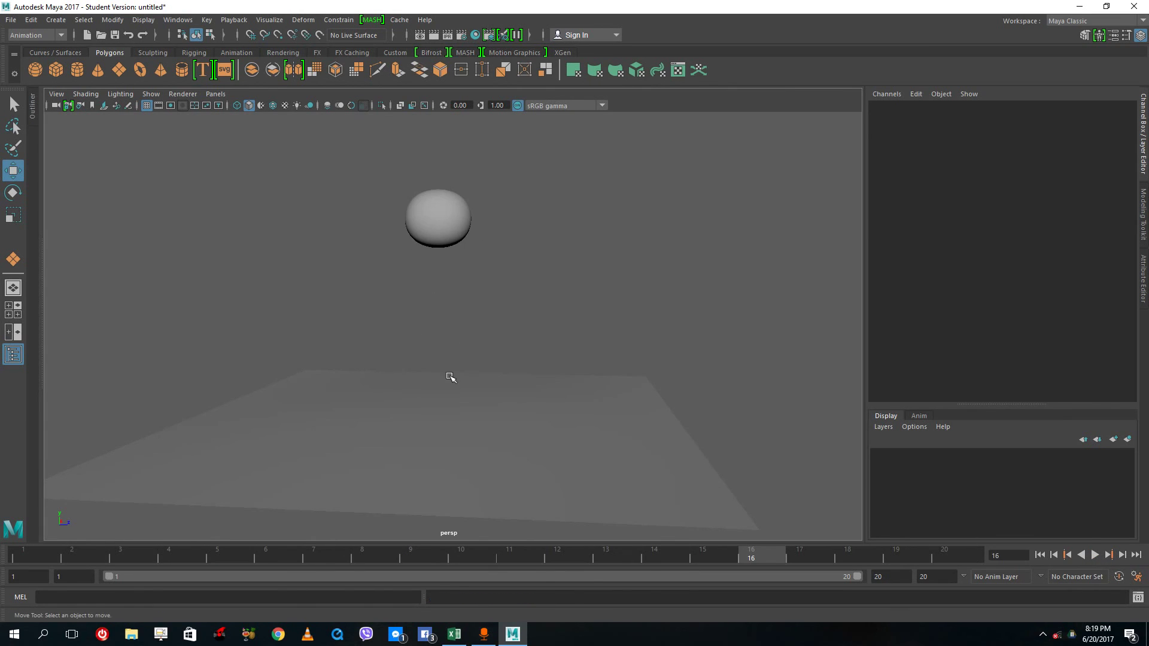
pyautogui.keyDown('alt'); pyautogui.moveTo(450, 377); pyautogui.dragTo(491, 382); pyautogui.keyUp('alt')
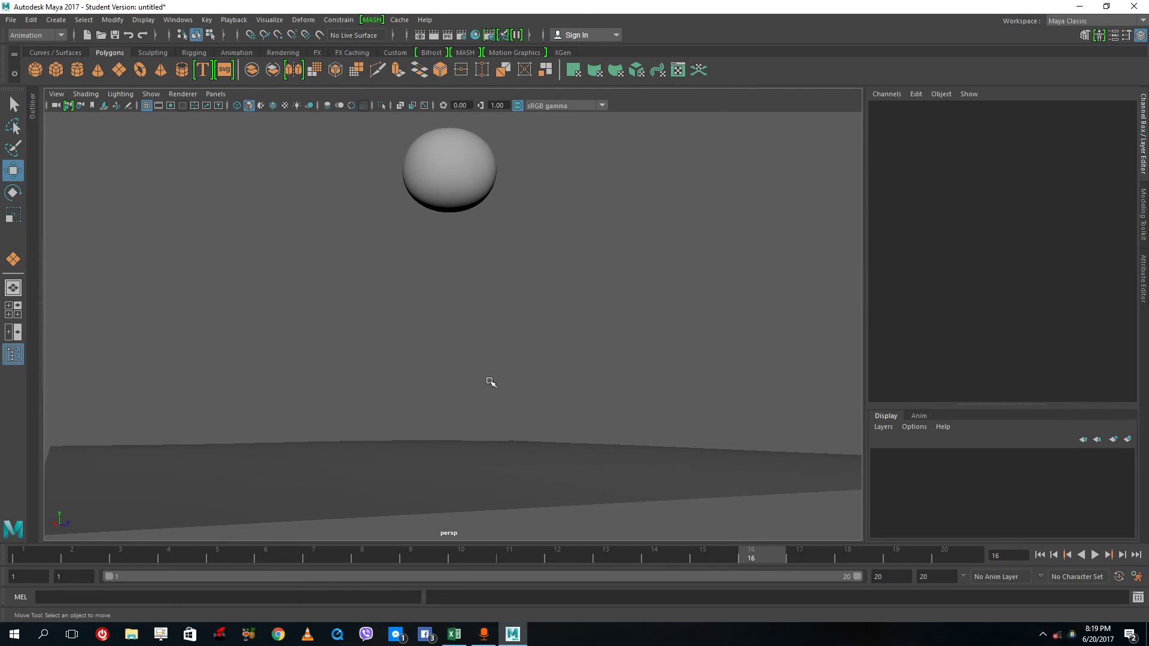
pyautogui.keyDown('alt'); pyautogui.moveTo(491, 382); pyautogui.dragTo(514, 363, button='middle'); pyautogui.keyUp('alt')
pyautogui.keyDown('alt'); pyautogui.moveTo(523, 203); pyautogui.dragTo(508, 345); pyautogui.keyUp('alt')
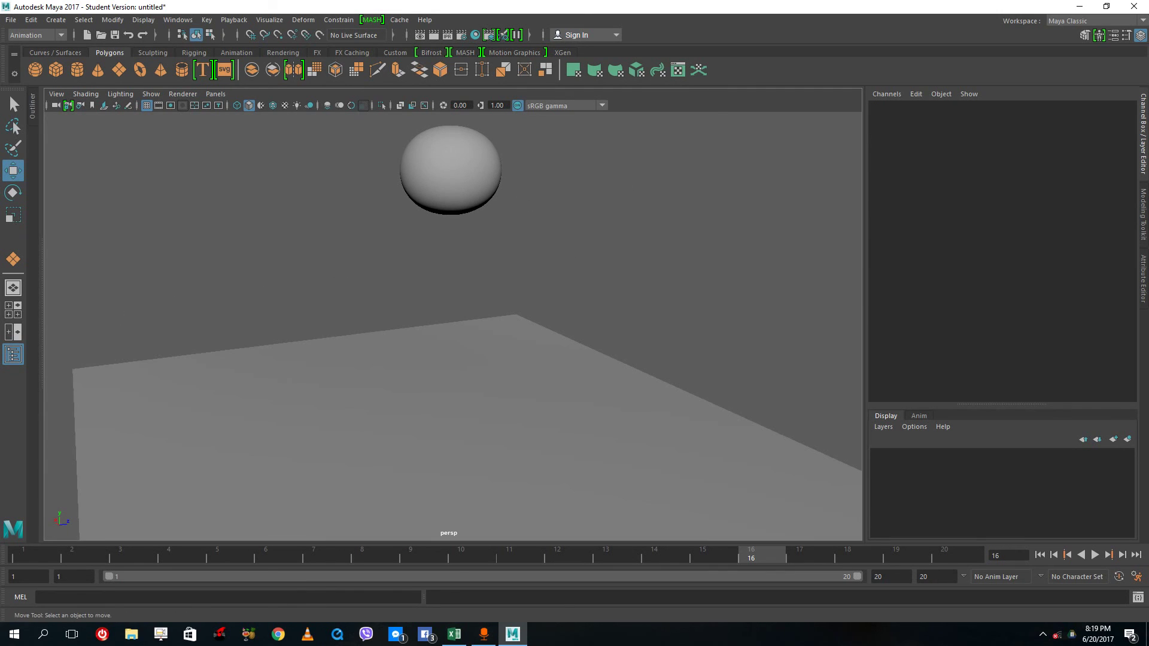
pyautogui.click(1093, 555)
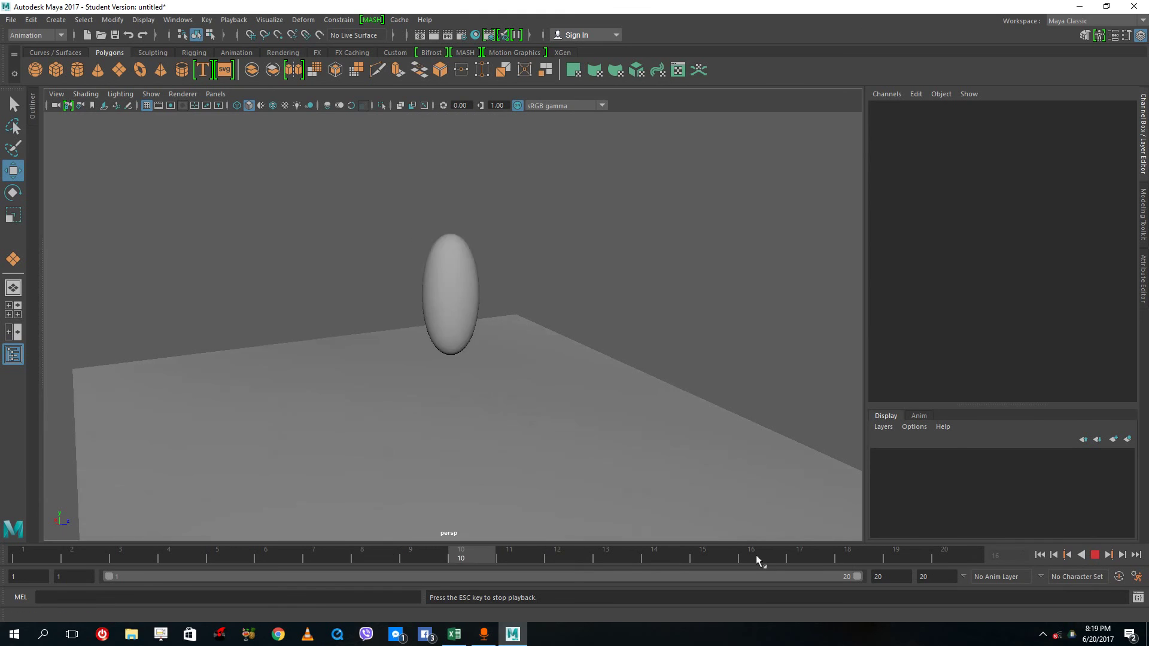
pyautogui.keyDown('alt'); pyautogui.moveTo(708, 536); pyautogui.dragTo(729, 439); pyautogui.keyUp('alt')
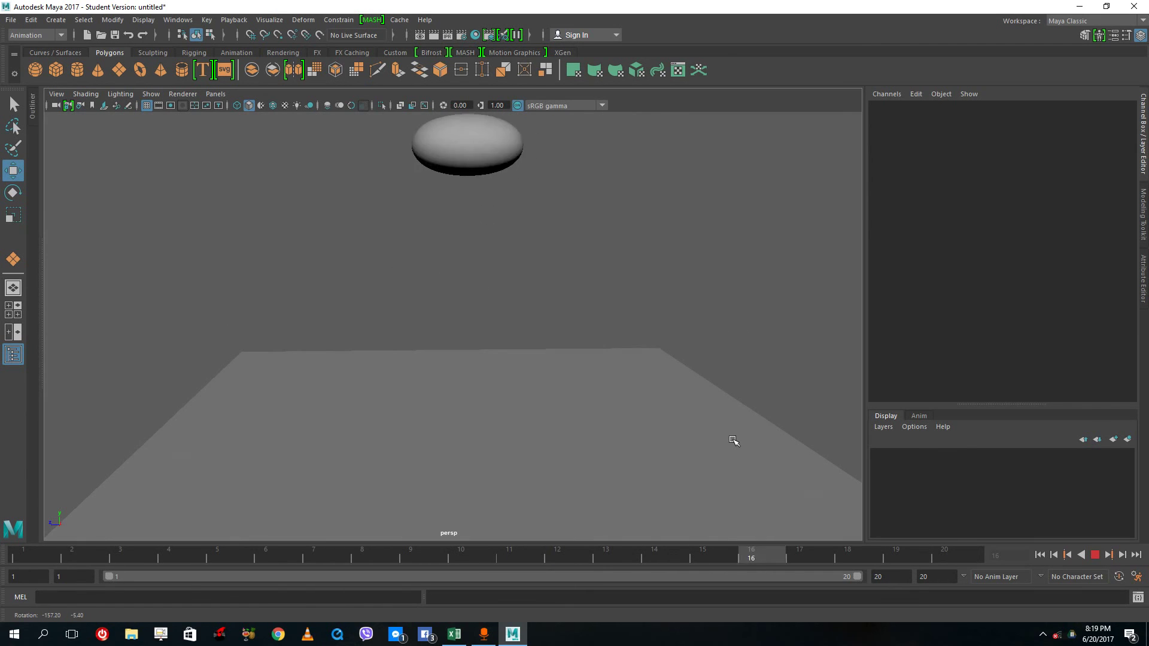
pyautogui.click(1094, 555)
# Step: Playblast the animation starting from frame 1, overwriting playblasttutortube.avi, and close the media player after replaying the clip
pyautogui.moveTo(503, 562); pyautogui.dragTo(27, 559)
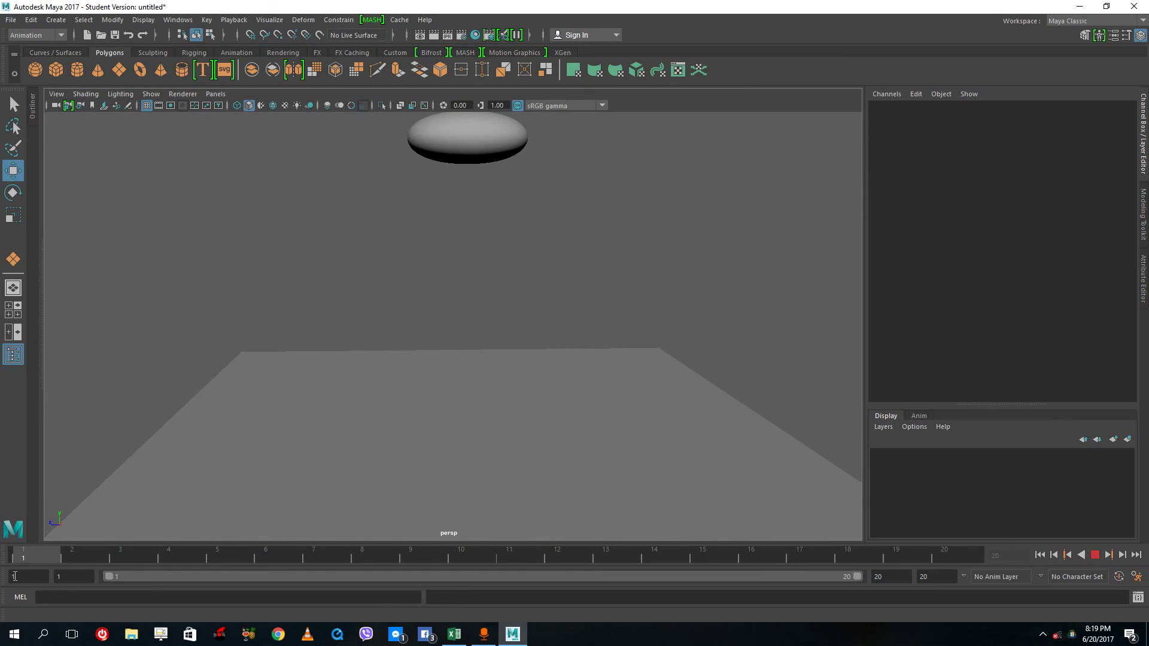
pyautogui.rightClick(32, 558)
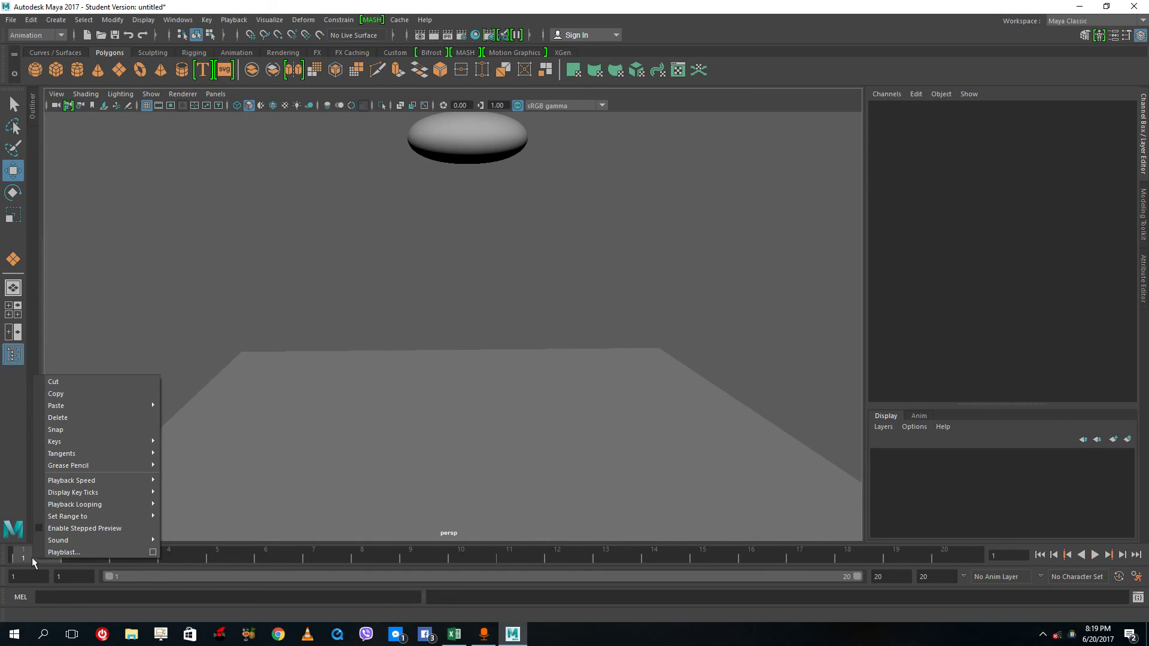
pyautogui.click(70, 553)
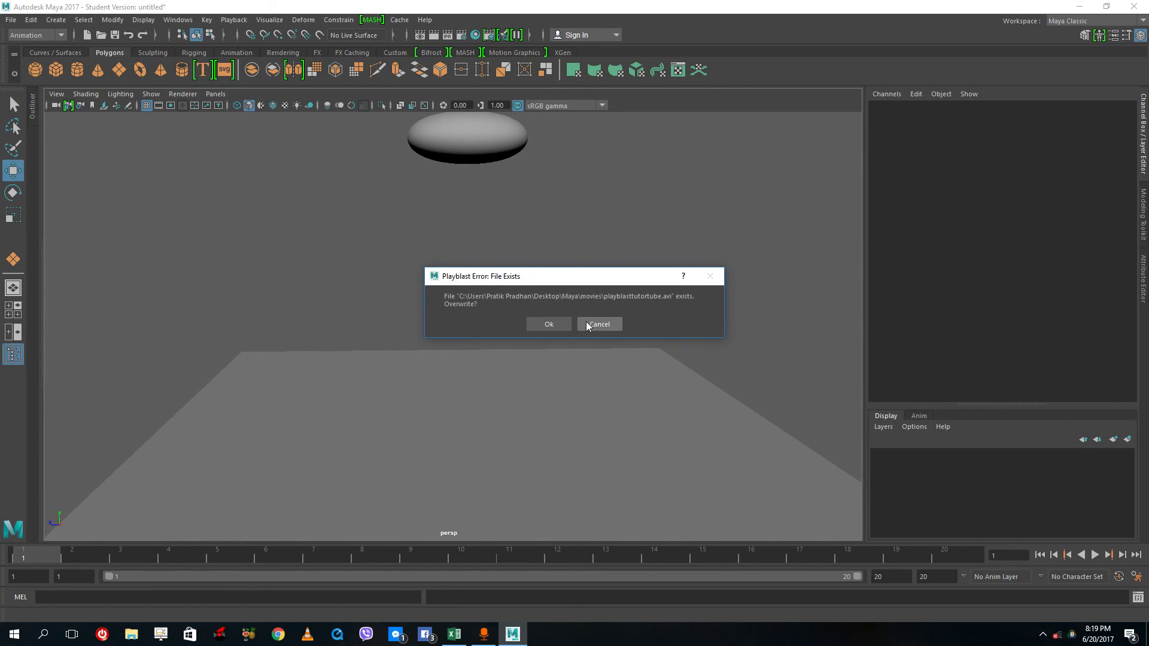
pyautogui.click(549, 324)
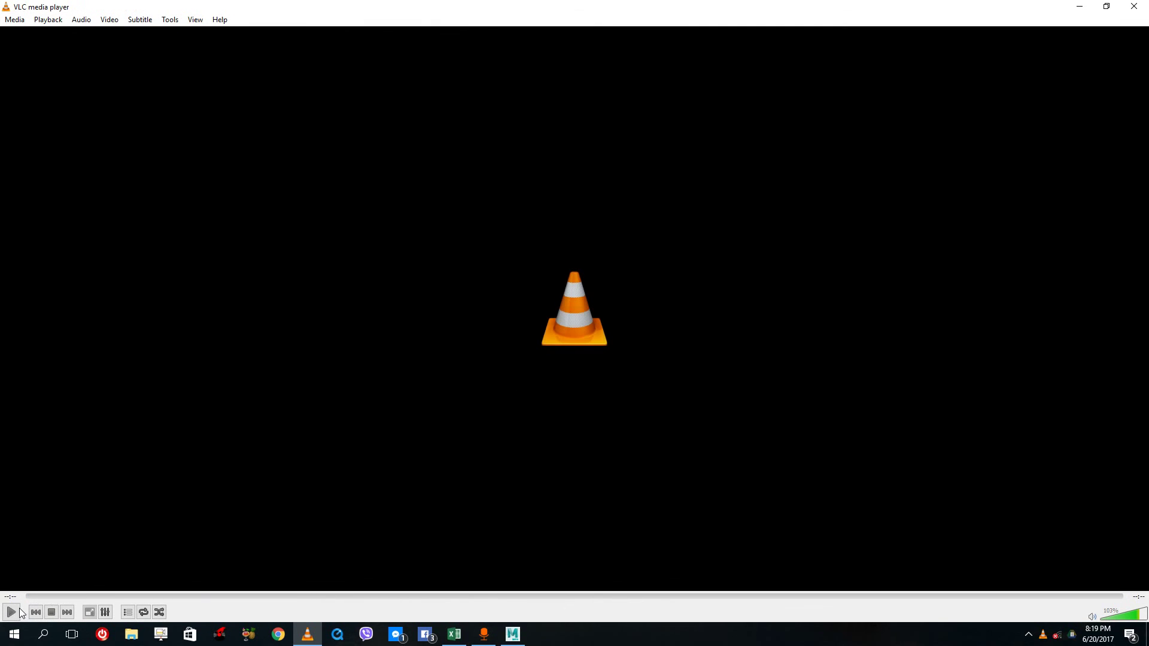
pyautogui.click(11, 612)
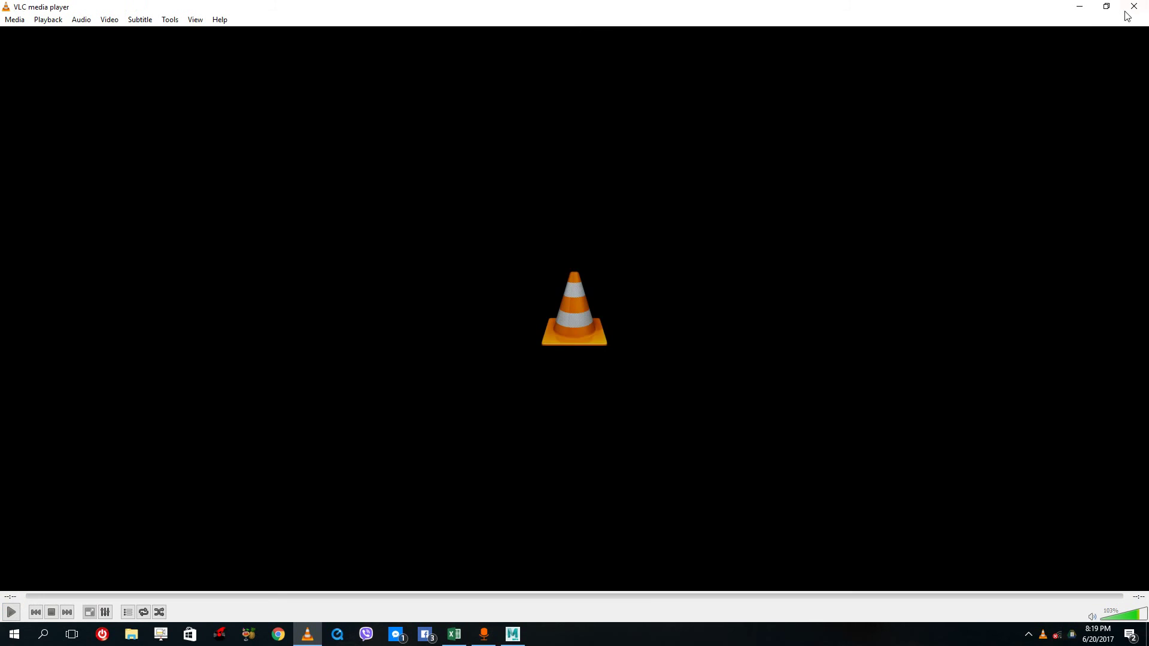
pyautogui.click(1133, 7)
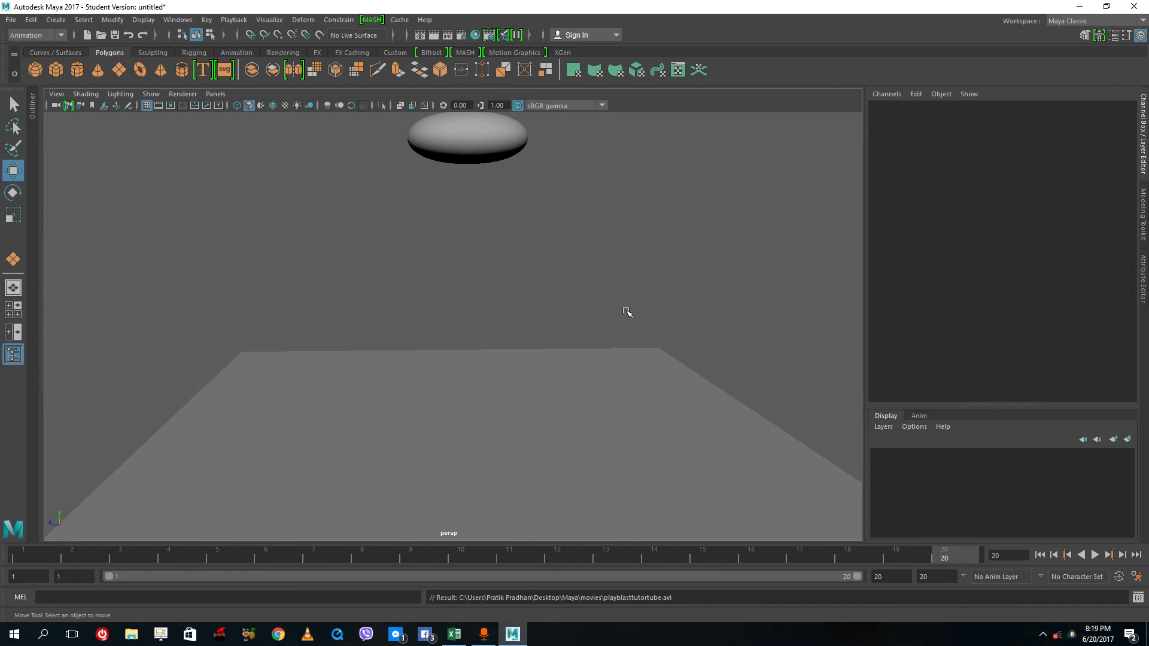
pyautogui.keyDown('alt'); pyautogui.moveTo(627, 312); pyautogui.dragTo(545, 327); pyautogui.keyUp('alt')
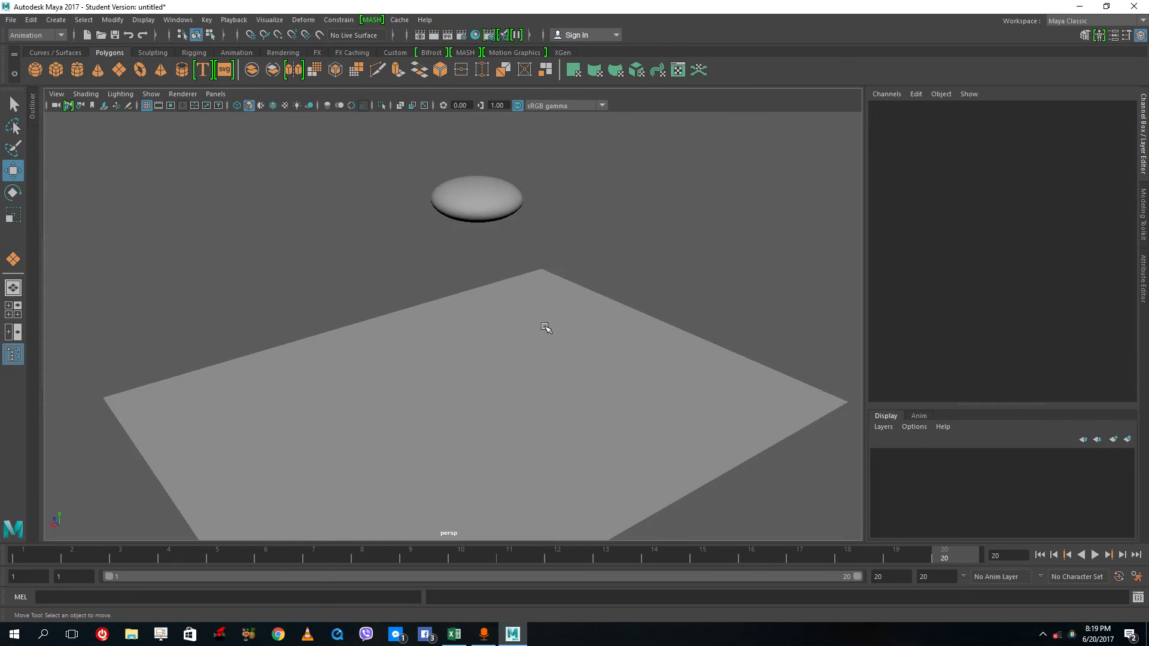
pyautogui.scroll(4, 544, 329)
pyautogui.scroll(-4, 542, 330)
pyautogui.scroll(4, 541, 329)
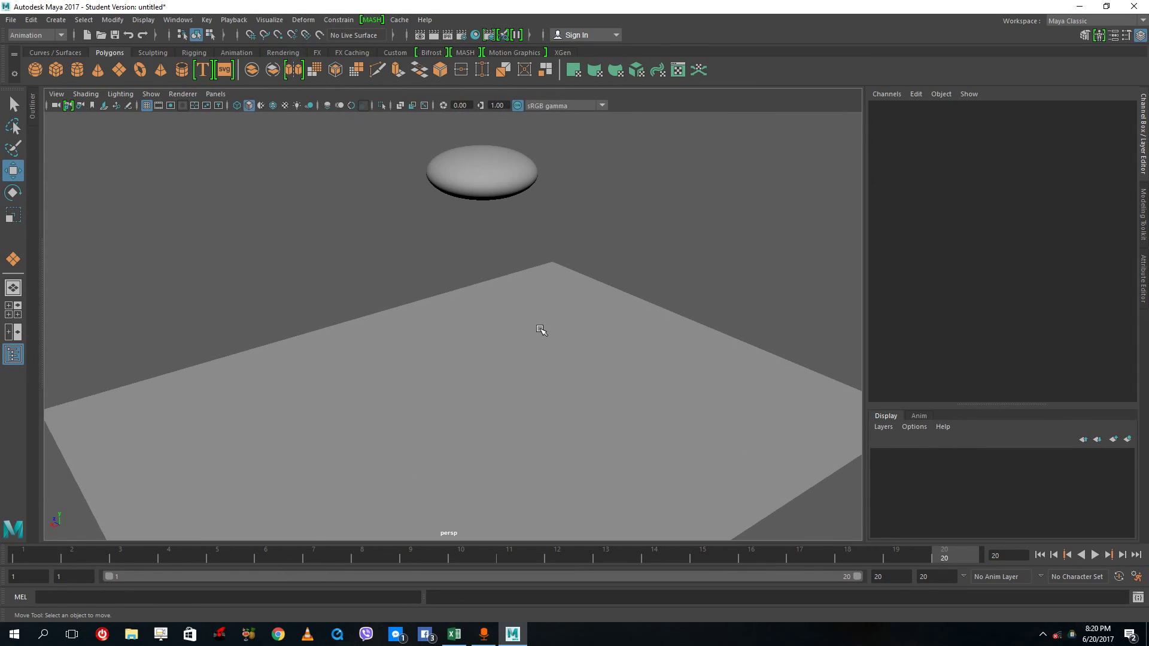
pyautogui.moveTo(717, 191); pyautogui.dragTo(397, 452)
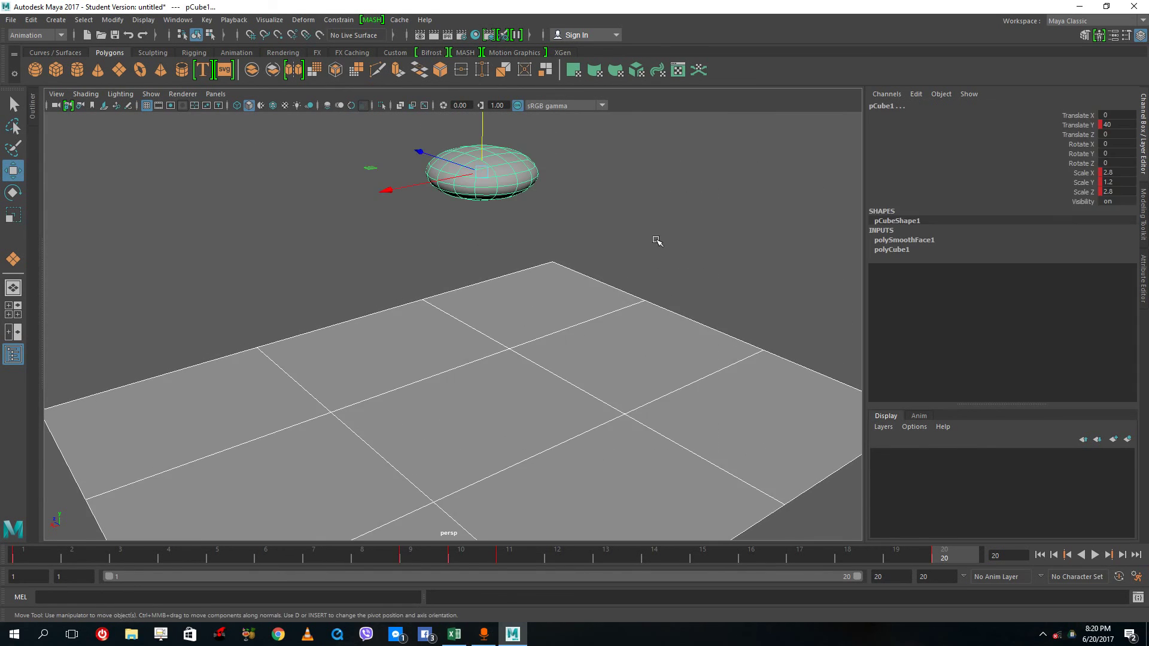
pyautogui.click(658, 233)
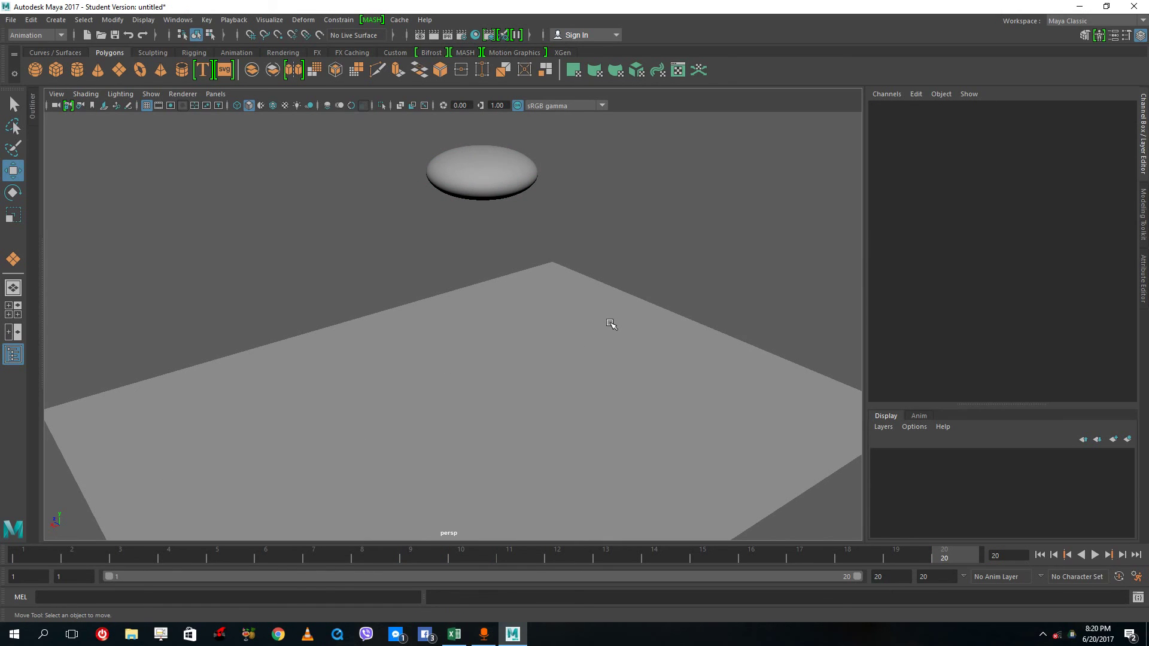
pyautogui.keyDown('alt'); pyautogui.moveTo(623, 405); pyautogui.dragTo(477, 385); pyautogui.keyUp('alt')
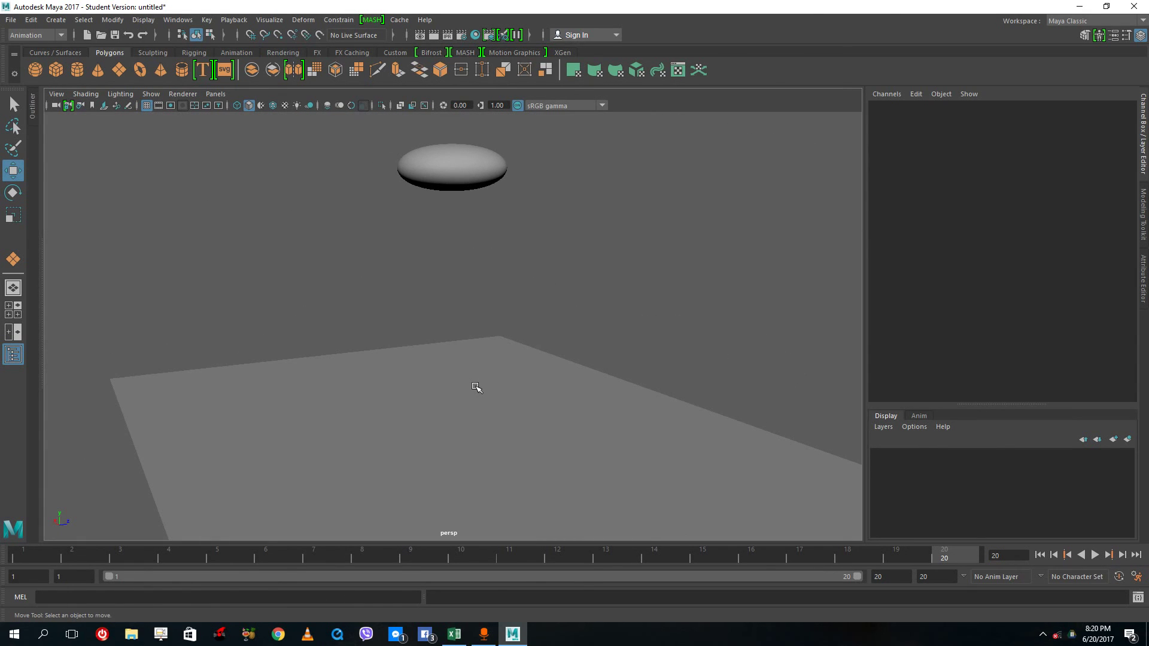